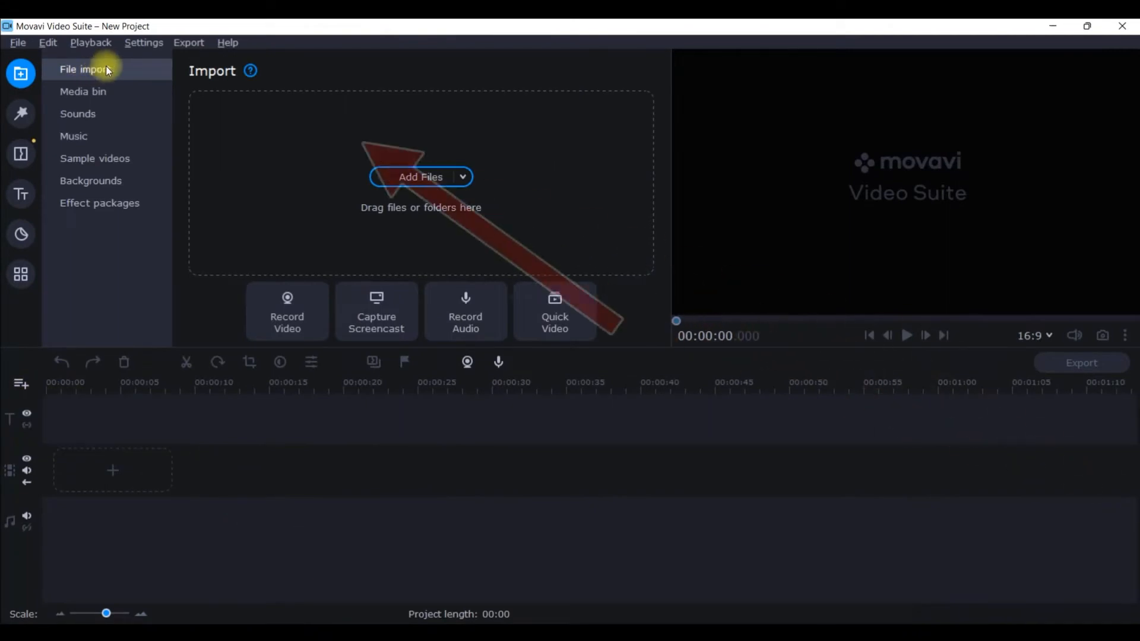
Step: Import the three clips from the SAMPLE VIDEOS folder on the Desktop and place them on the video track
left_click(426, 175)
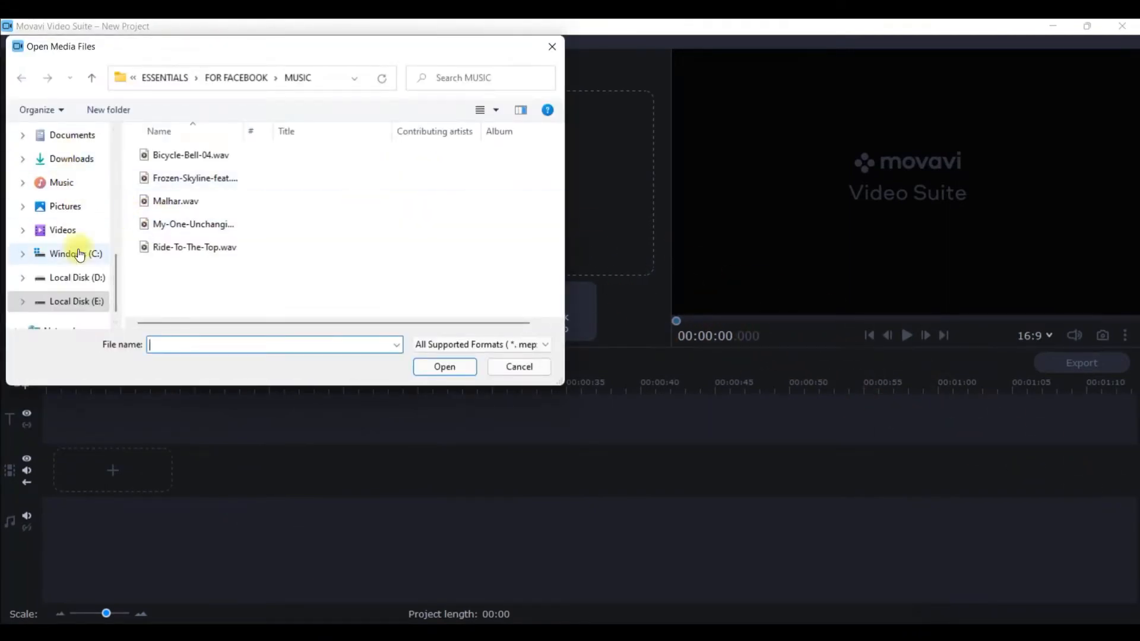
scroll(79, 237, "up", 5)
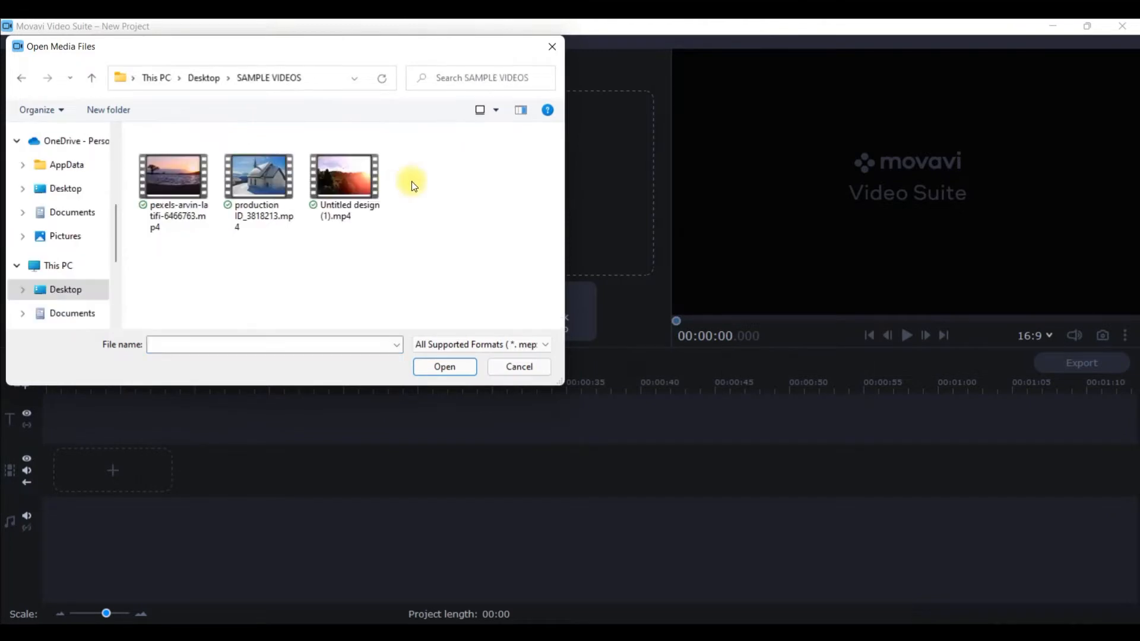
left_click_drag(453, 184, 148, 184)
left_click(440, 366)
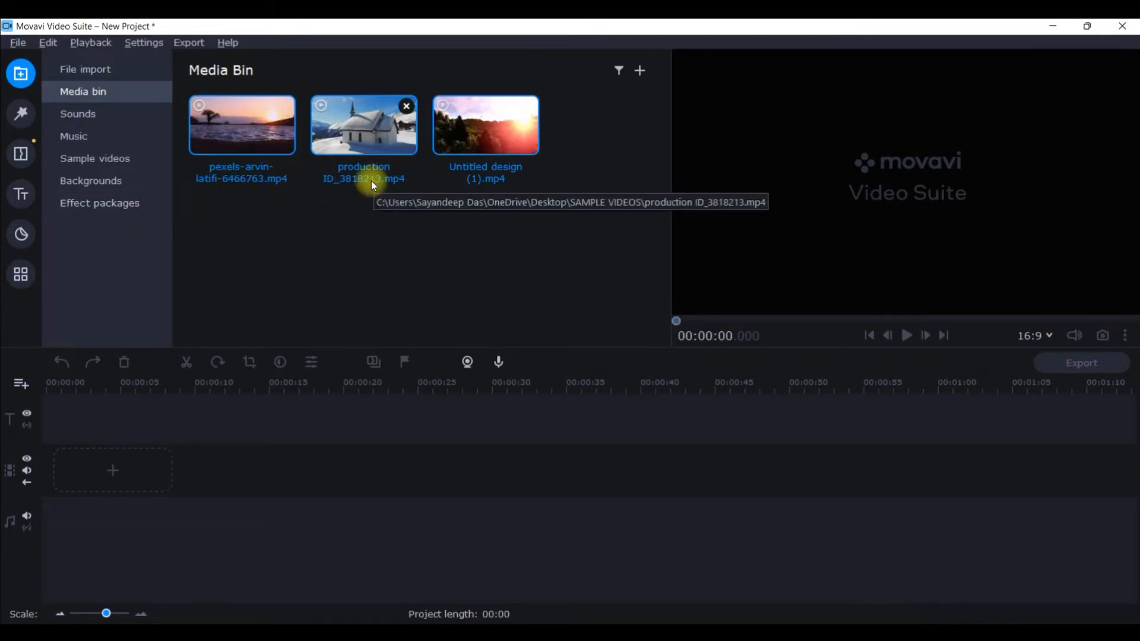
left_click_drag(261, 122, 39, 446)
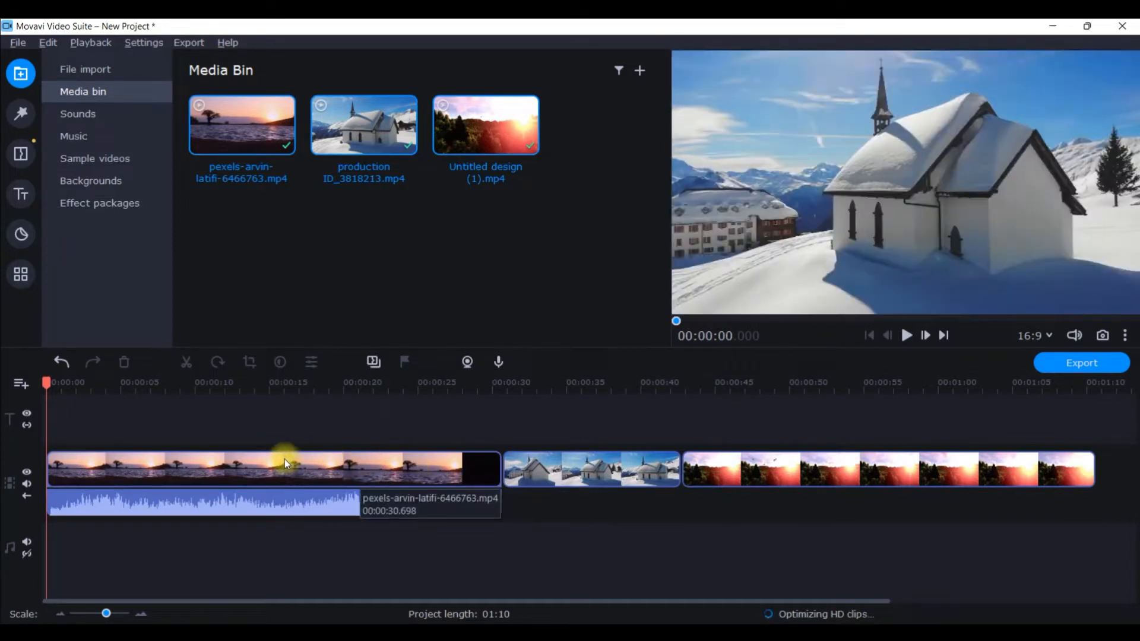
Step: Split the sunset clip at 00:00:27.950 and delete its black ending segment
left_click_drag(58, 391, 463, 391)
right_click(455, 502)
left_click(477, 496)
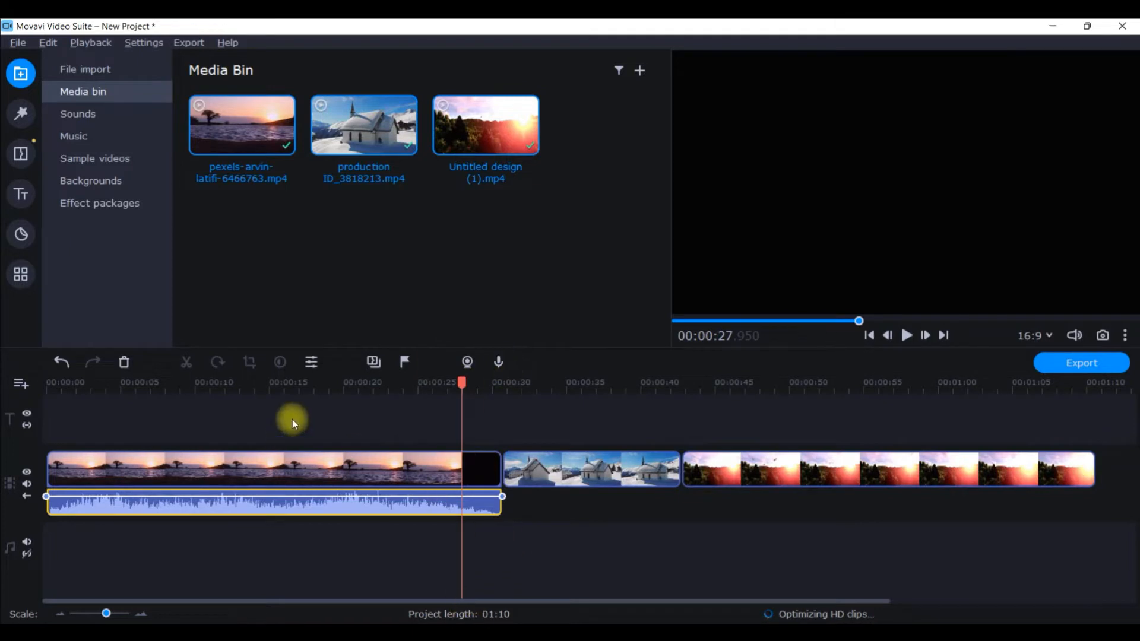
right_click(473, 472)
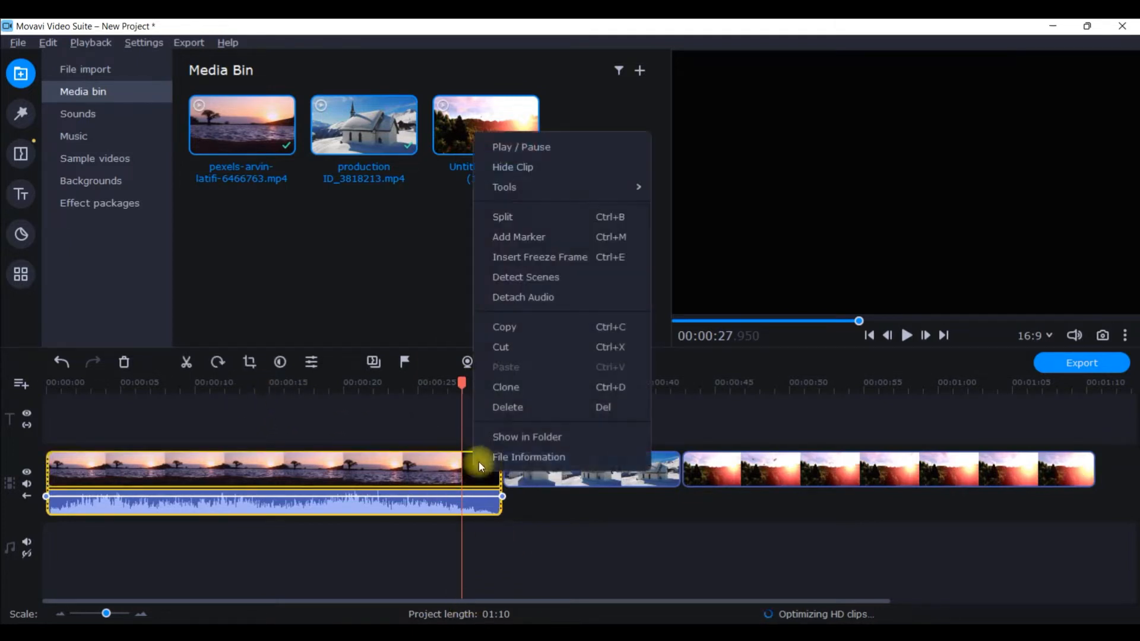
left_click(518, 212)
left_click(486, 487)
left_click(485, 481)
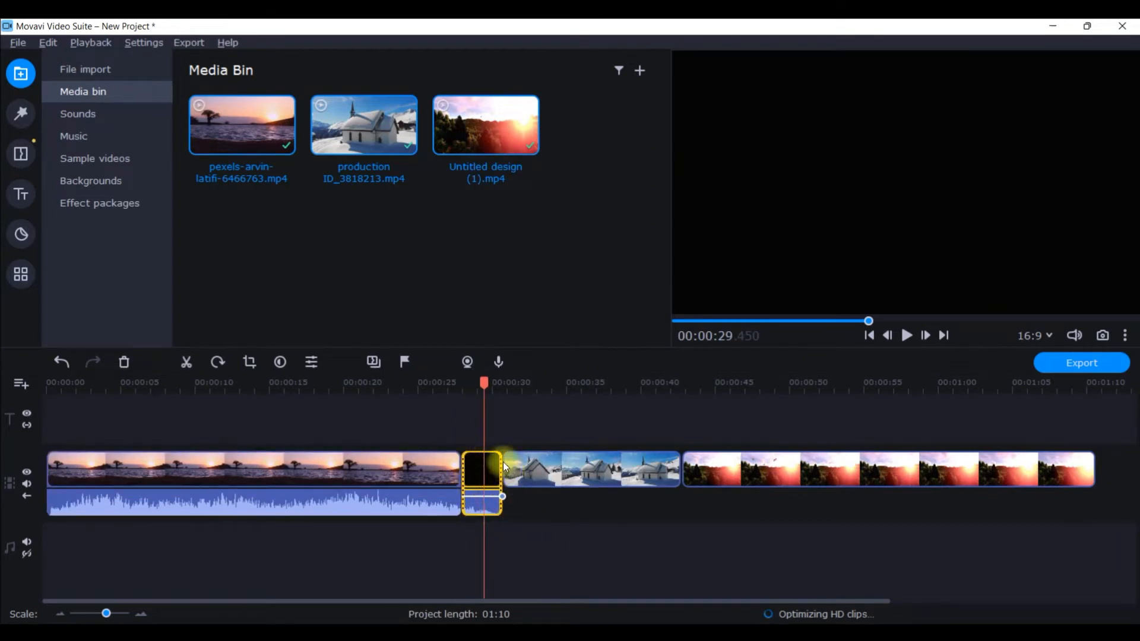
key("Delete")
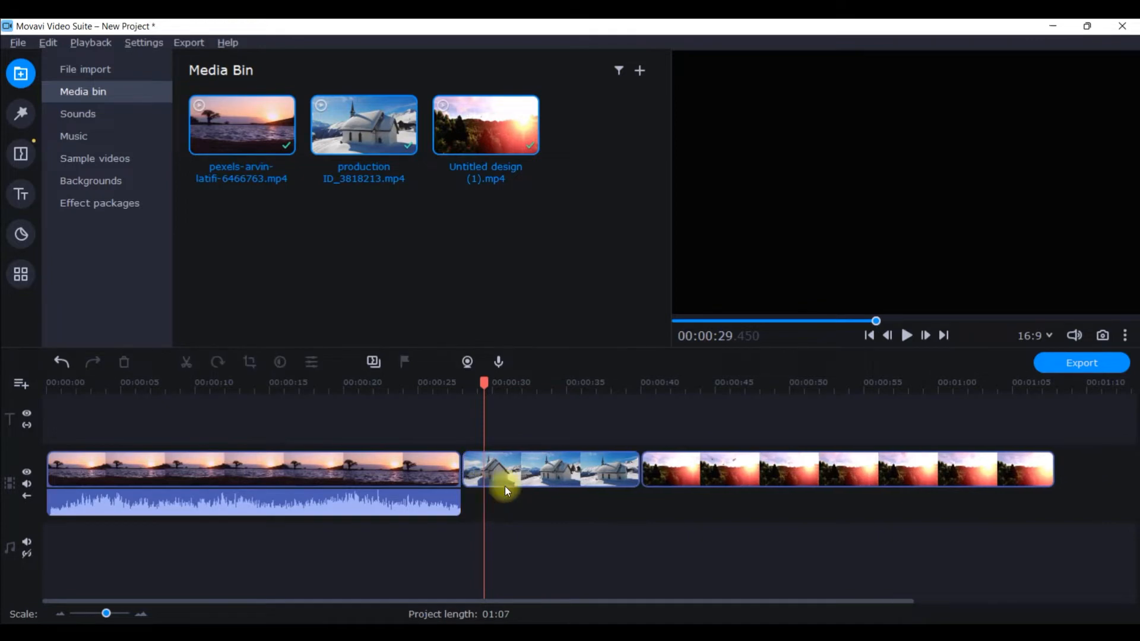
Step: Scrub through the trimmed sunset clip on the timeline to review it up to its end
left_click_drag(481, 383, 281, 432)
left_click_drag(279, 386, 409, 404)
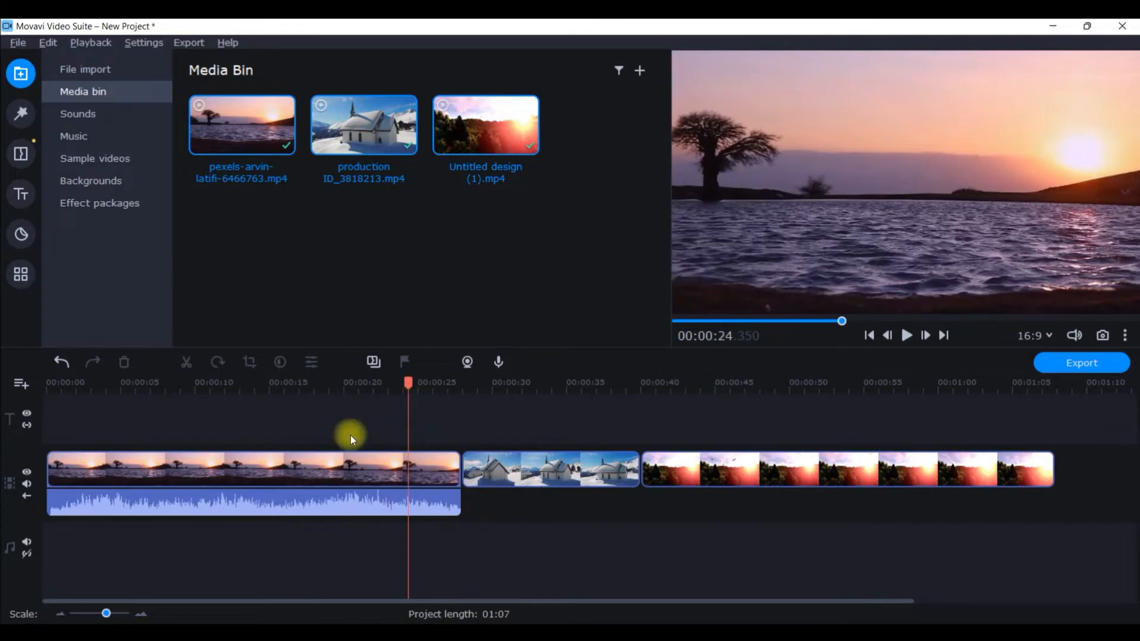
left_click(419, 466)
left_click_drag(425, 383, 409, 380)
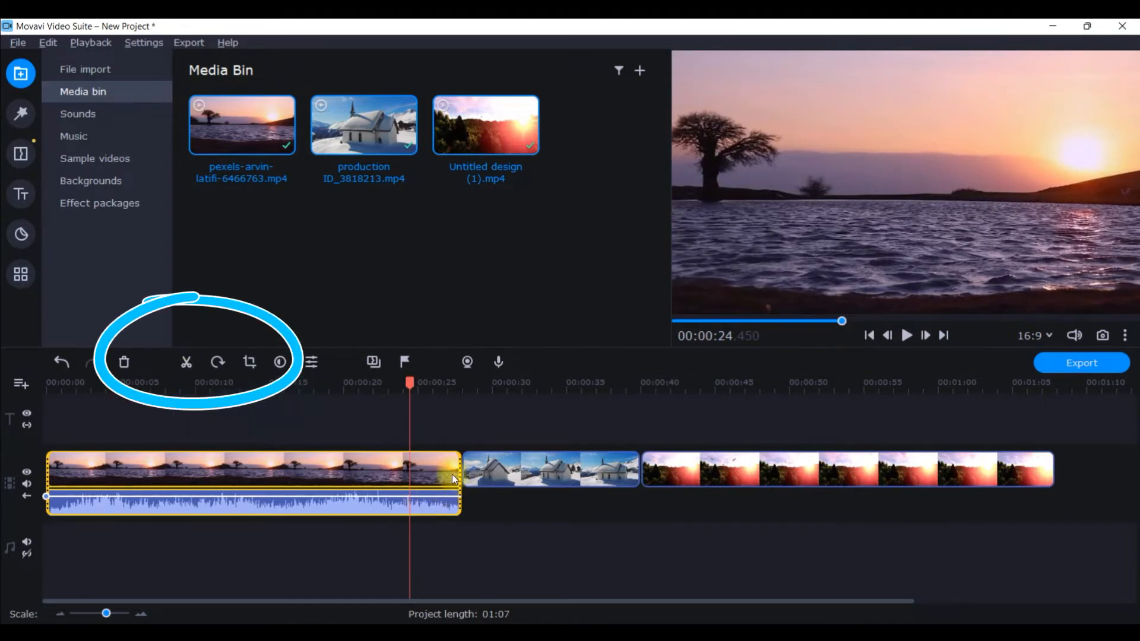
left_click_drag(408, 380, 6, 453)
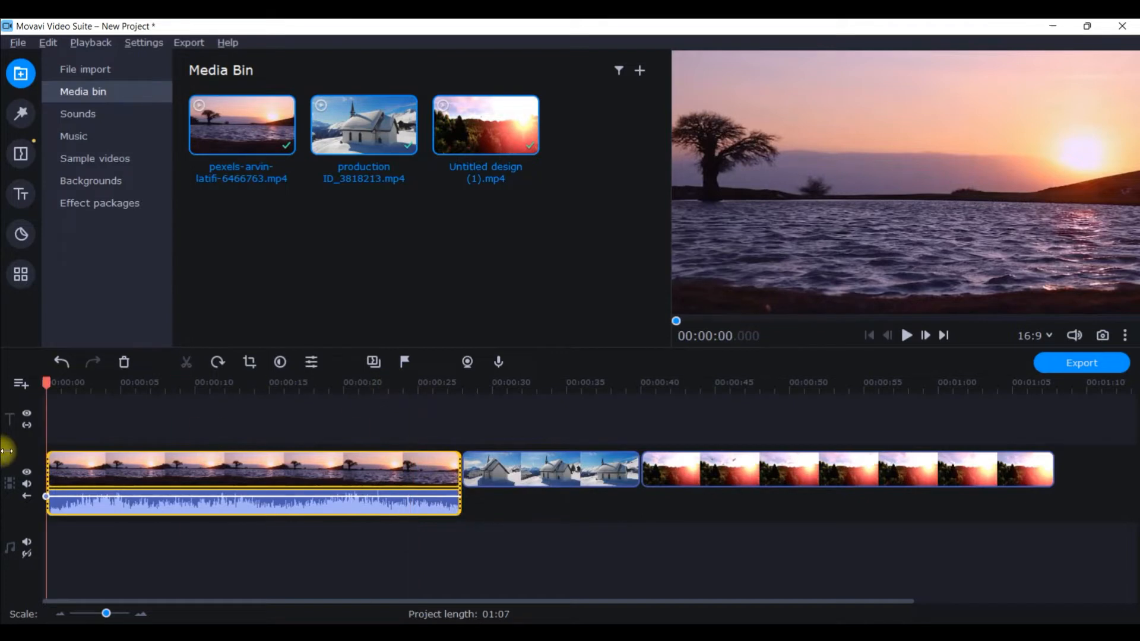
left_click(561, 547)
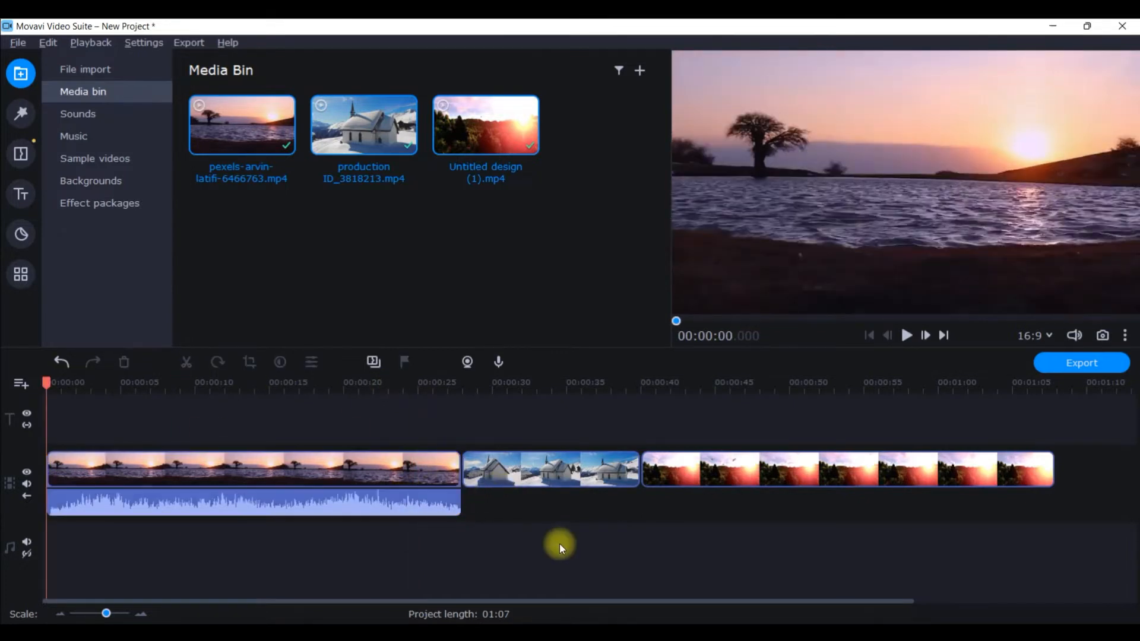
left_click(422, 465)
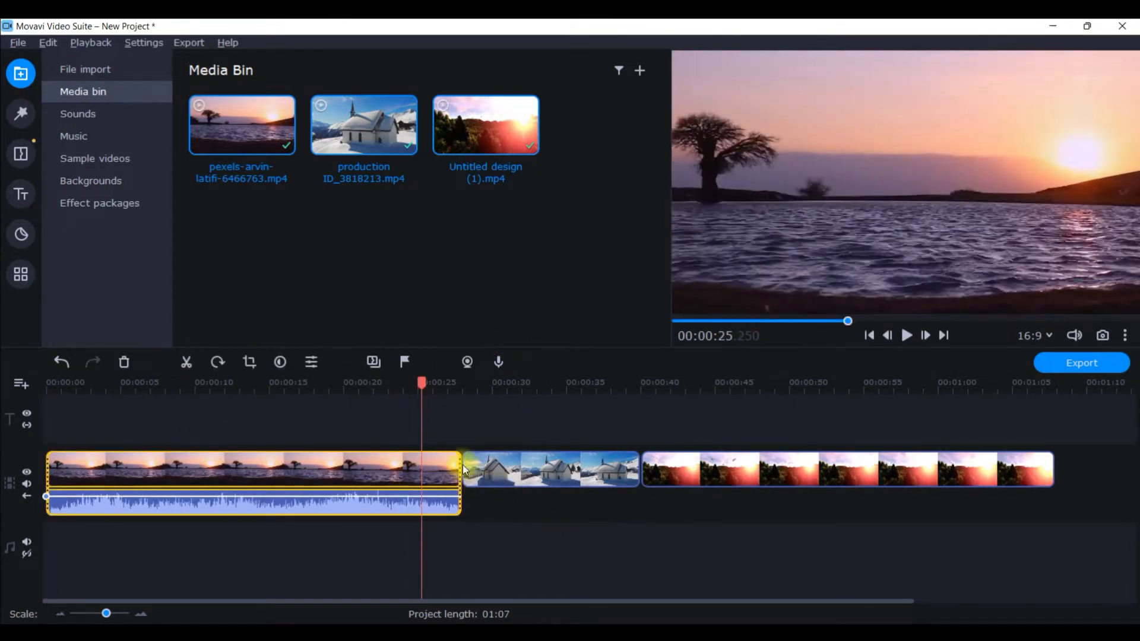
left_click_drag(434, 381, 444, 381)
Step: Unpin the preview player, watch the cuts between clips in the enlarged window, and close it
left_click(1125, 335)
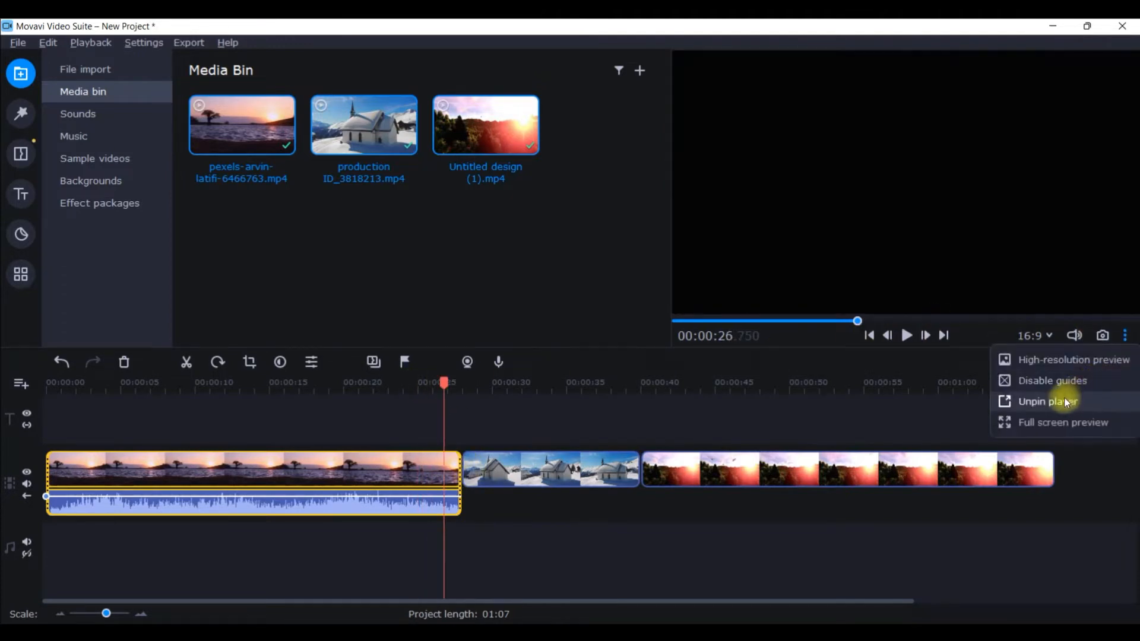
left_click(1067, 403)
double_click(699, 270)
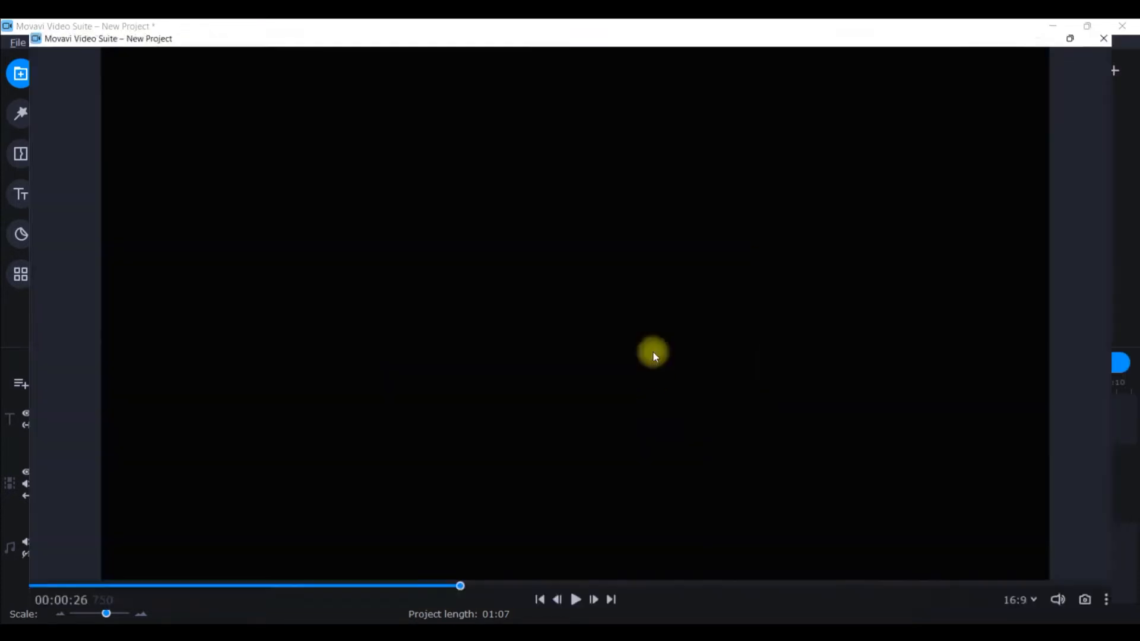
left_click(571, 613)
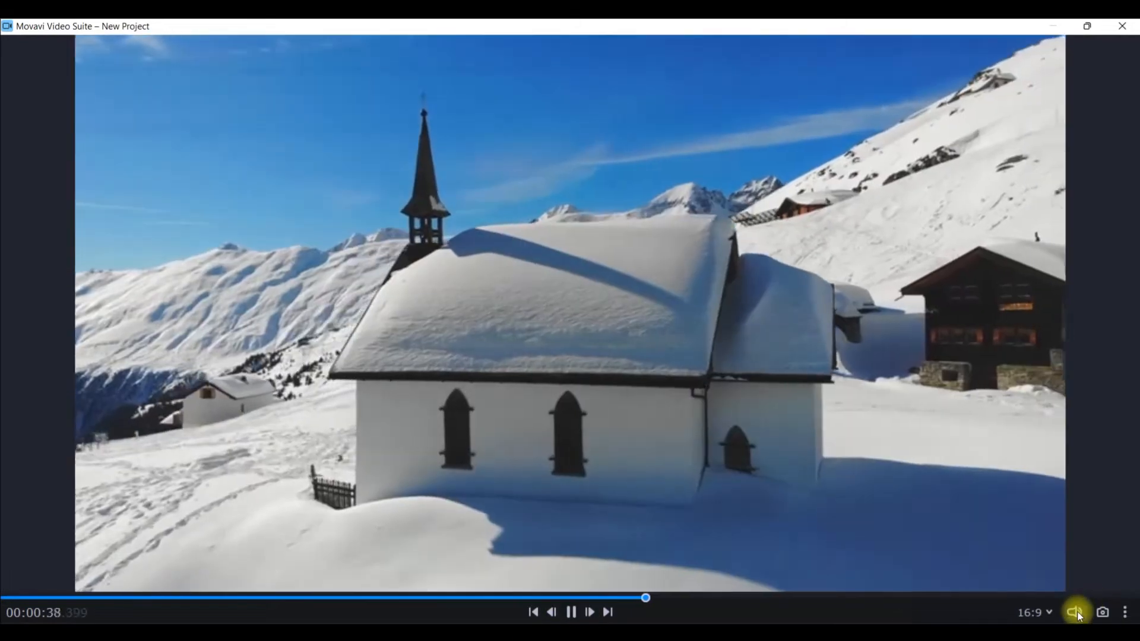
left_click(684, 597)
left_click(667, 597)
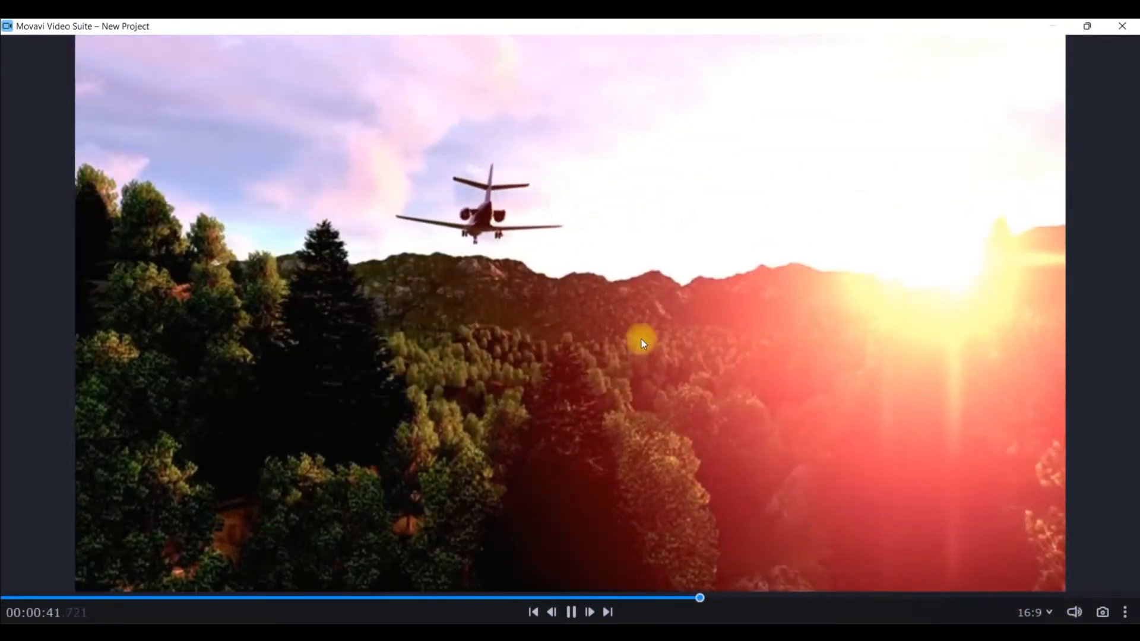
left_click(1121, 26)
Step: Add the Cube transition between the sunset clip and the snowy church clip
mouse_move(751, 386)
left_mouse_down()
mouse_move(803, 386)
mouse_move(613, 422)
mouse_move(403, 424)
left_mouse_up()
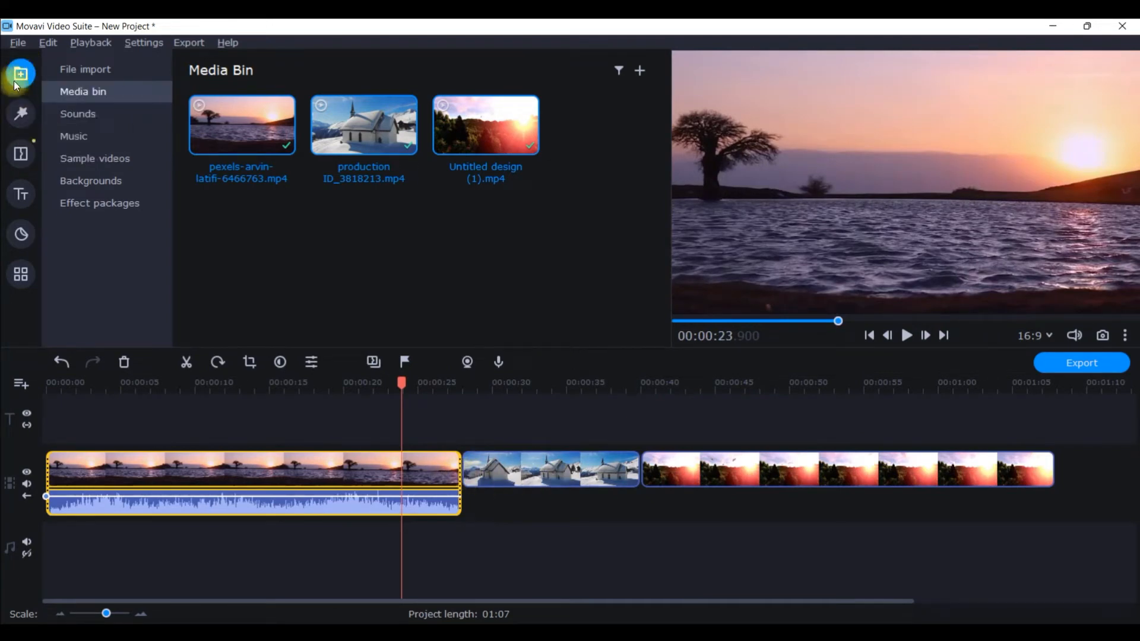
left_click(18, 154)
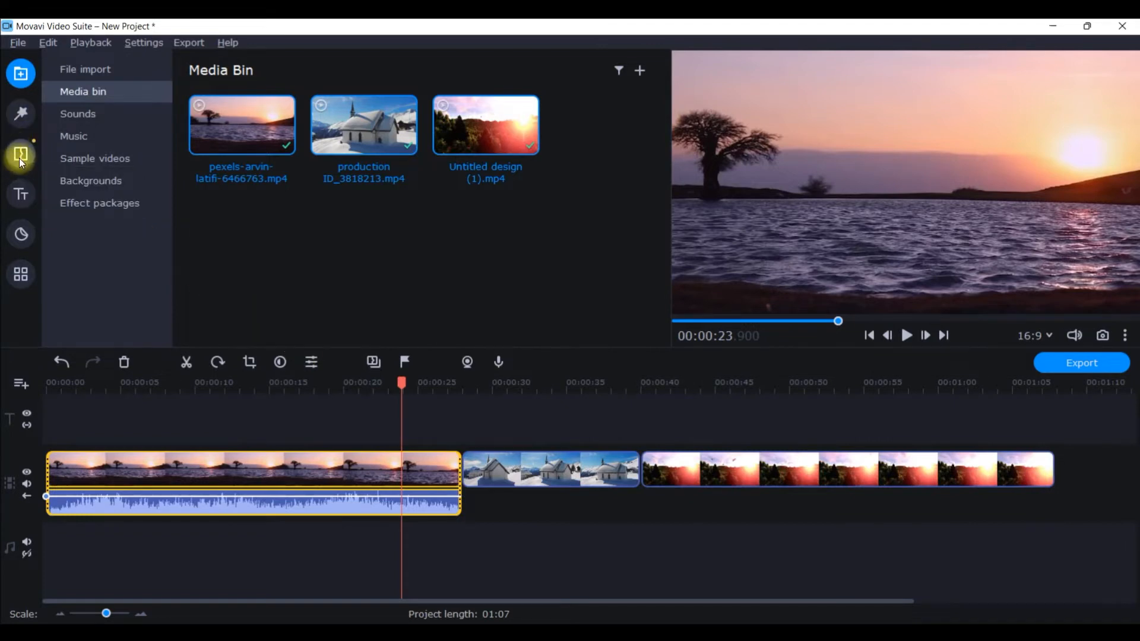
left_click(65, 69)
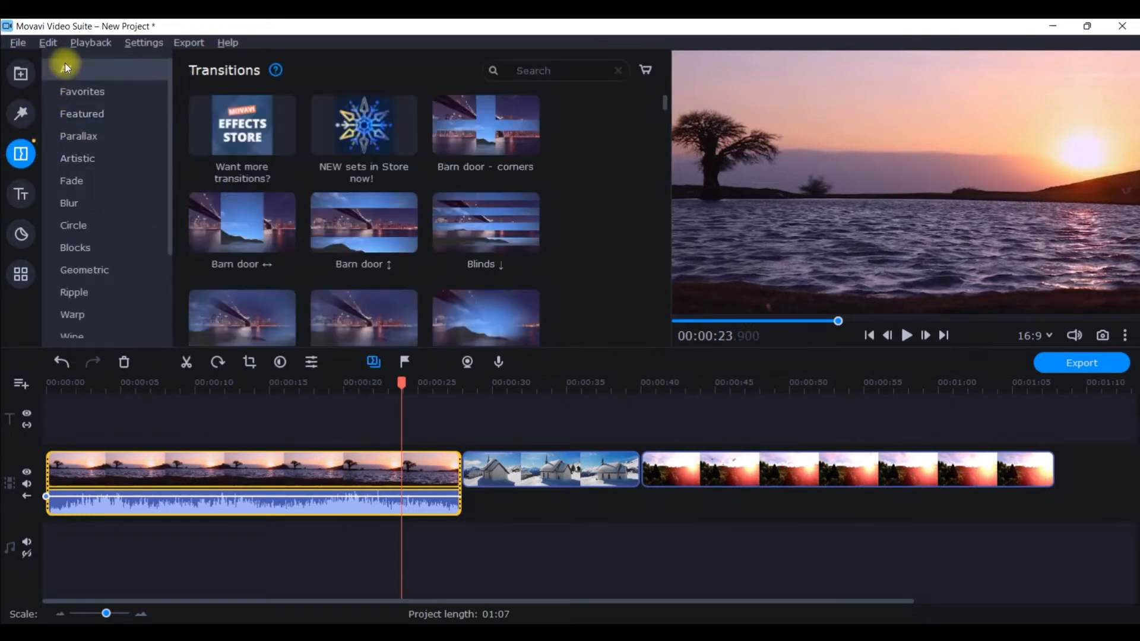
left_click(347, 126)
scroll(347, 126, "down", 5)
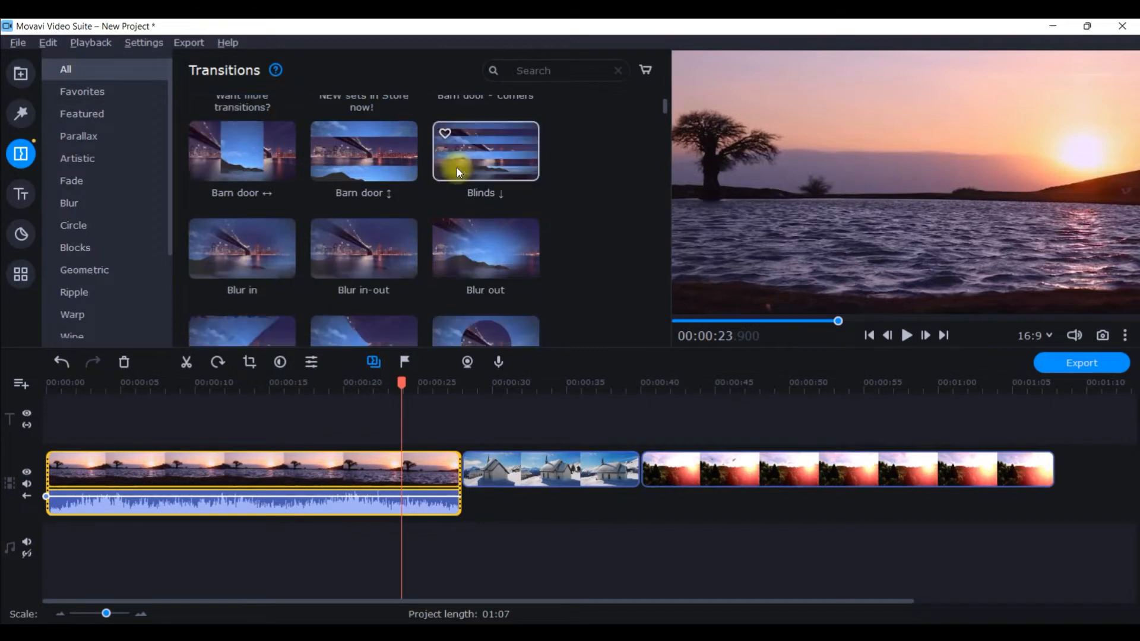
scroll(387, 223, "down", 3)
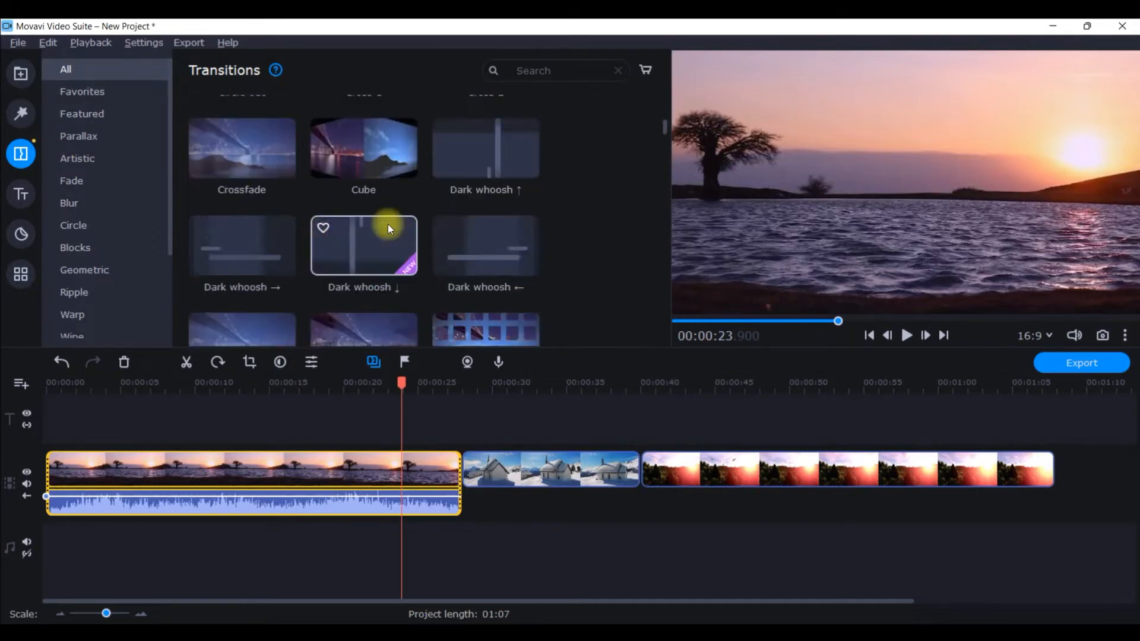
scroll(383, 226, "up", 2)
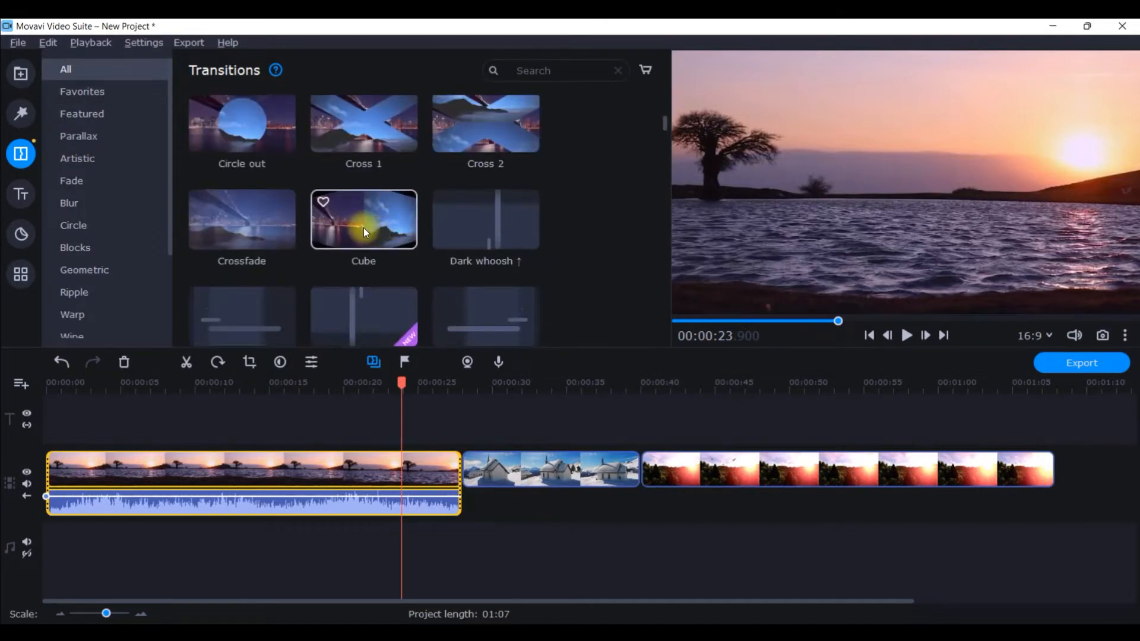
scroll(333, 270, "down", 5)
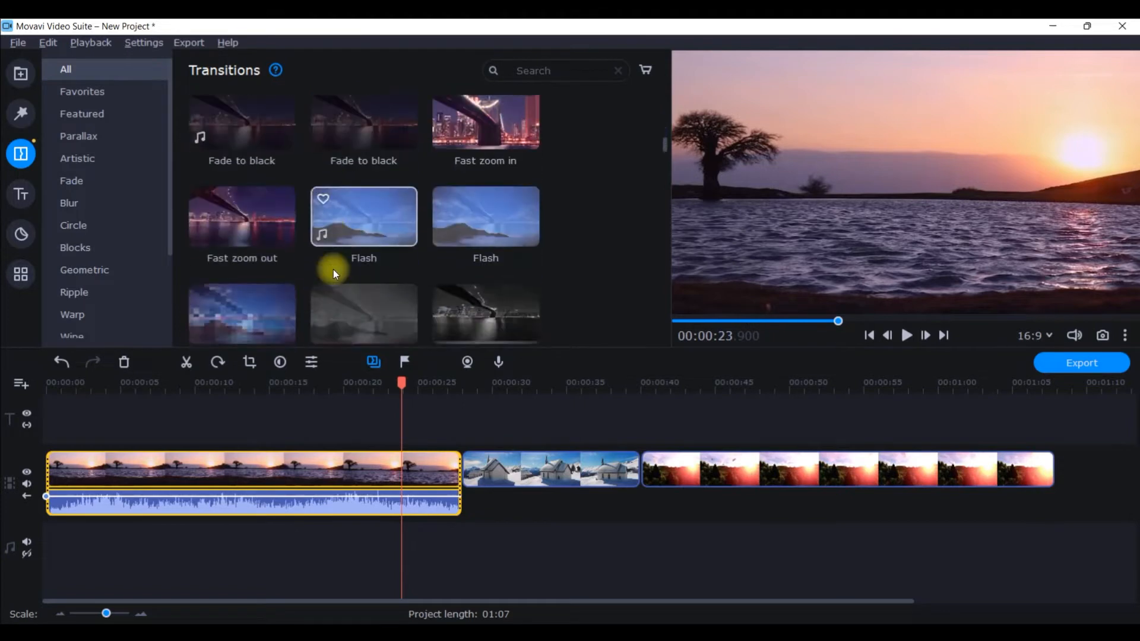
scroll(333, 270, "up", 5)
left_click_drag(366, 198, 453, 473)
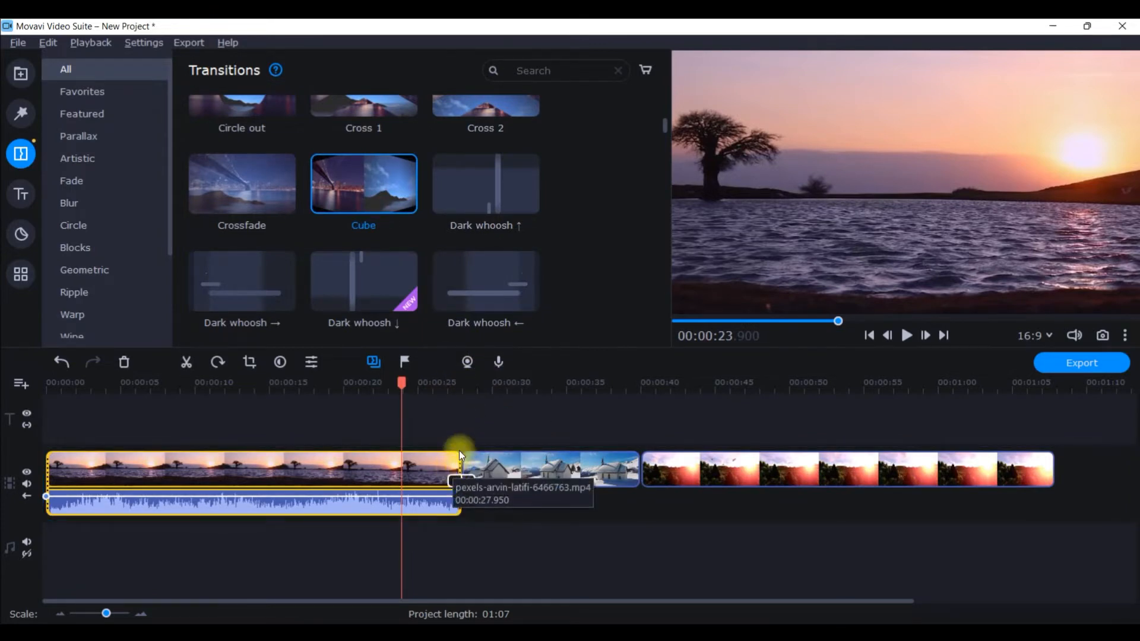
Step: Play the timeline across the Cube transition to preview it, and return the playhead to before the transition
left_click_drag(402, 383, 431, 389)
left_click(907, 335)
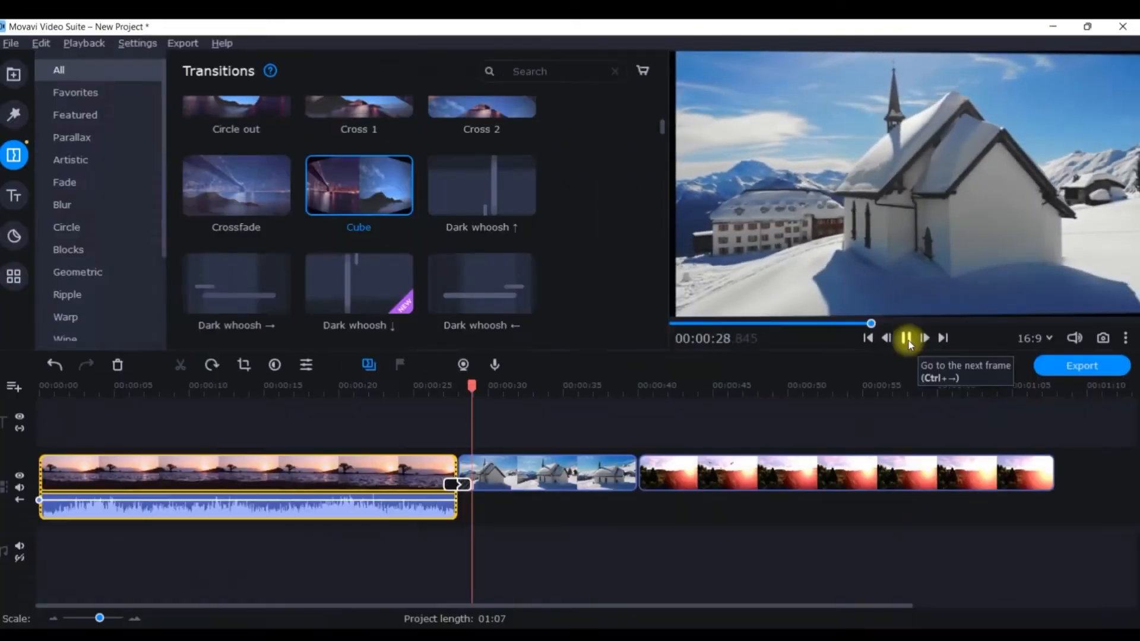
left_click(676, 607)
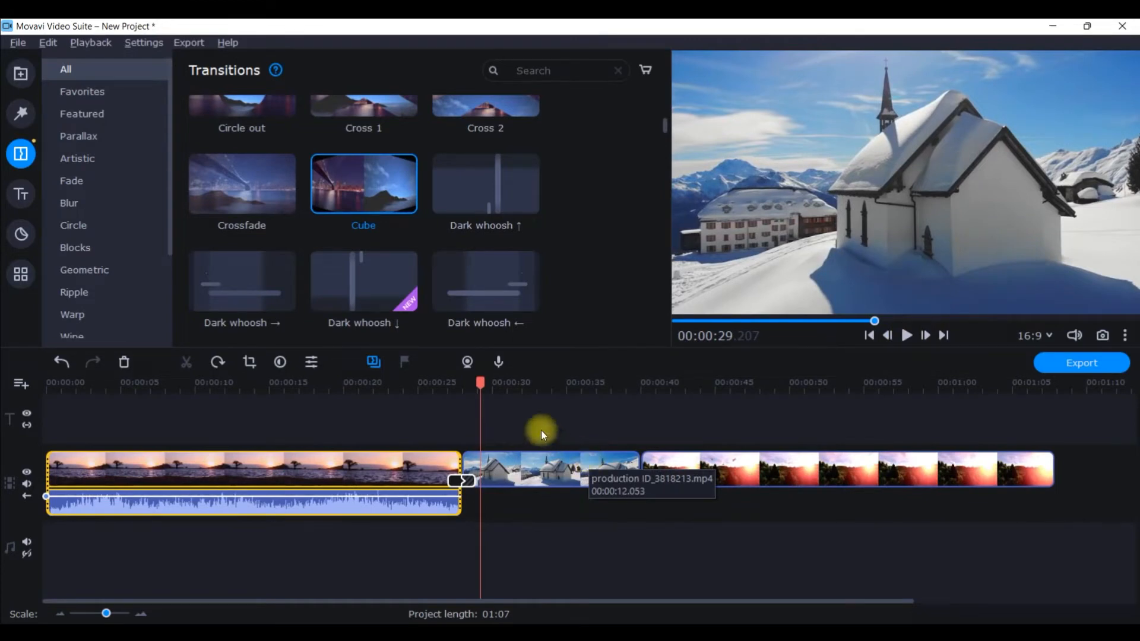
left_click_drag(482, 385, 402, 393)
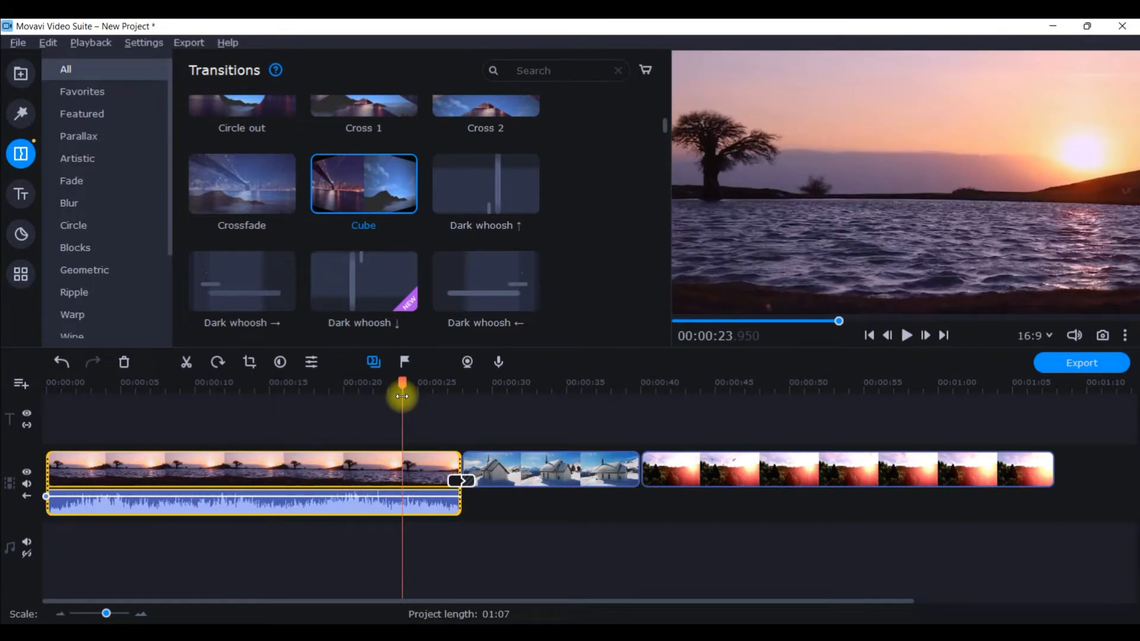
Step: Replace the Cube transition between the sunset and church clips with Glitch 1
scroll(429, 323, "down", 6)
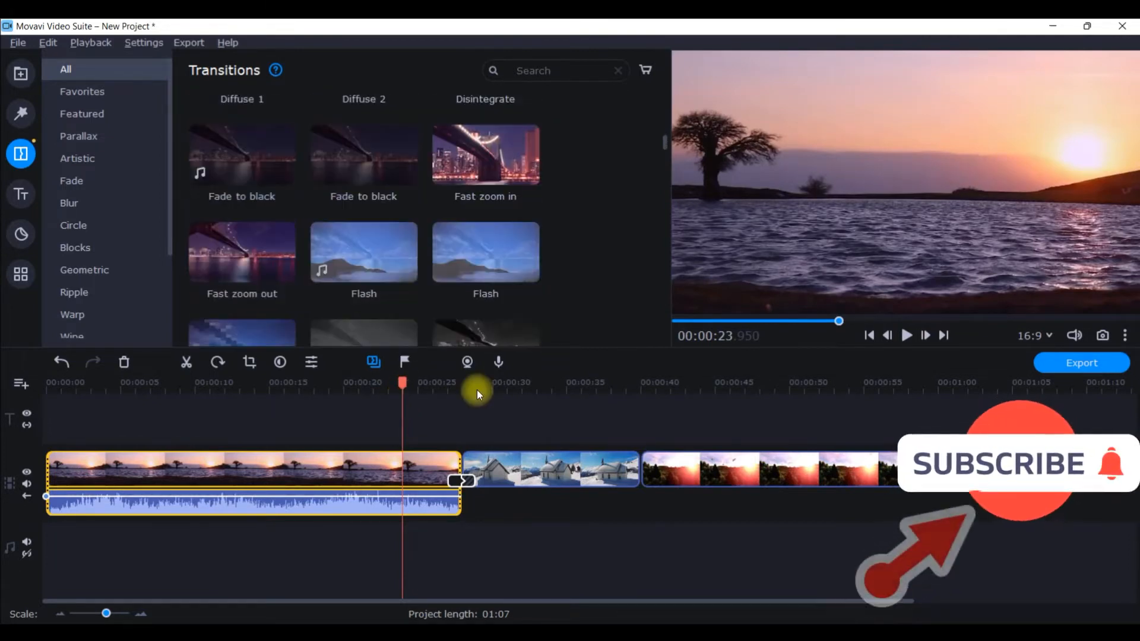
left_click(462, 479)
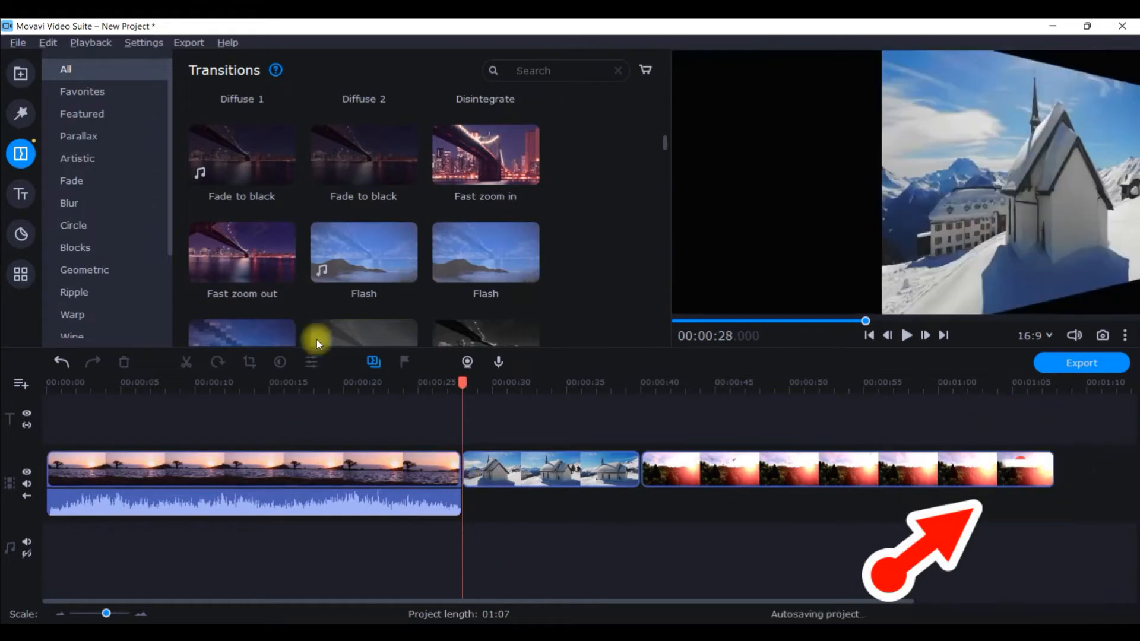
scroll(321, 315, "down", 2)
scroll(320, 315, "down", 1)
scroll(319, 315, "up", 1)
left_click_drag(241, 222, 438, 456)
Step: Preview the Glitch 1 transition by playing from 00:00:26.500 into the church clip
left_click(440, 384)
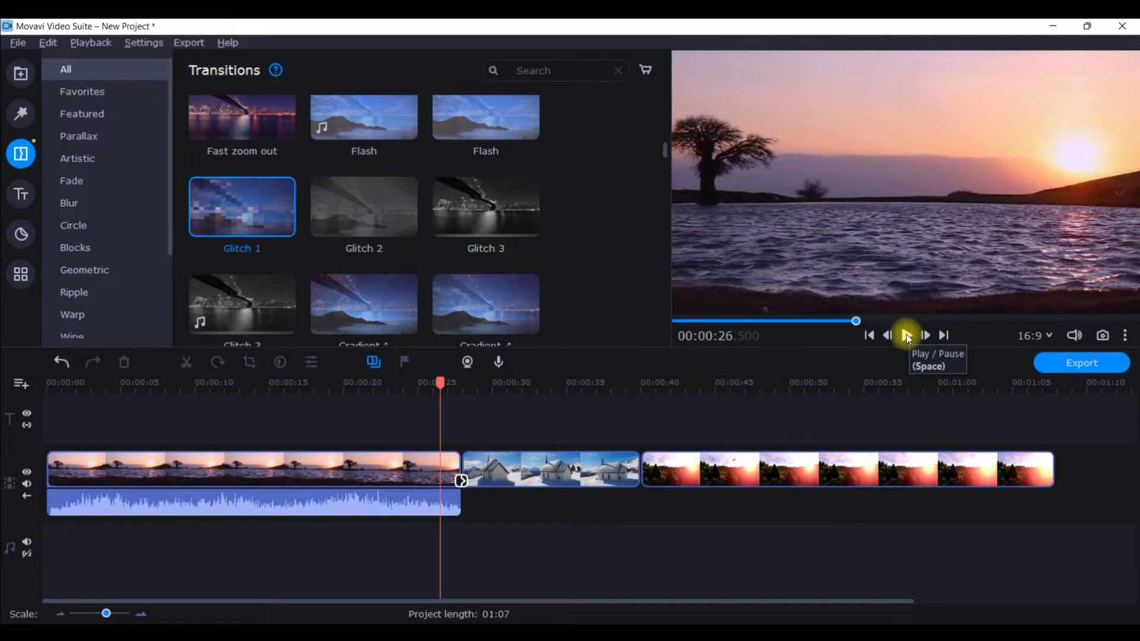
left_click(906, 335)
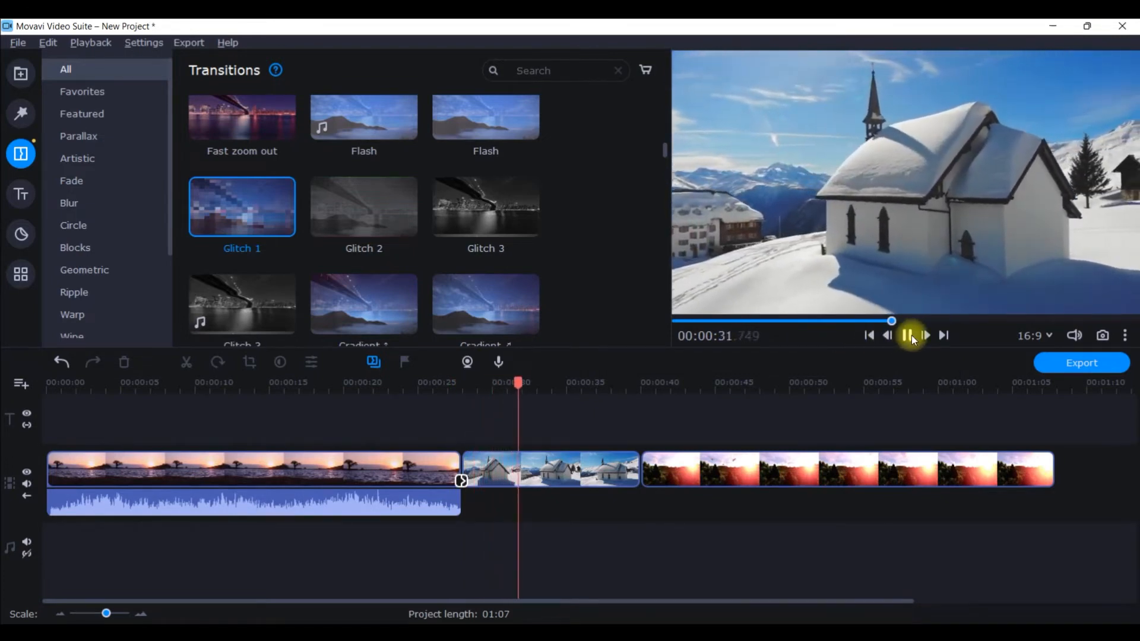
left_click(908, 336)
Step: Replace the Glitch 1 transition between the sunset and church clips with Lens - from center, and preview it from 00:00:26.400
left_click(462, 481)
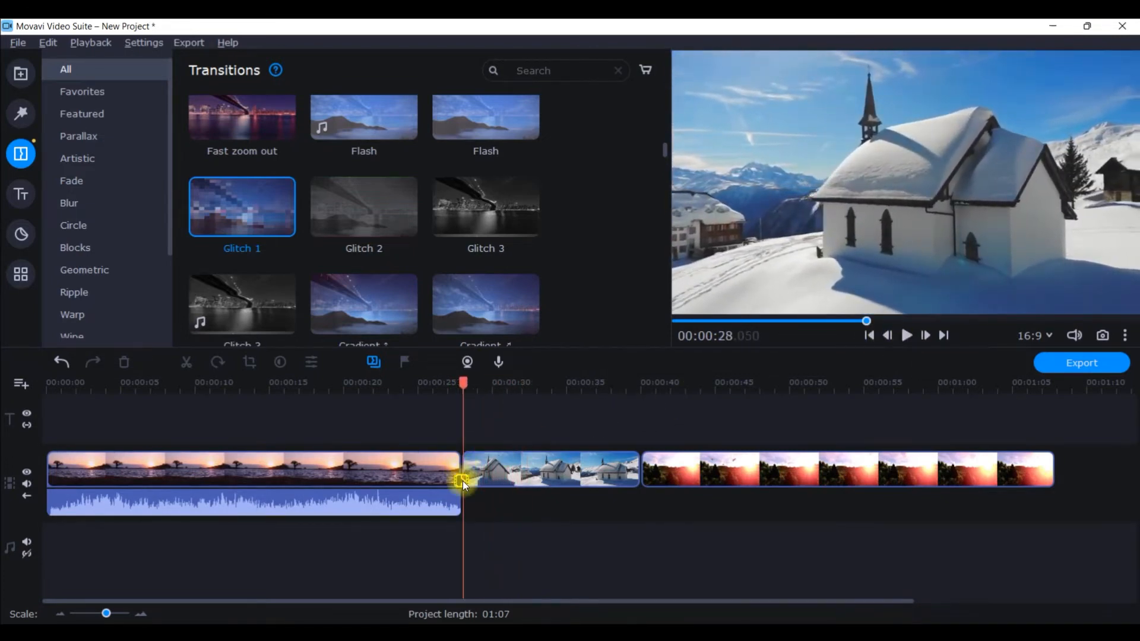
key("Delete")
scroll(312, 272, "down", 3)
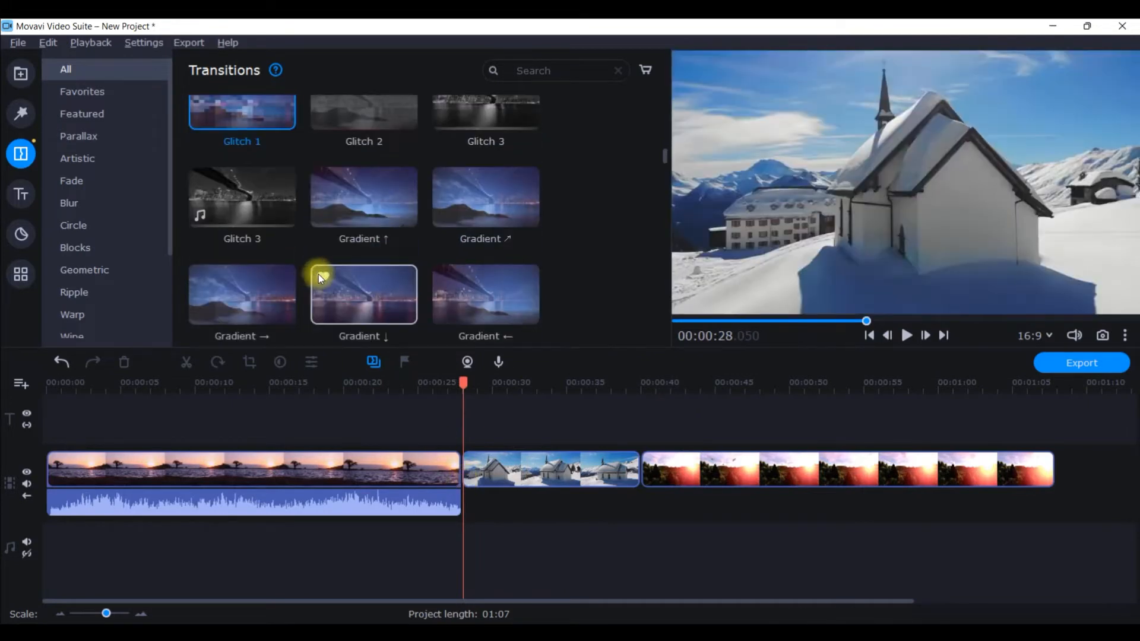
scroll(326, 281, "down", 2)
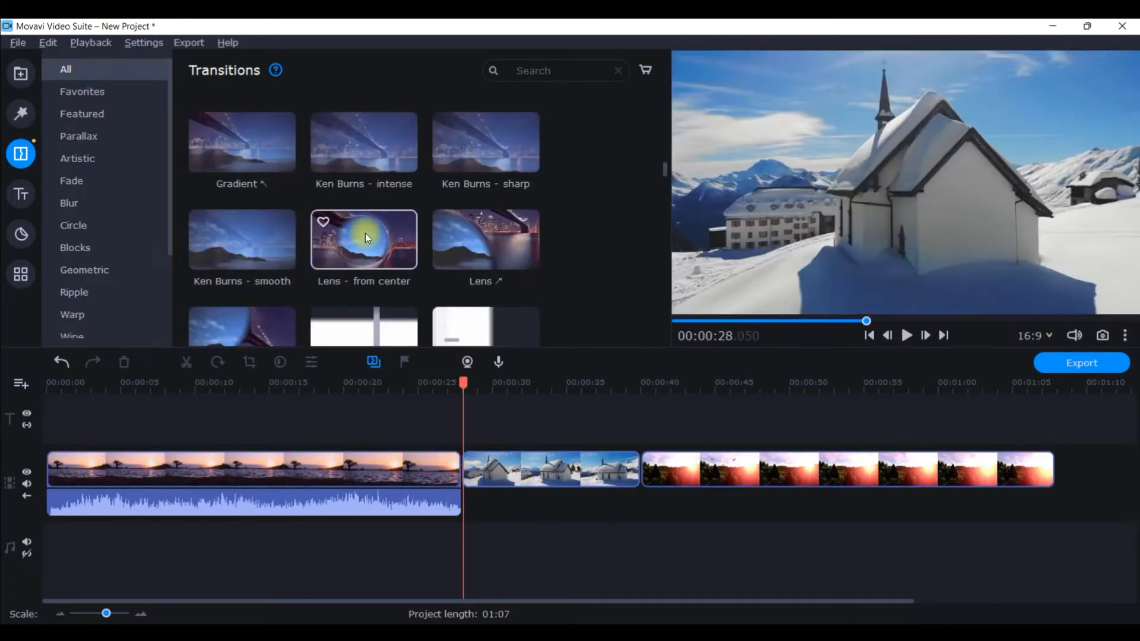
left_click_drag(462, 381, 439, 381)
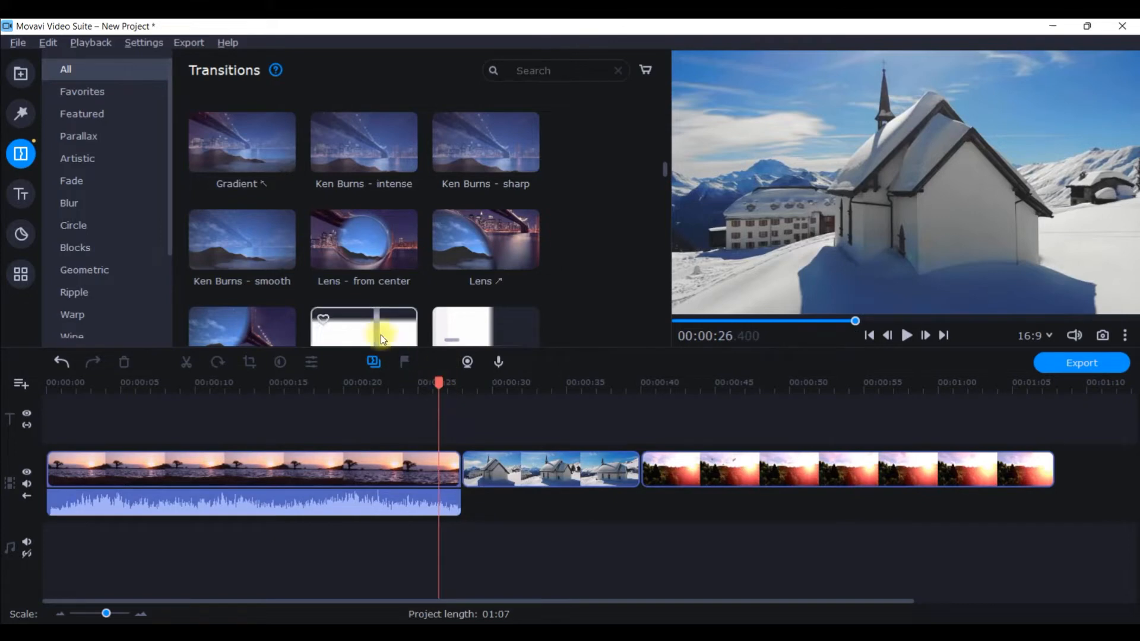
left_click_drag(365, 247, 453, 459)
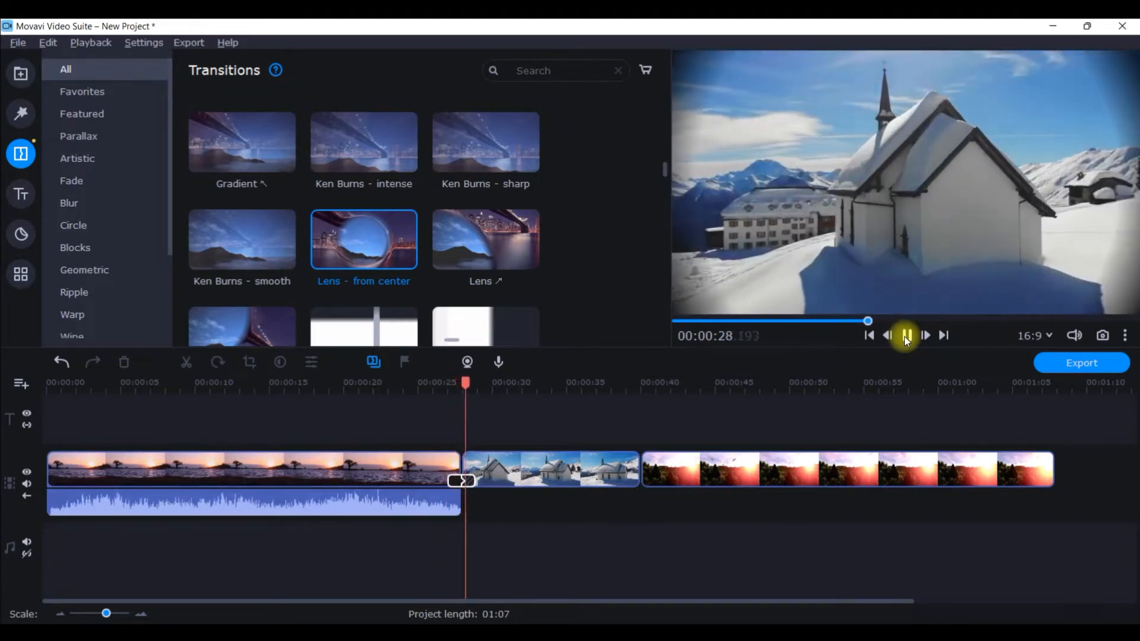
left_click(904, 336)
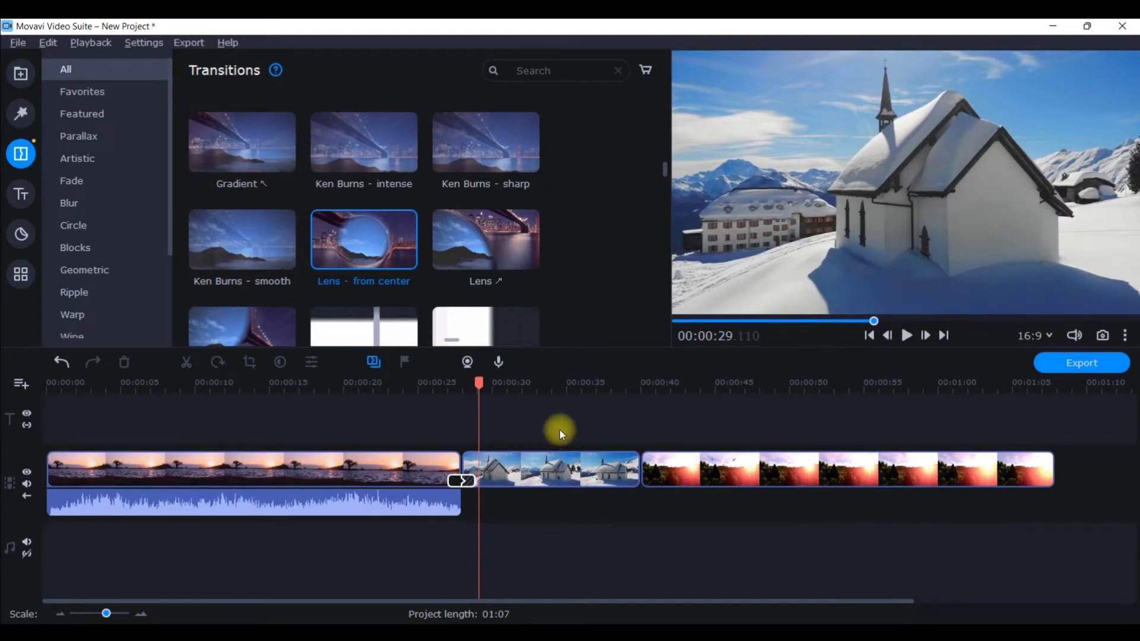
Step: Replace the Lens - from center transition between the sunset and church clips with Page turn ↗
left_click_drag(478, 384, 375, 384)
scroll(358, 229, "down", 3)
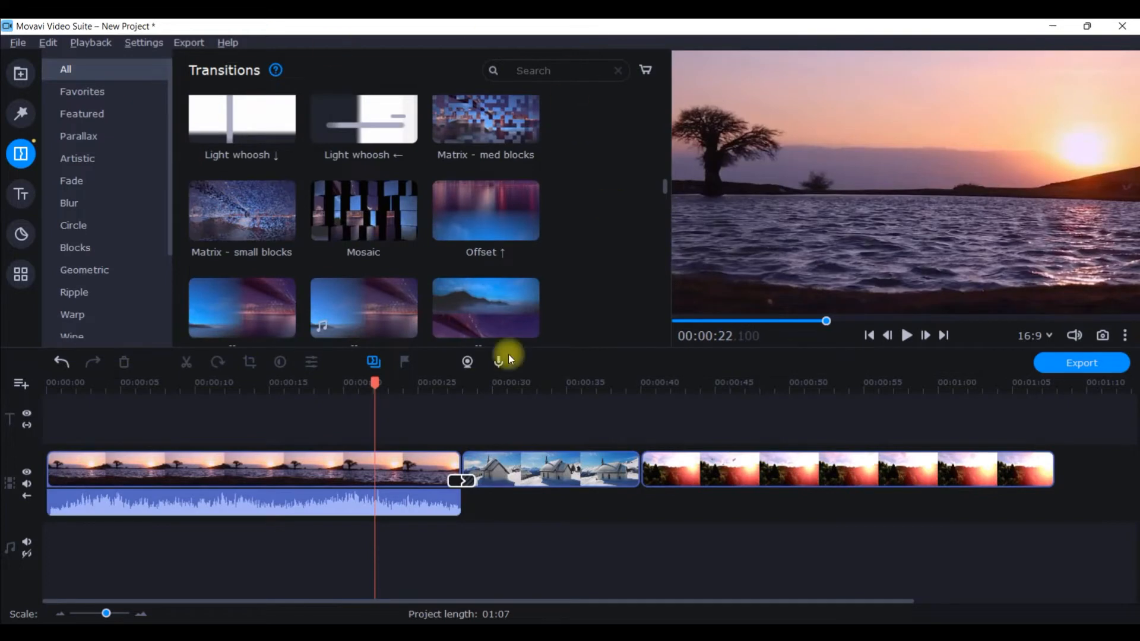
scroll(378, 231, "down", 10)
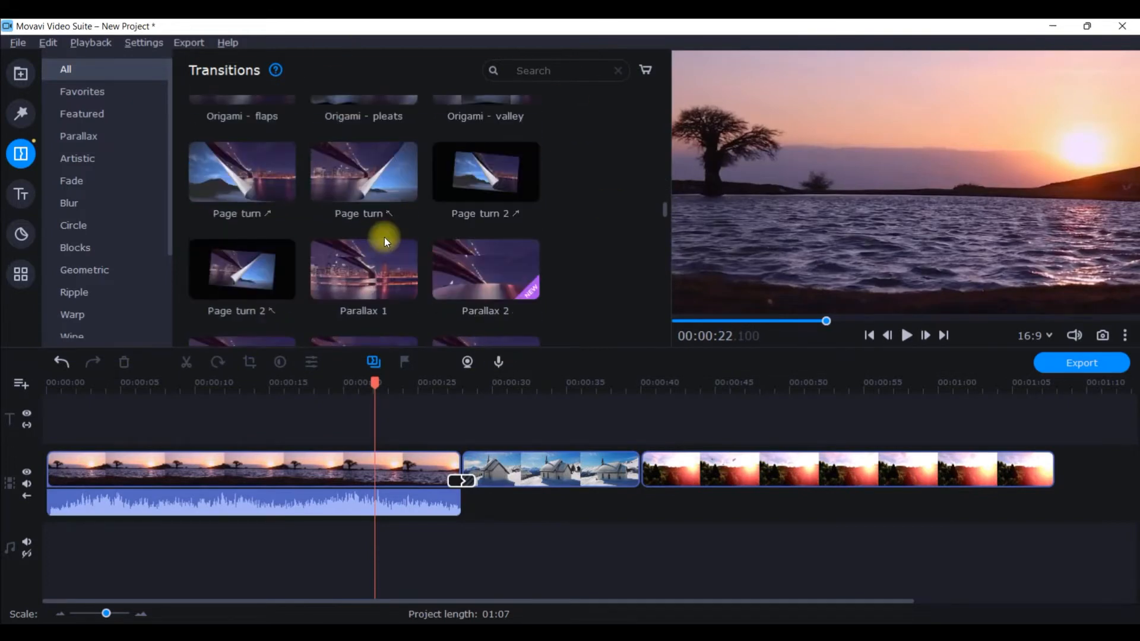
scroll(387, 237, "down", 3)
scroll(393, 236, "up", 4)
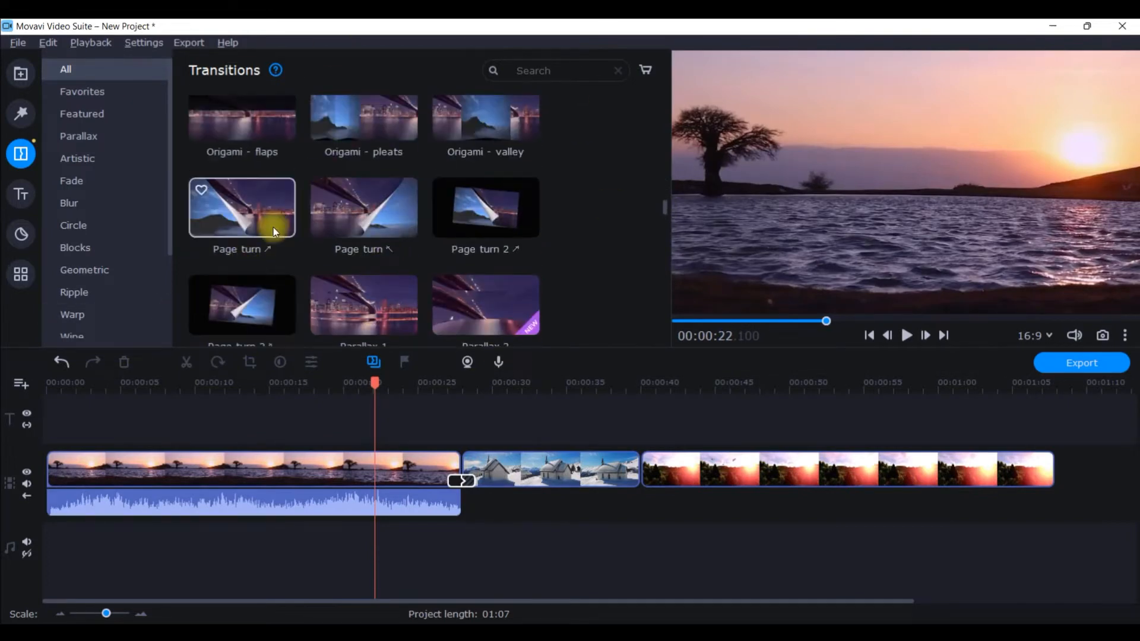
left_click_drag(210, 214, 199, 174)
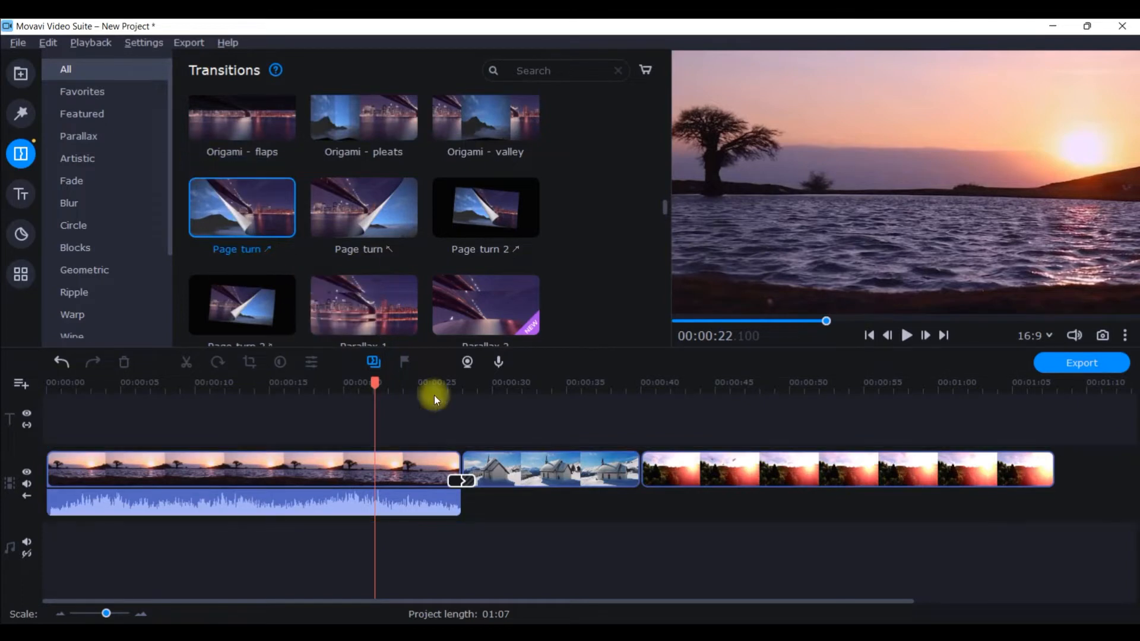
left_click(464, 477)
left_click_drag(277, 255, 463, 457)
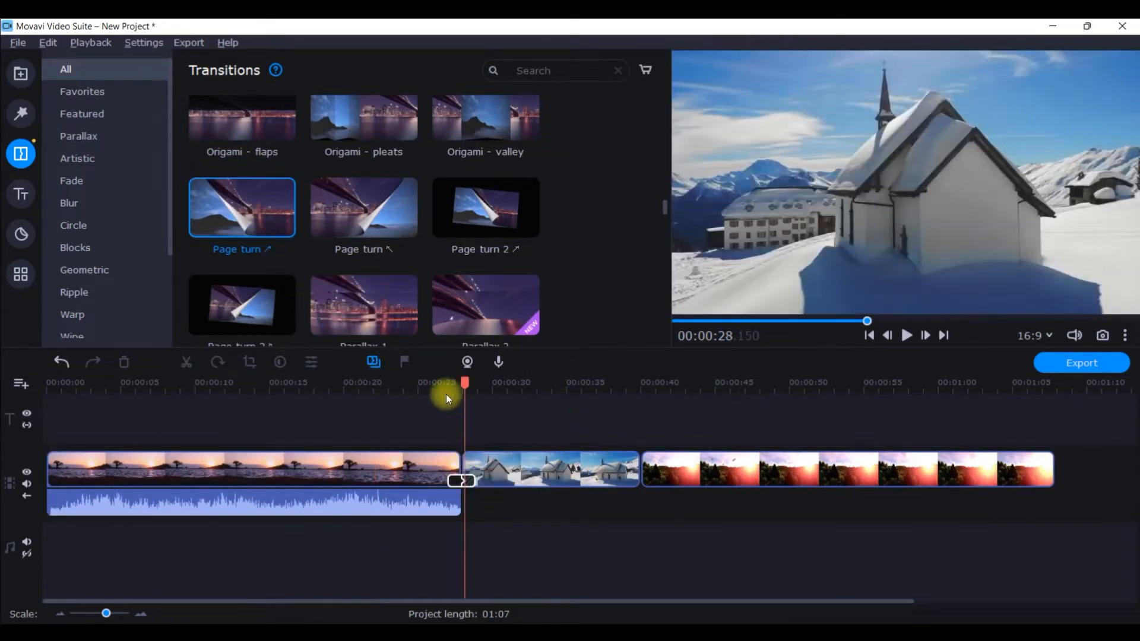
Step: Preview the Page turn ↗ transition by playing from about 00:00:25 into the church clip, and select the transition on the timeline
left_click_drag(465, 375, 420, 386)
left_click(912, 332)
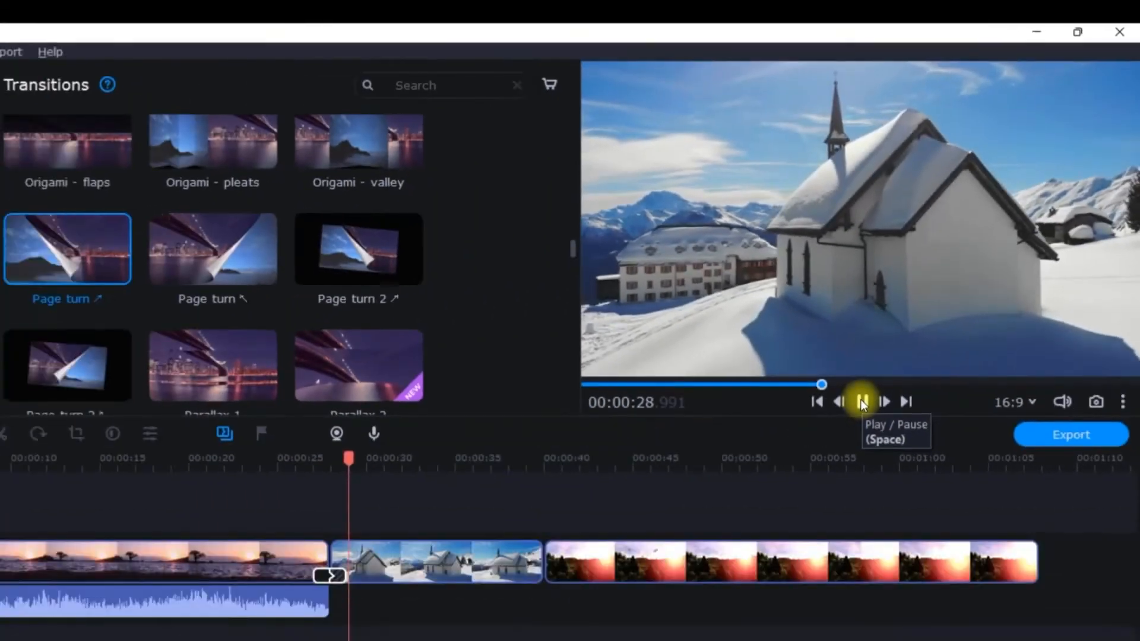
left_click(727, 595)
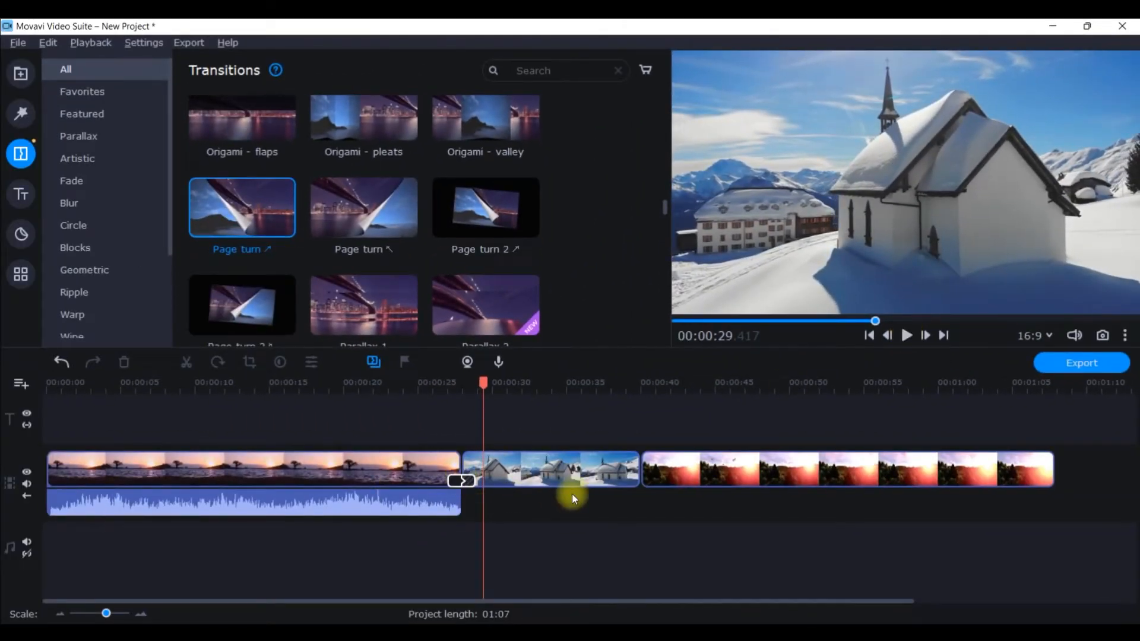
left_click(461, 482)
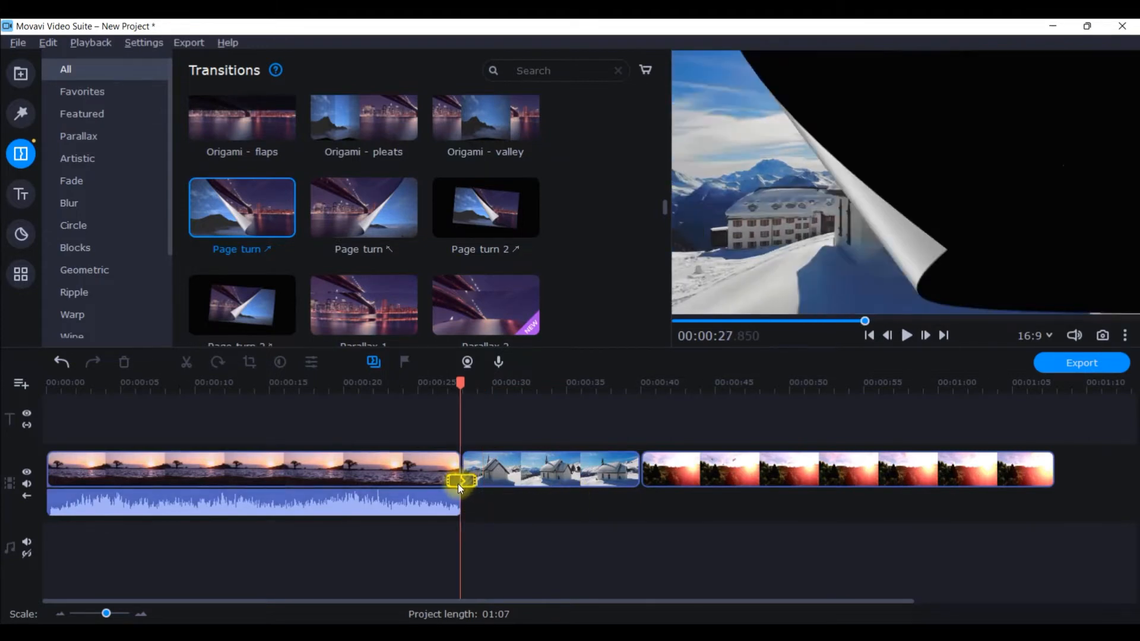
Step: Add the Subscribe sticker from the favorite stickers at the very start of the timeline, above the sunset clip
left_click_drag(458, 385, 47, 432)
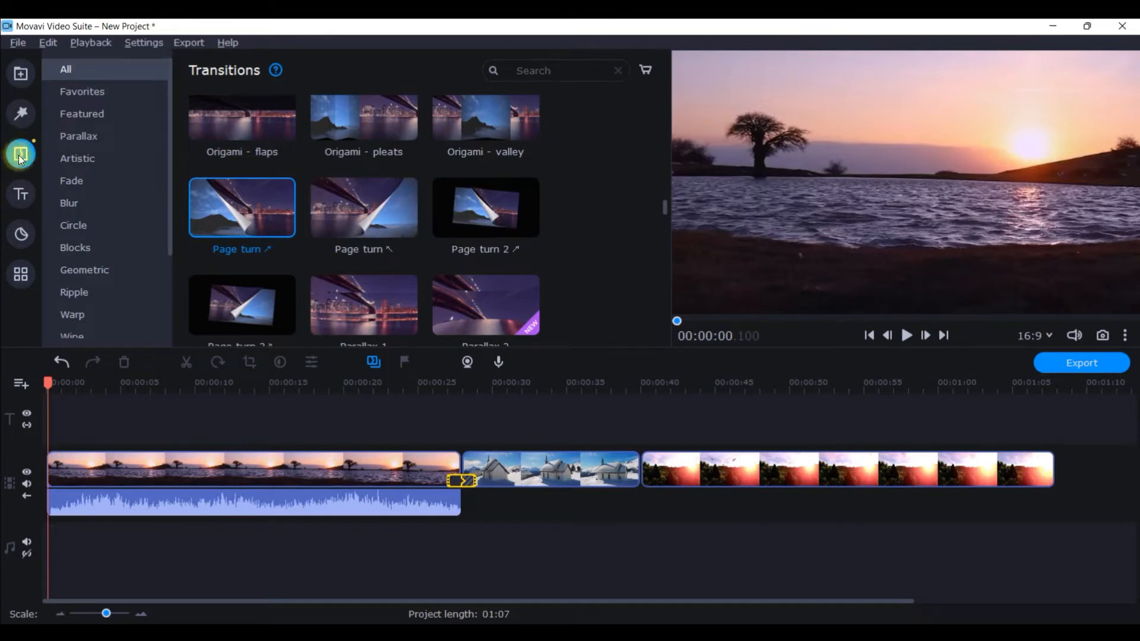
left_click(23, 235)
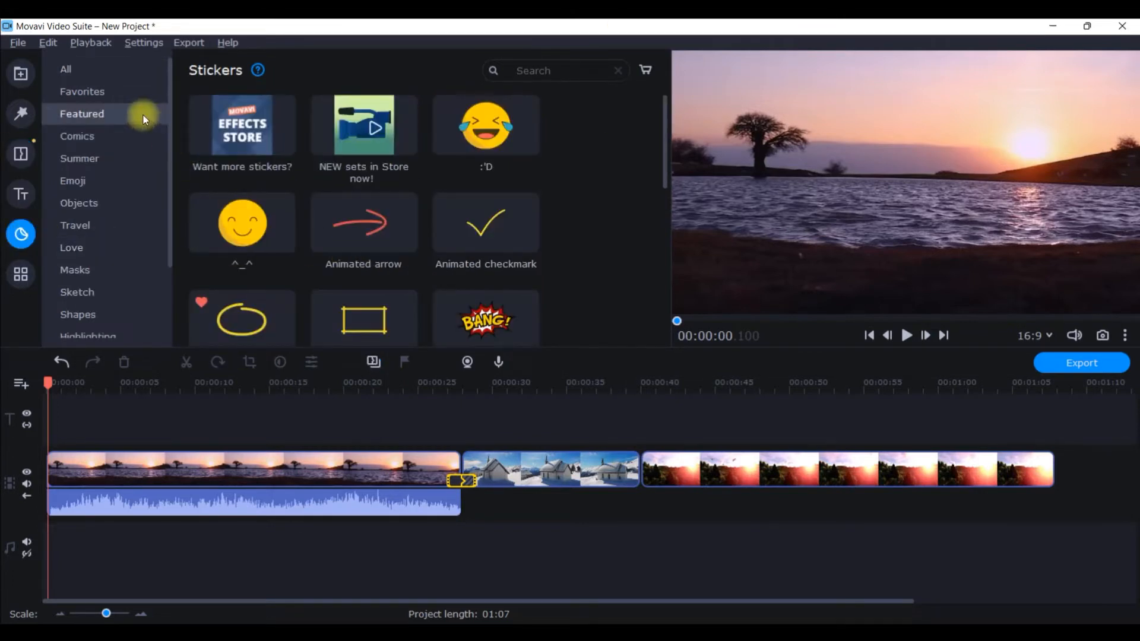
left_click(74, 91)
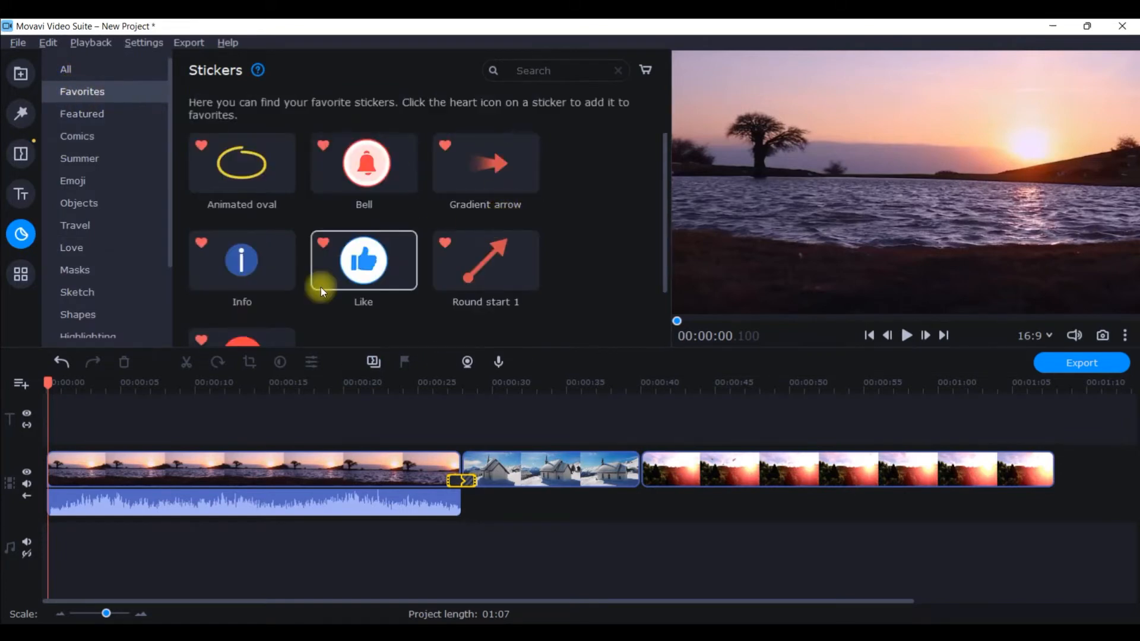
scroll(321, 287, "down", 2)
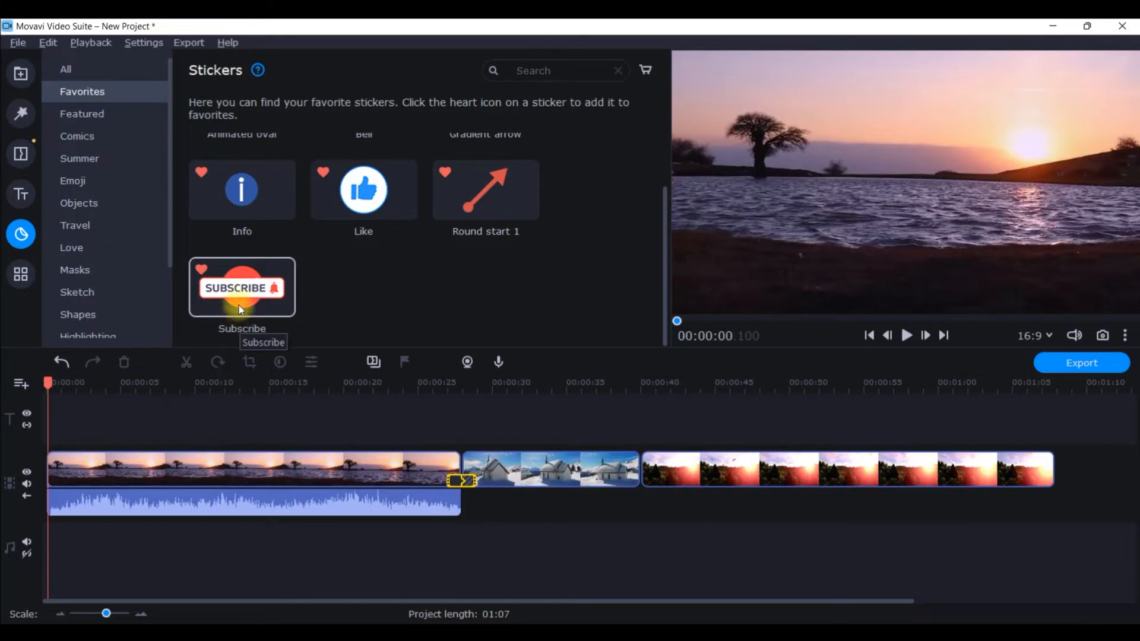
left_click_drag(241, 279, 43, 400)
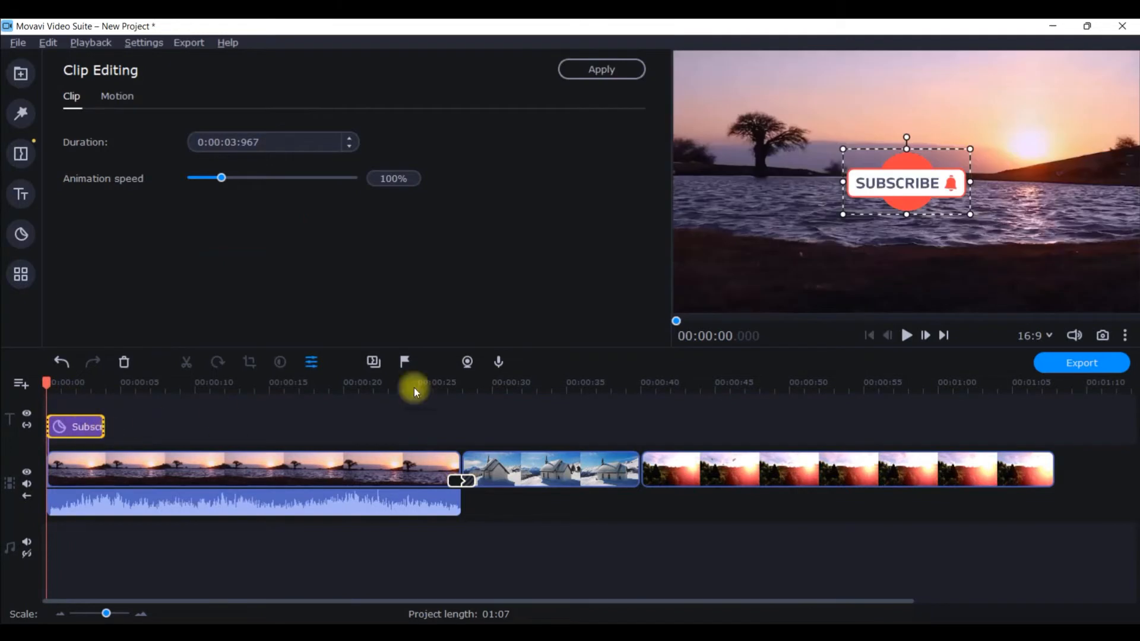
Step: Enlarge the Subscribe sticker in the preview and centre it in the frame
left_click_drag(843, 215, 793, 241)
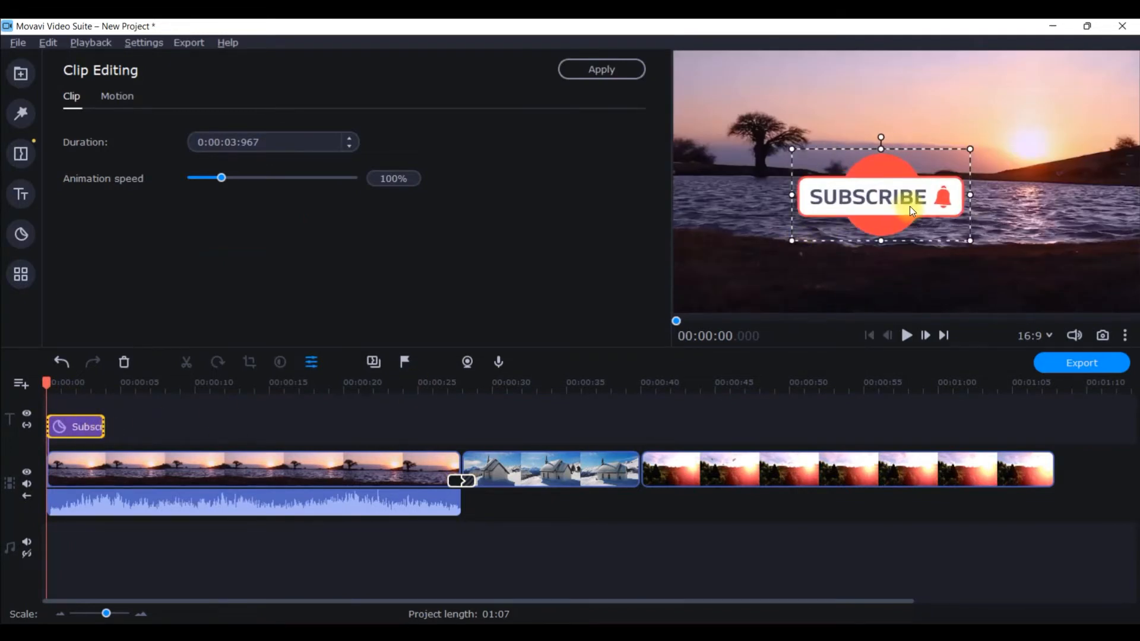
left_click_drag(932, 210, 907, 180)
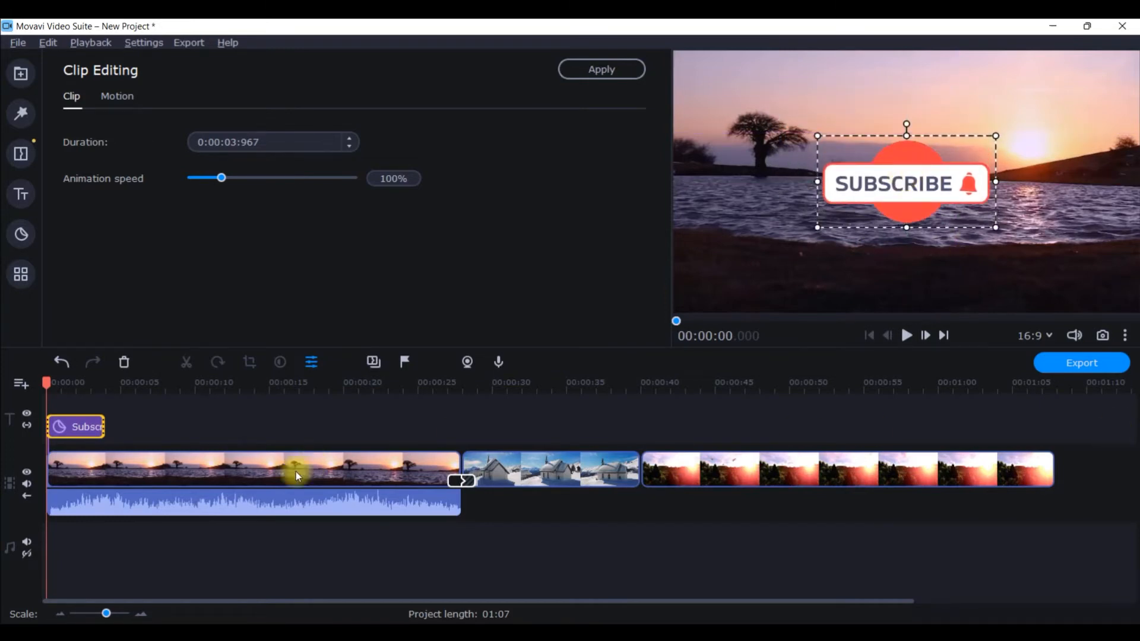
Step: Lengthen and move the Subscribe sticker to span 00:00:12.617 to 00:00:24.584 on the timeline, and place the playhead at 00:00:12.400
left_click_drag(105, 428, 229, 443)
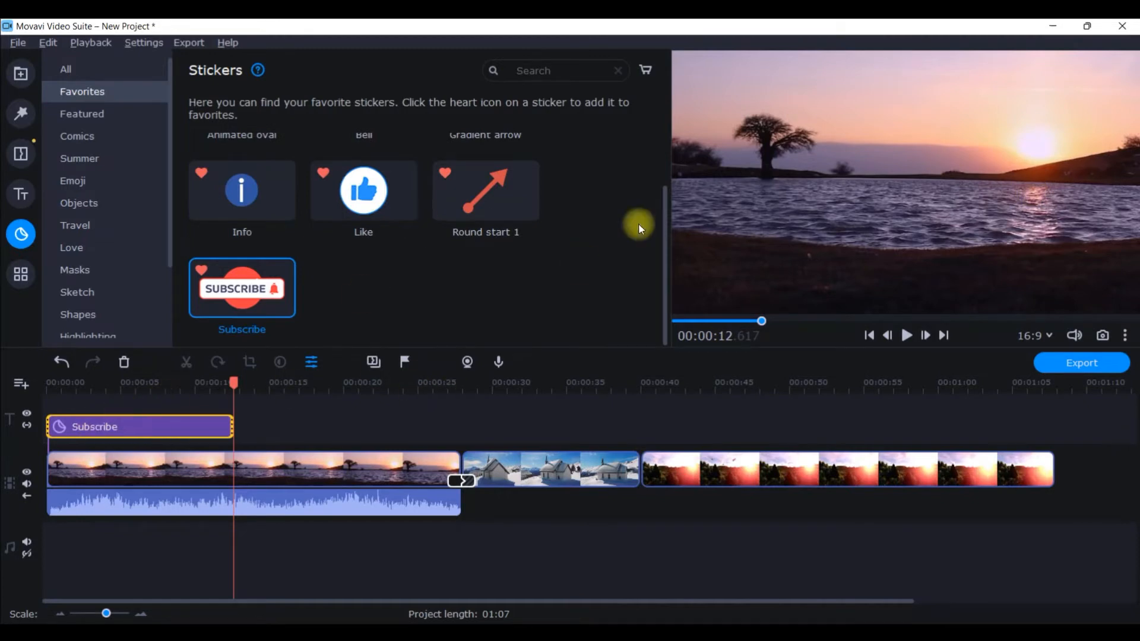
left_click_drag(193, 421, 381, 423)
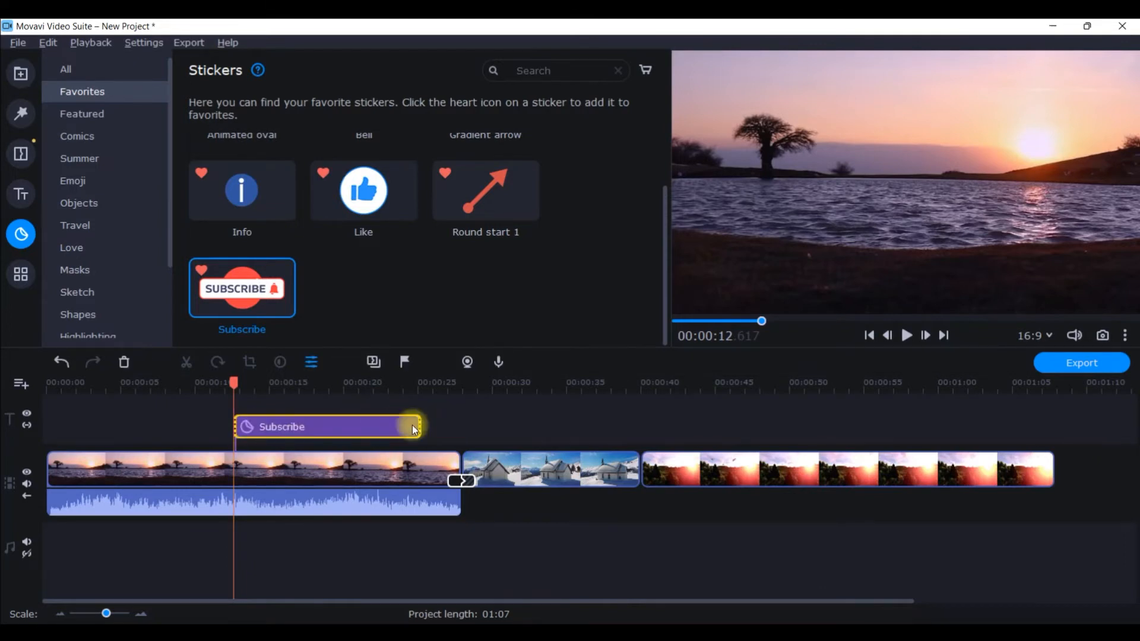
mouse_move(412, 426)
left_mouse_down()
mouse_move(423, 426)
mouse_move(411, 427)
left_mouse_up()
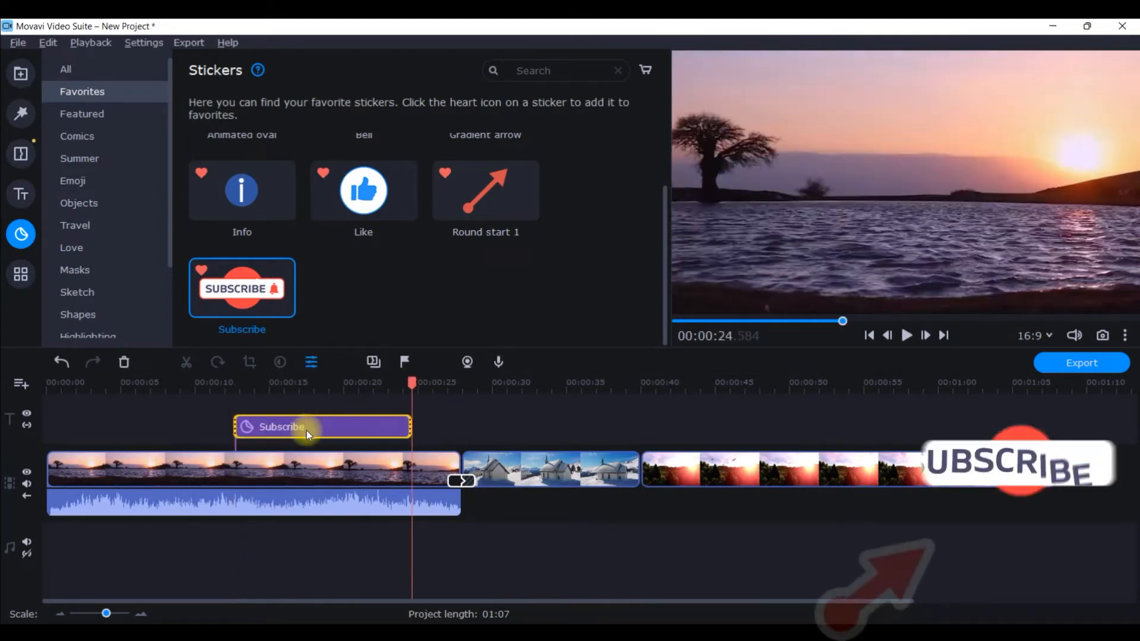
left_click(306, 430)
left_click_drag(305, 380, 231, 398)
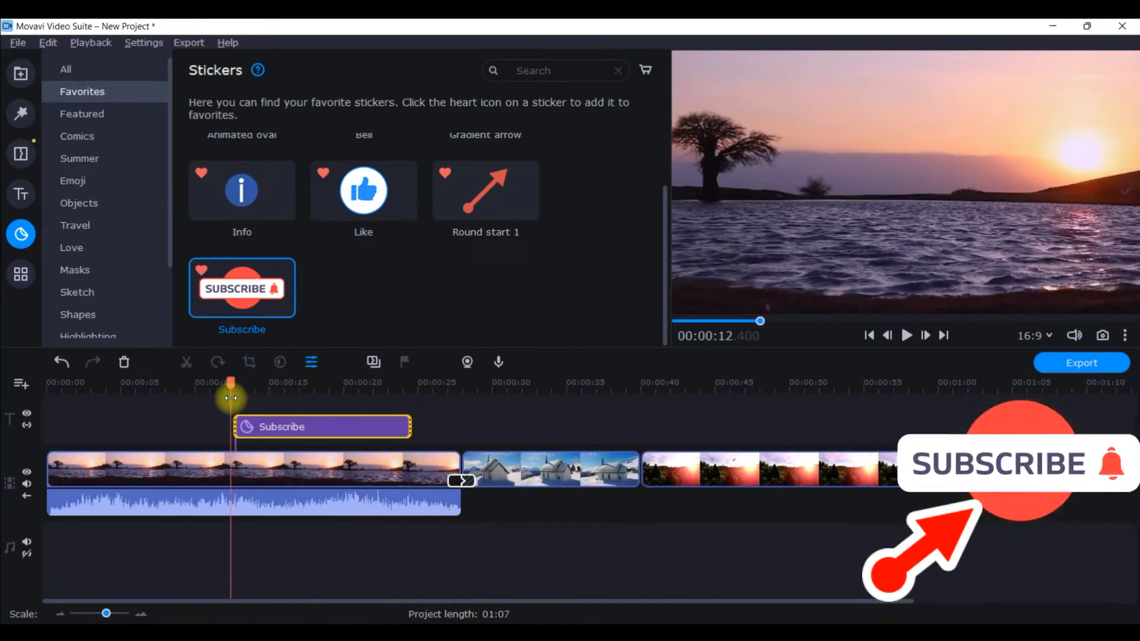
Step: Open the additional tools, look through the Video Editing tools, and expand the Video Editing category to list them
left_click(25, 279)
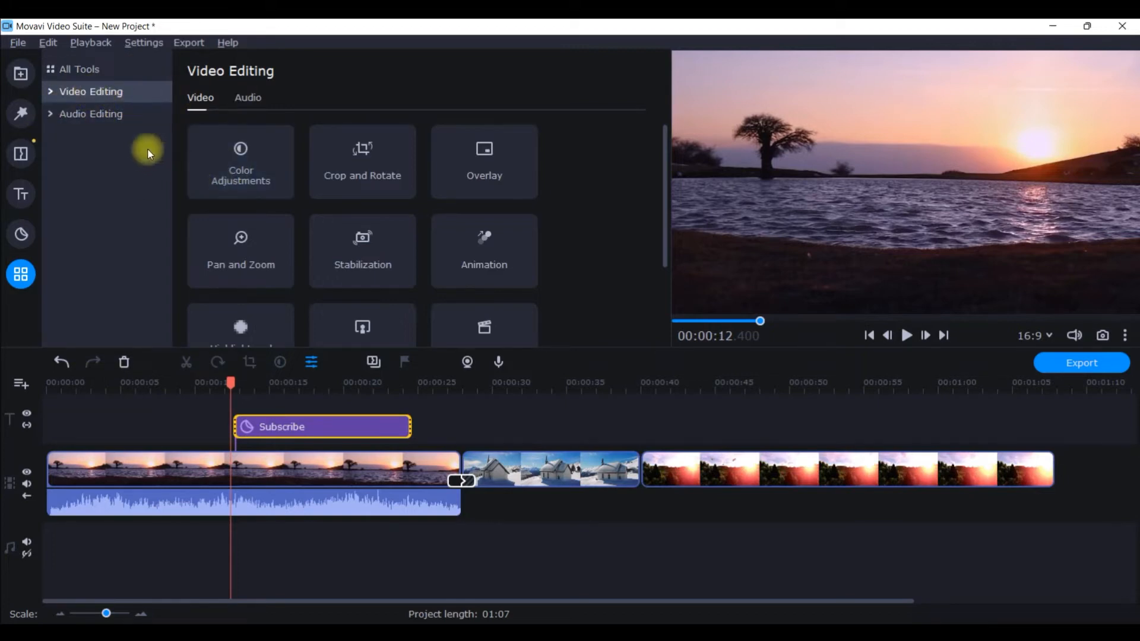
scroll(247, 168, "down", 3)
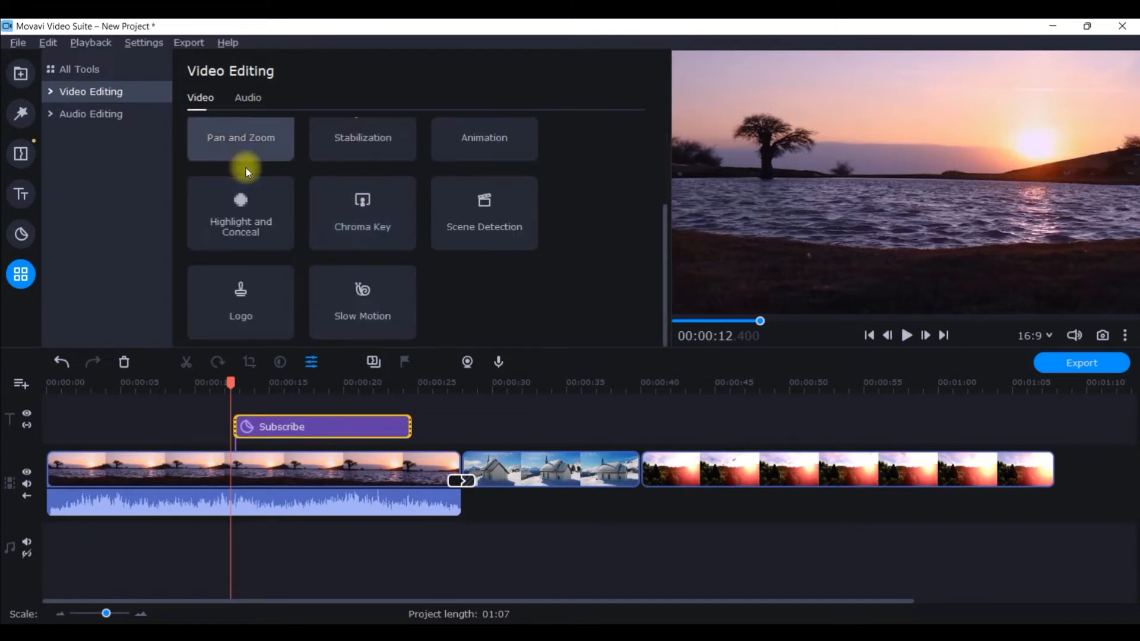
scroll(176, 172, "up", 3)
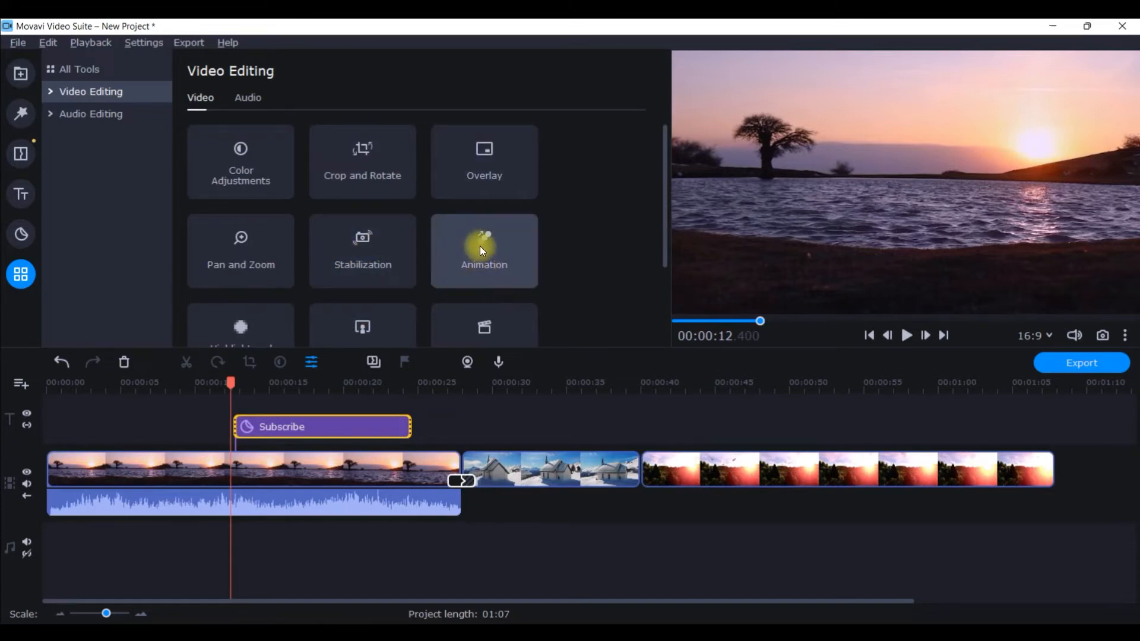
left_click(48, 90)
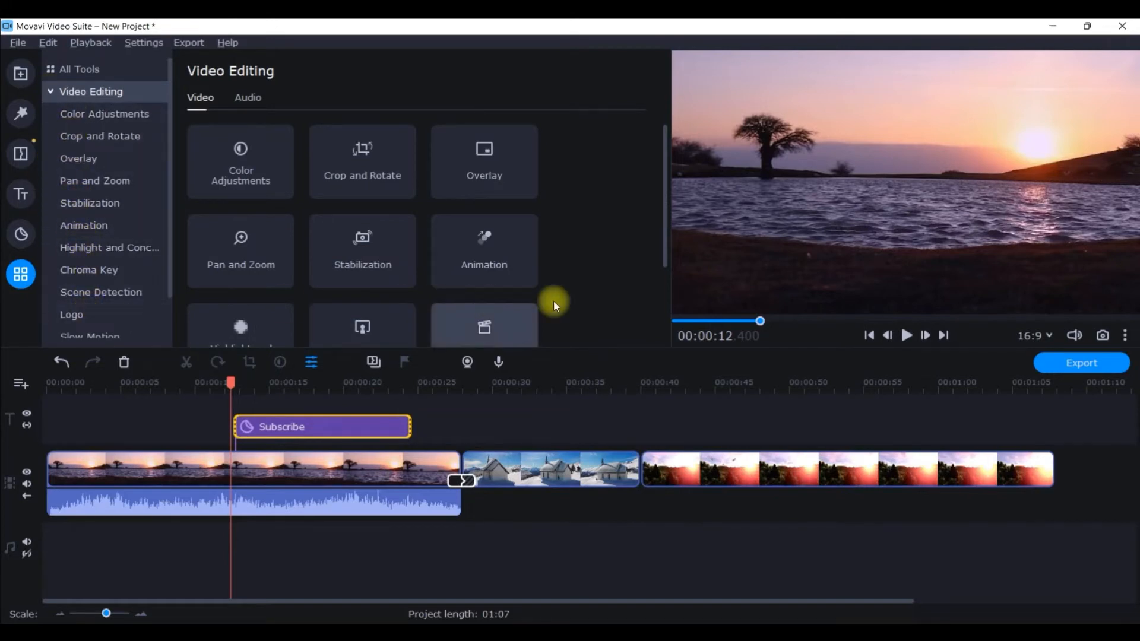
Step: Open the Animation tool and look through the Easy presets from Rightward down to the Vortex and Zoom in animations
left_click(508, 250)
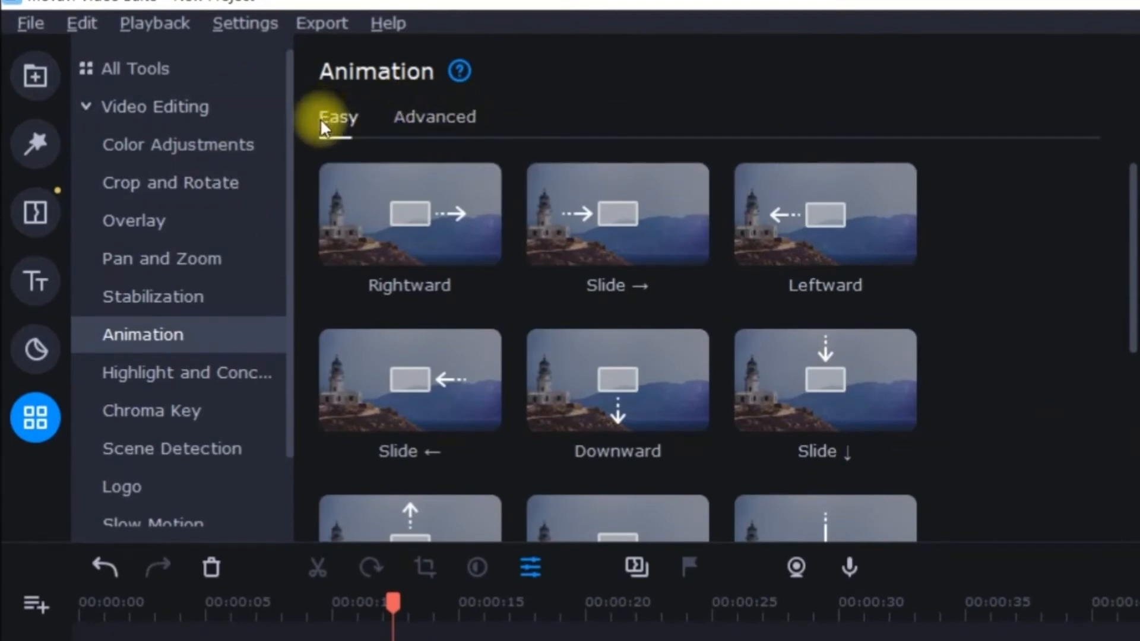
scroll(558, 291, "down", 1)
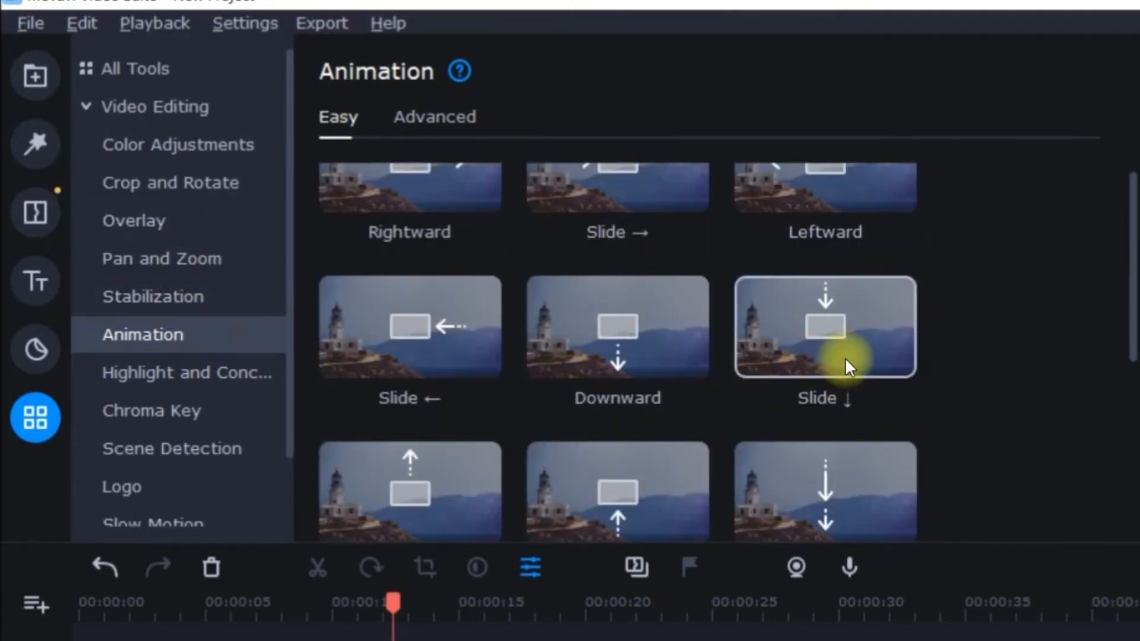
scroll(831, 361, "down", 3)
scroll(555, 333, "up", 4)
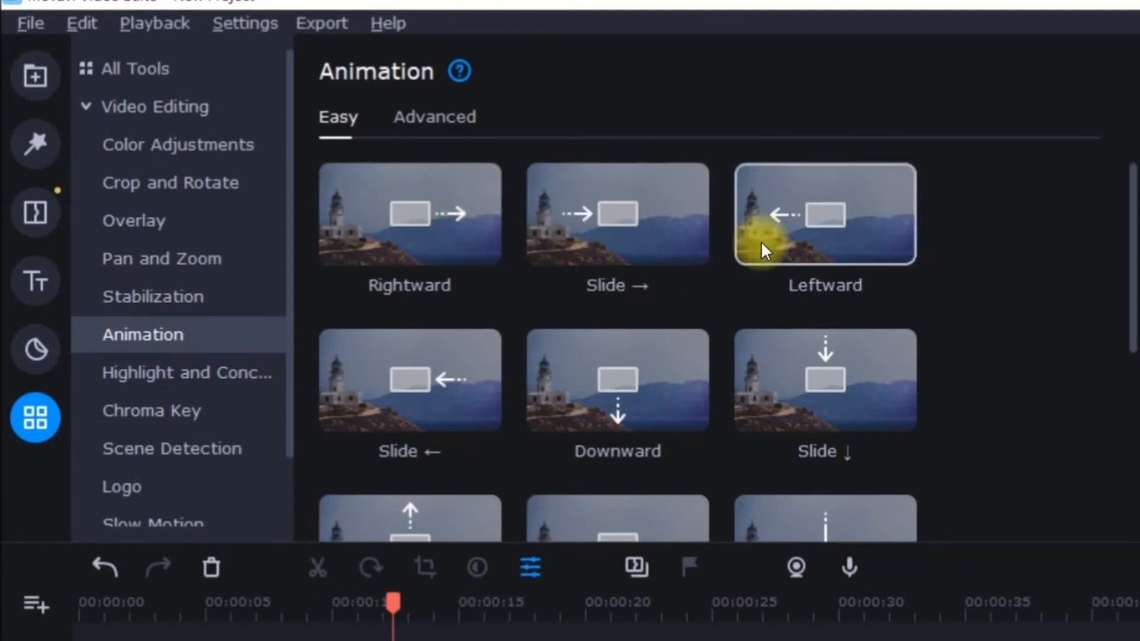
scroll(580, 336, "down", 2)
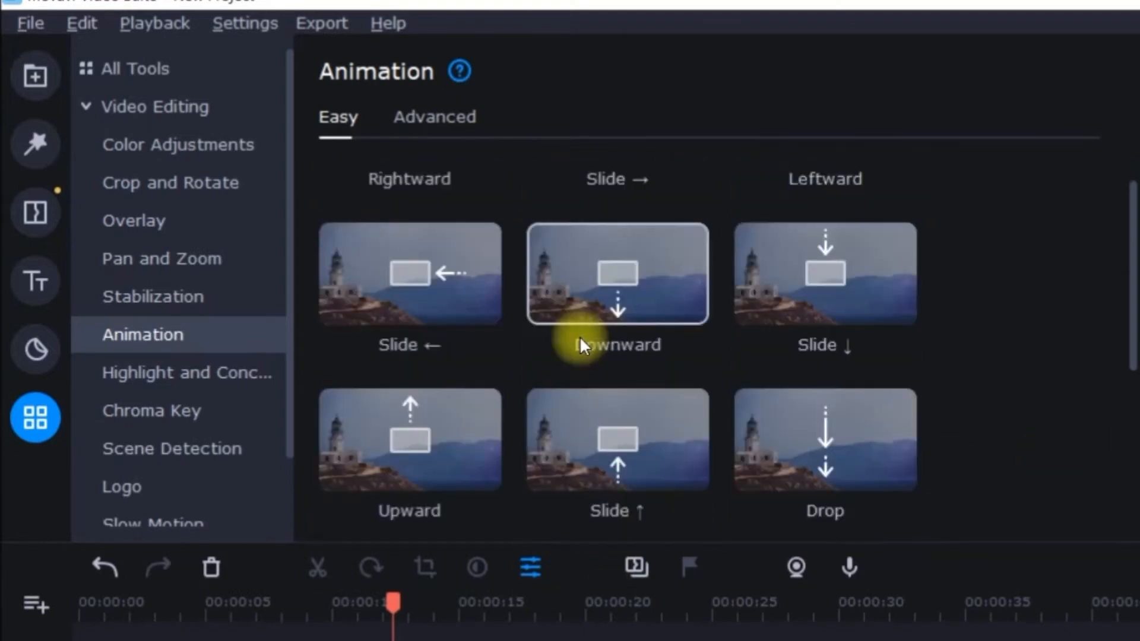
scroll(595, 340, "down", 6)
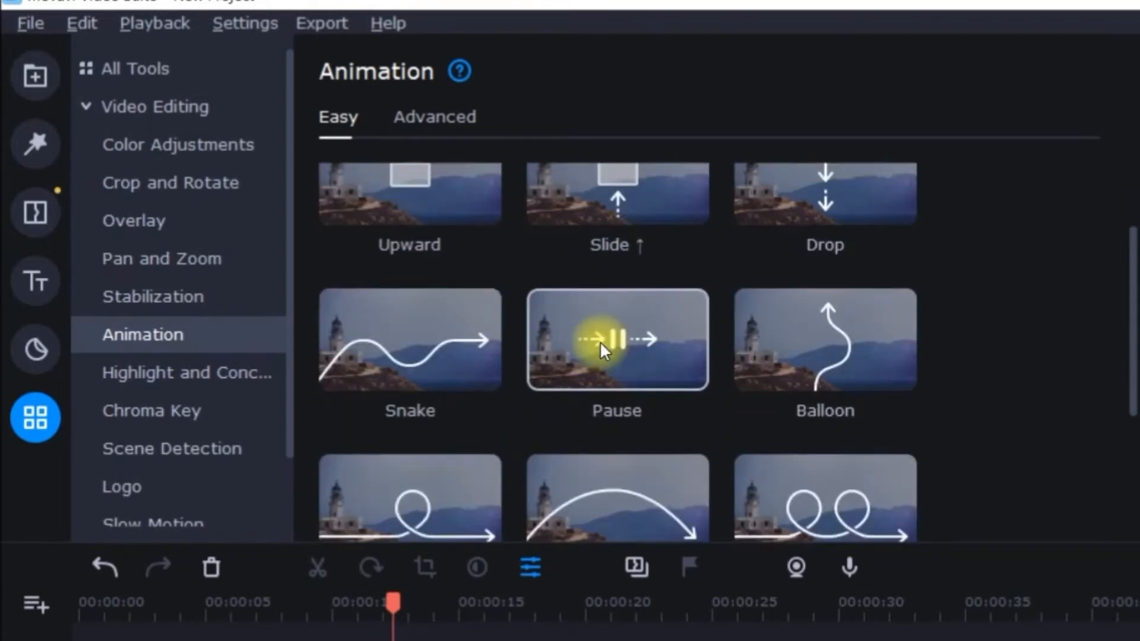
scroll(600, 341, "down", 3)
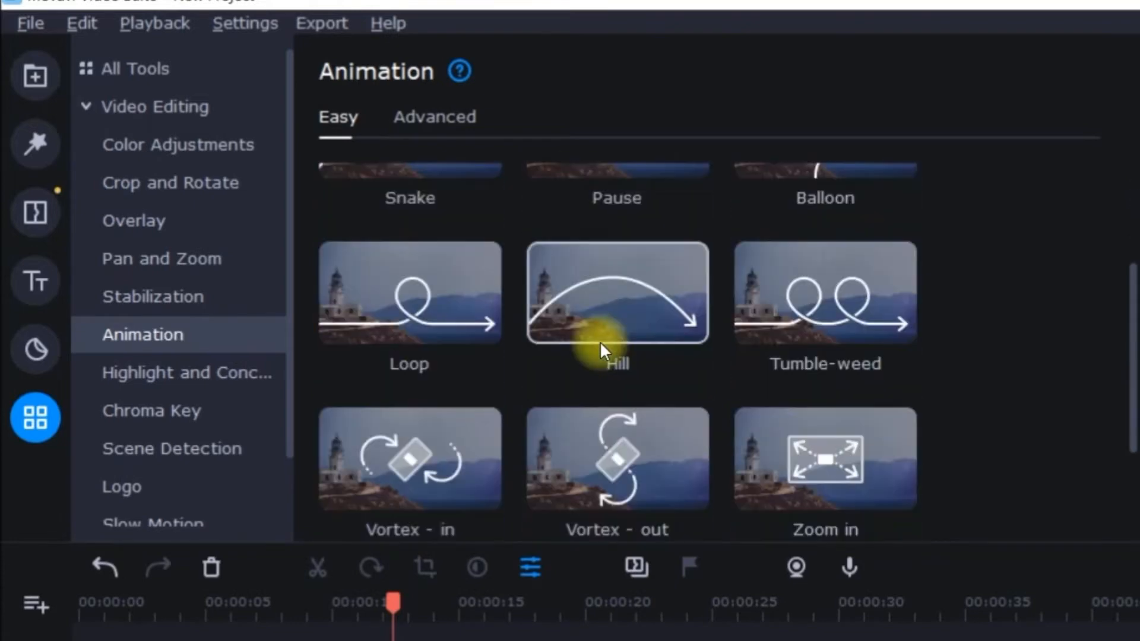
scroll(564, 355, "down", 1)
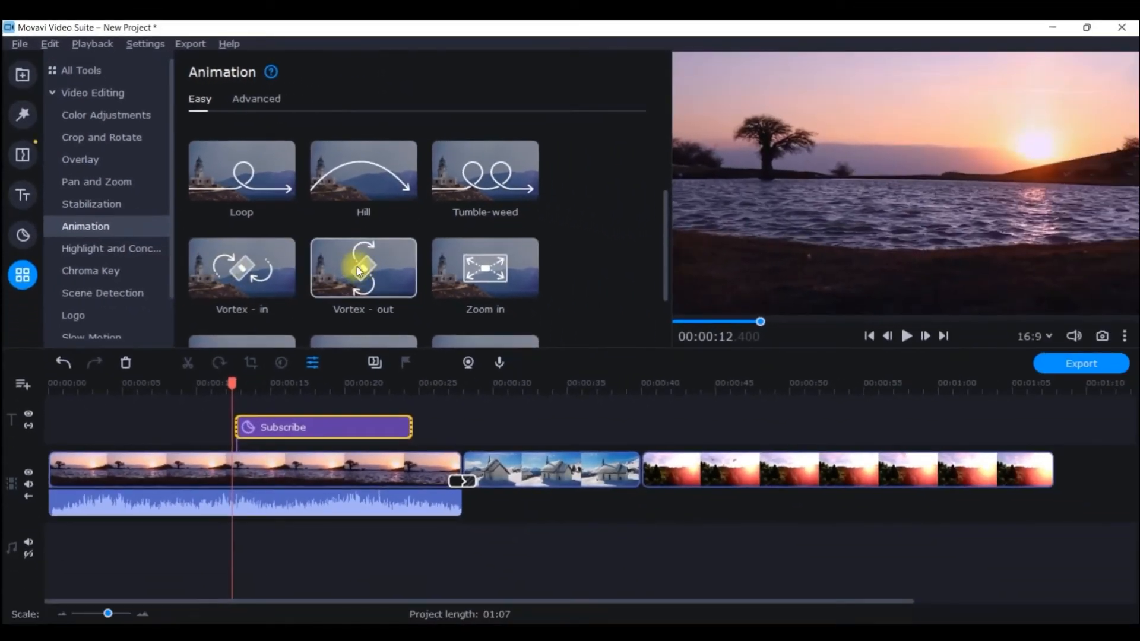
Step: Try the Vortex - in animation on the Subscribe sticker with a short playback, and remove all of its keyframes
left_click_drag(258, 266, 219, 386)
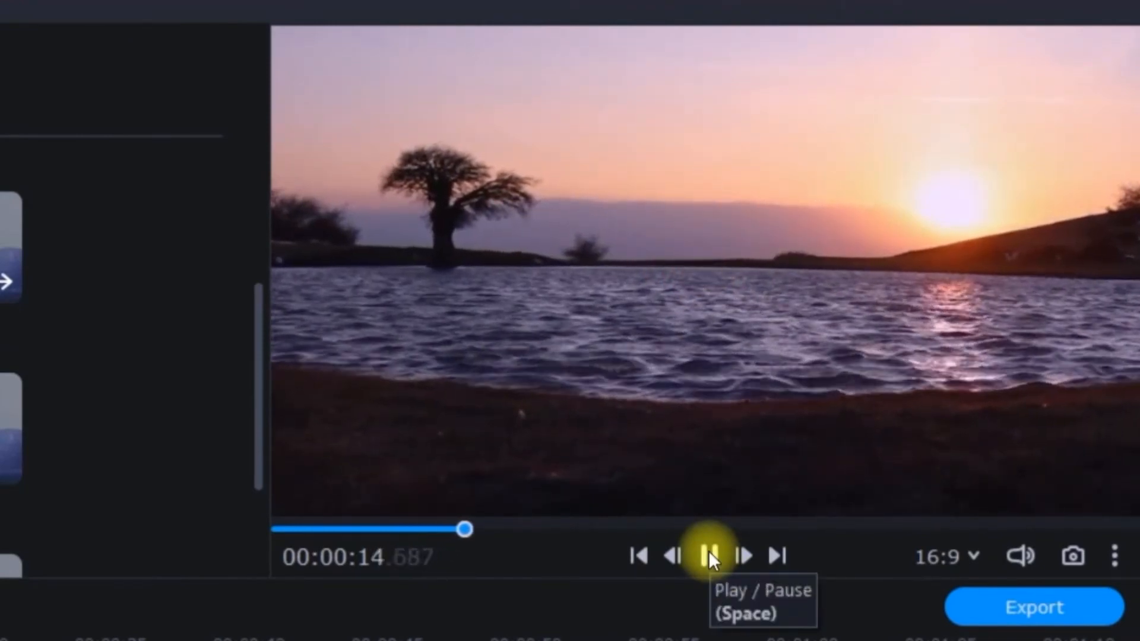
left_click(710, 556)
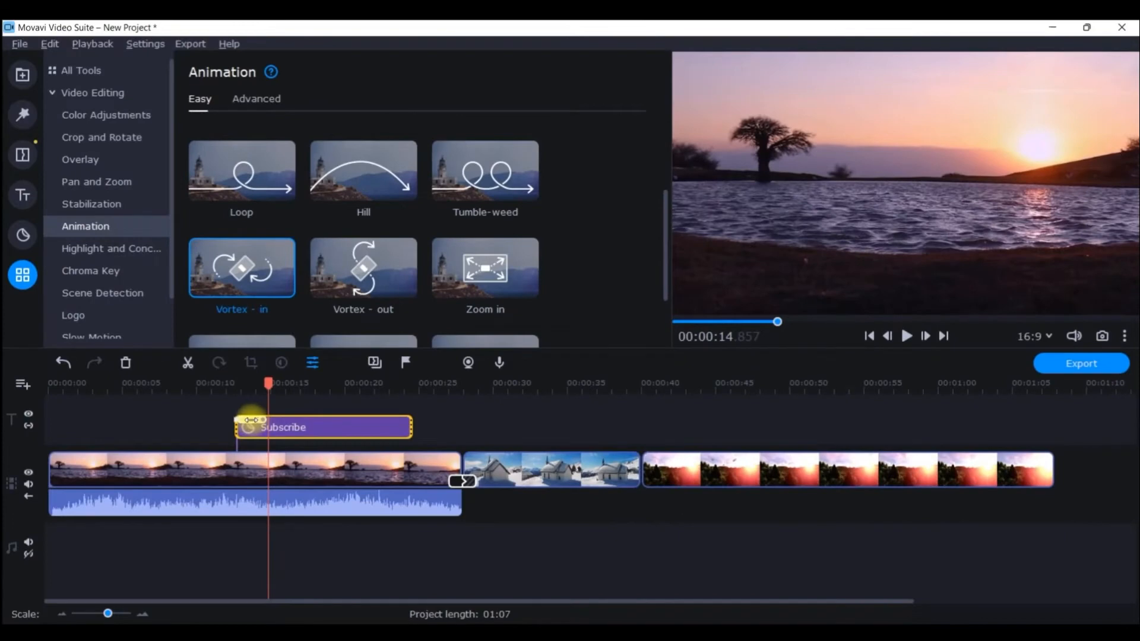
right_click(248, 420)
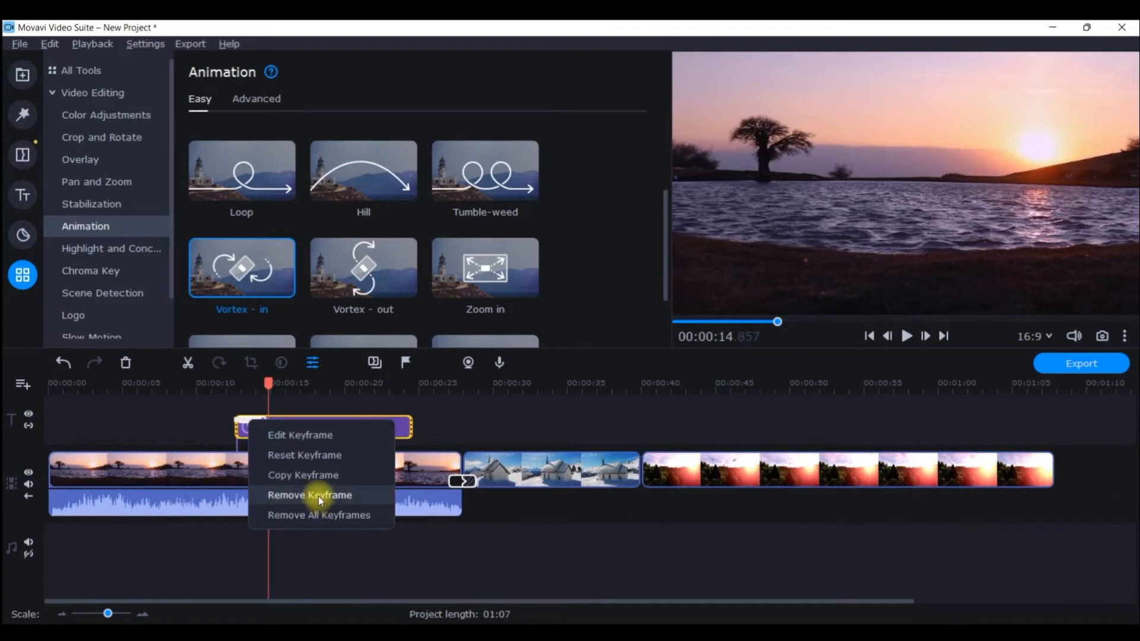
left_click(326, 514)
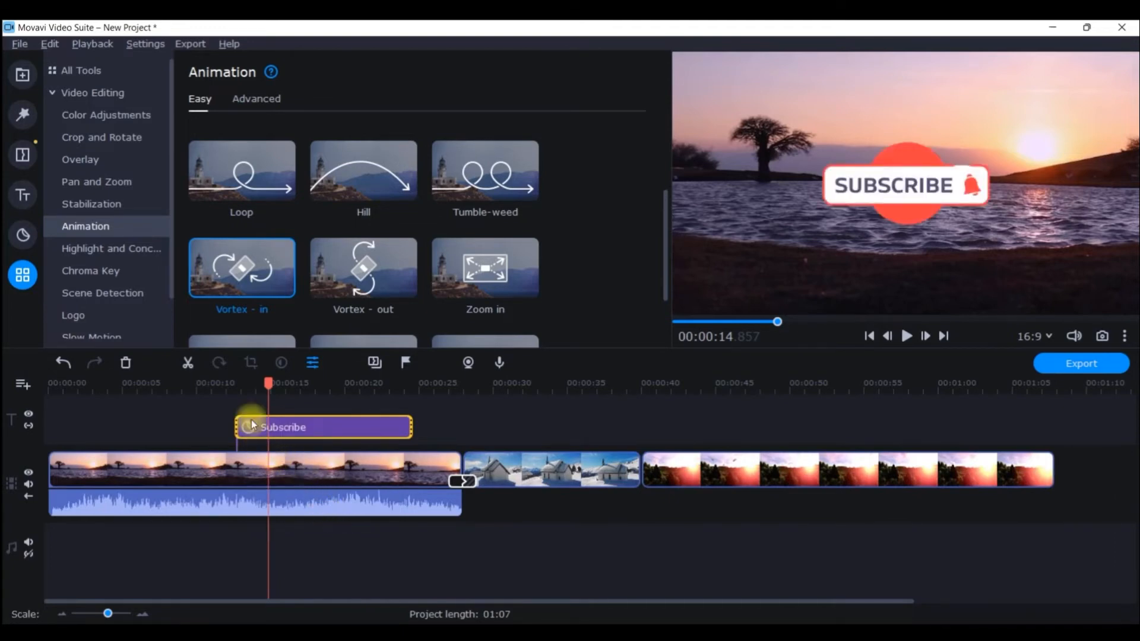
Step: Place the playhead at 00:00:12.600 and apply the Zoom in animation to the start of the Subscribe sticker
left_click_drag(267, 383, 235, 392)
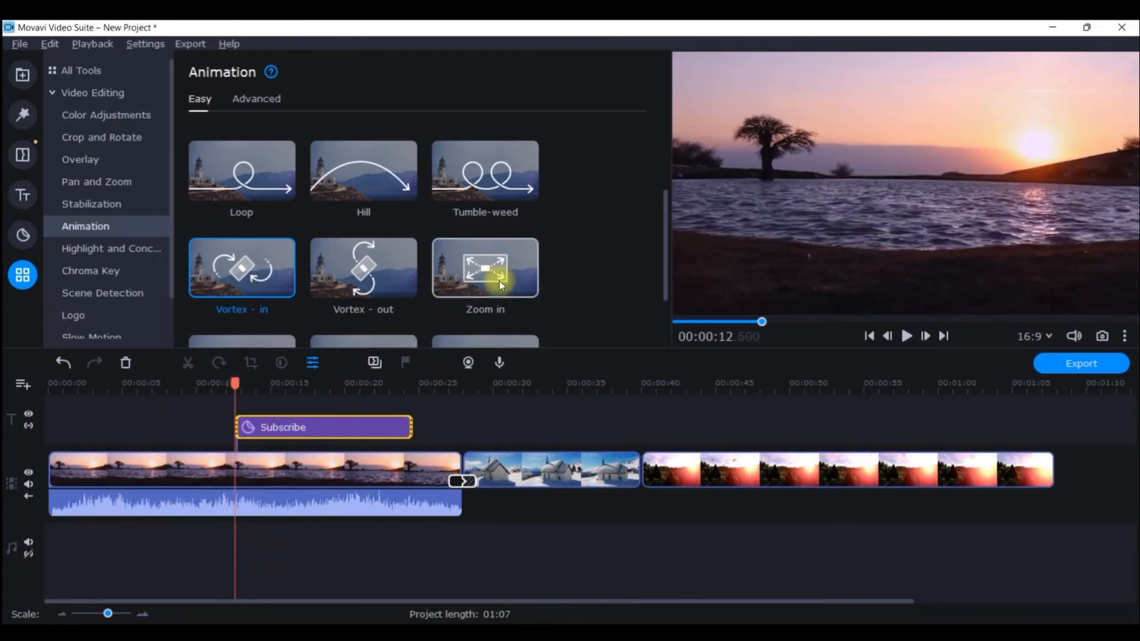
scroll(482, 272, "down", 1)
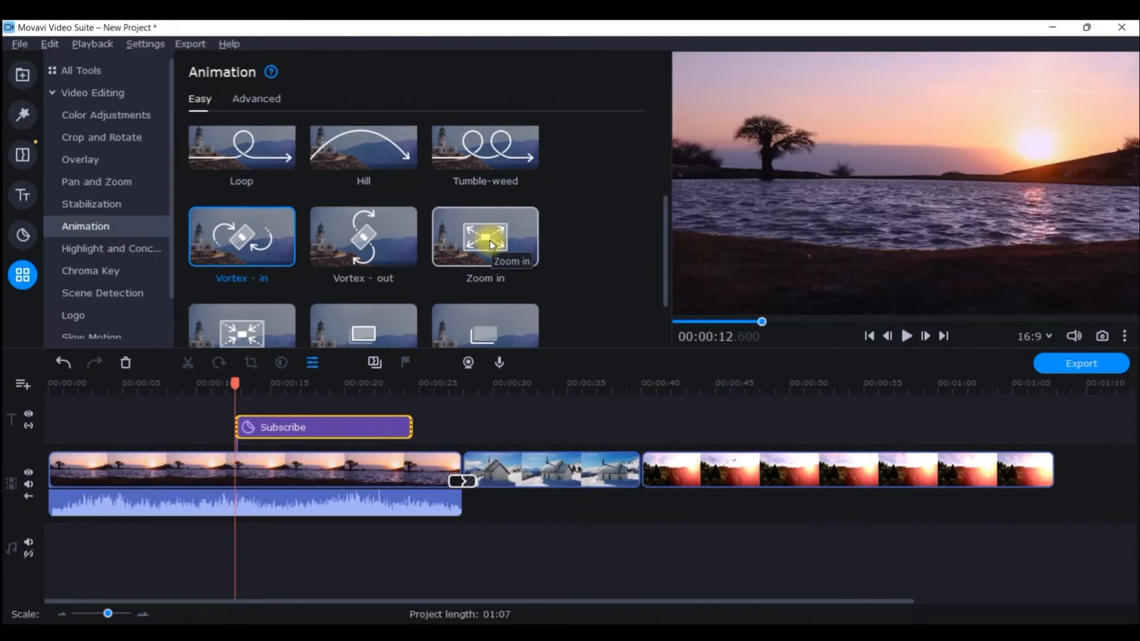
left_click_drag(490, 241, 238, 421)
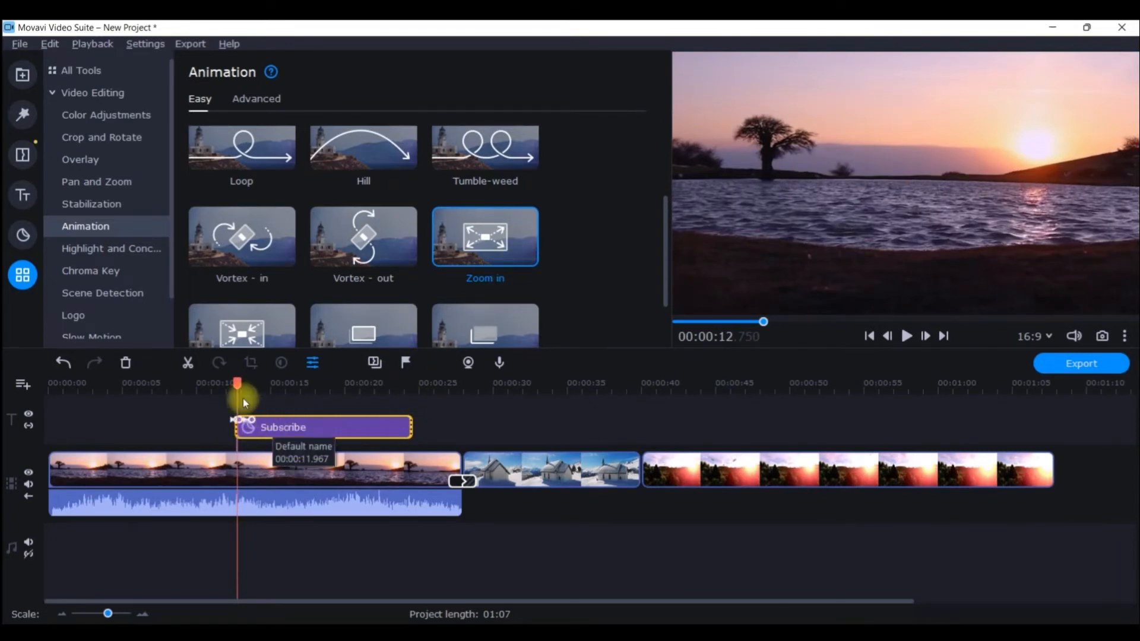
Step: Preview the sticker animation from 00:00:11.650 in an unpinned, maximised player, and close that player window
left_click_drag(224, 383, 221, 390)
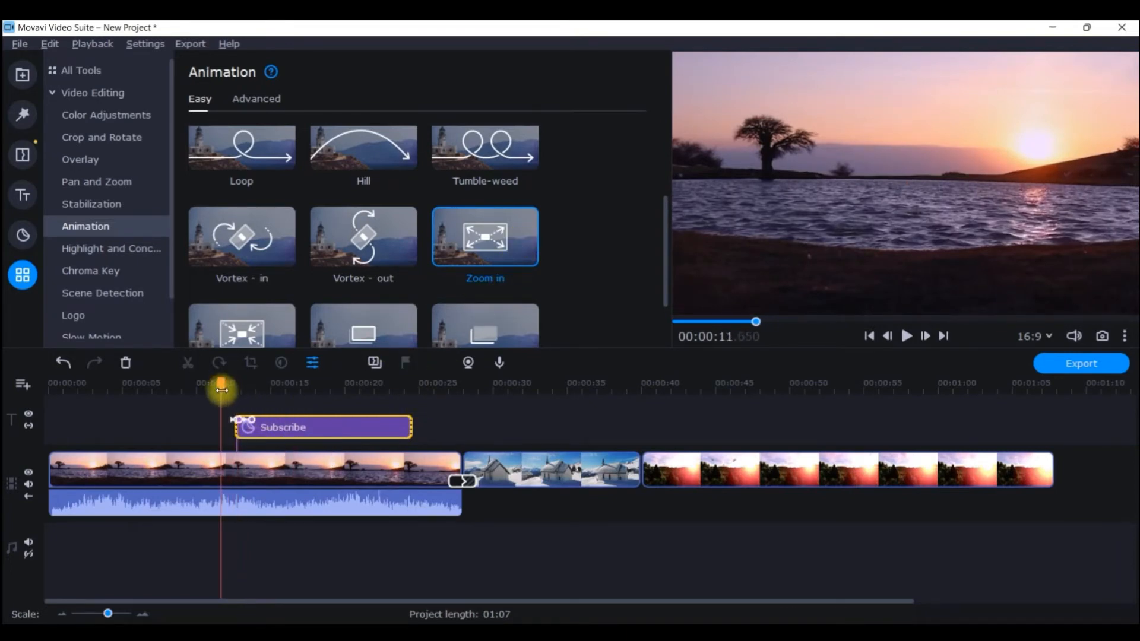
left_click(1125, 336)
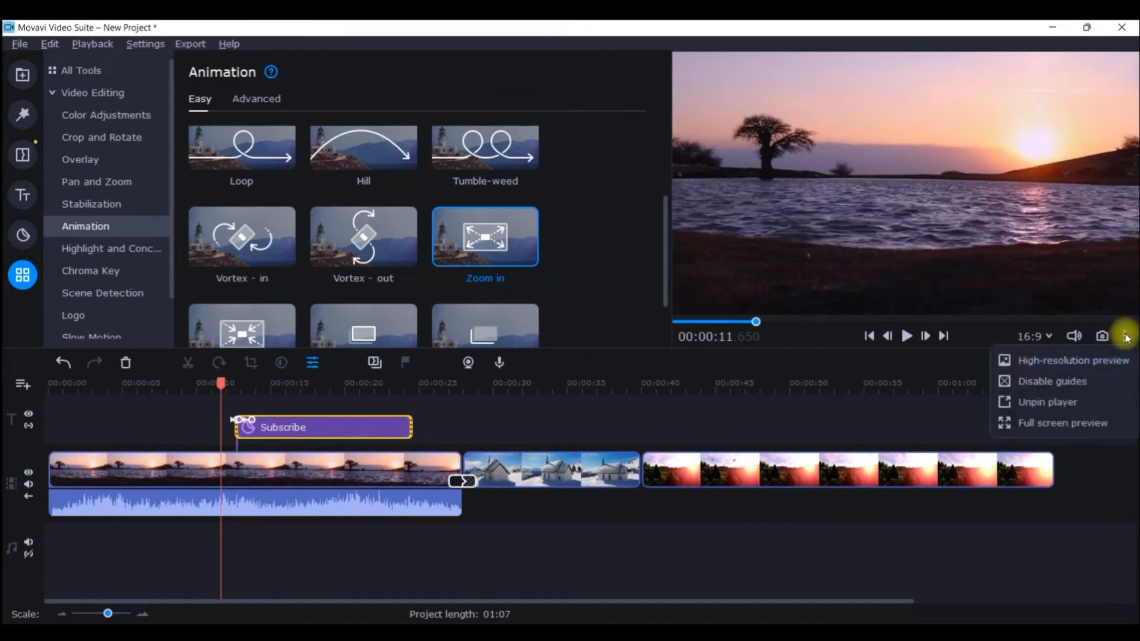
left_click(1072, 403)
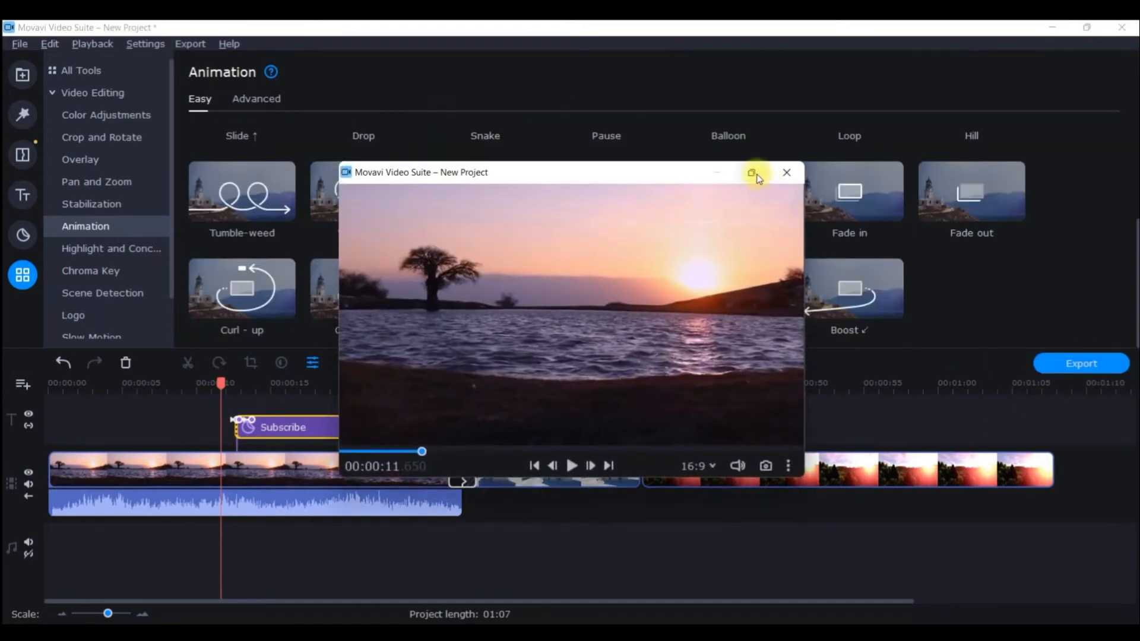
left_click(751, 172)
left_click(571, 611)
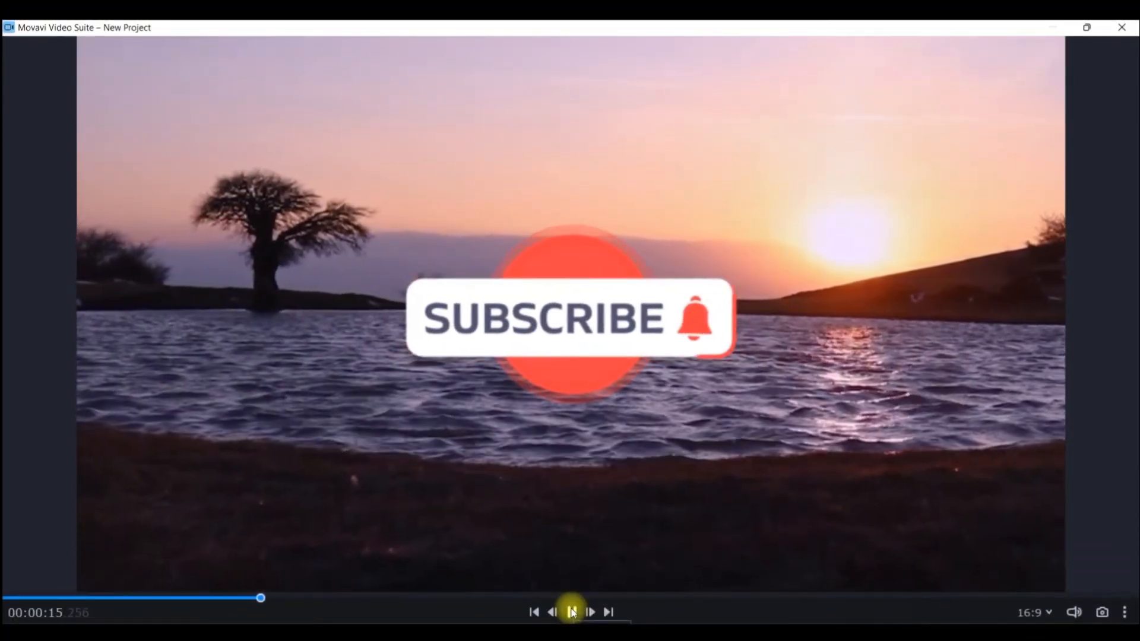
left_click(572, 612)
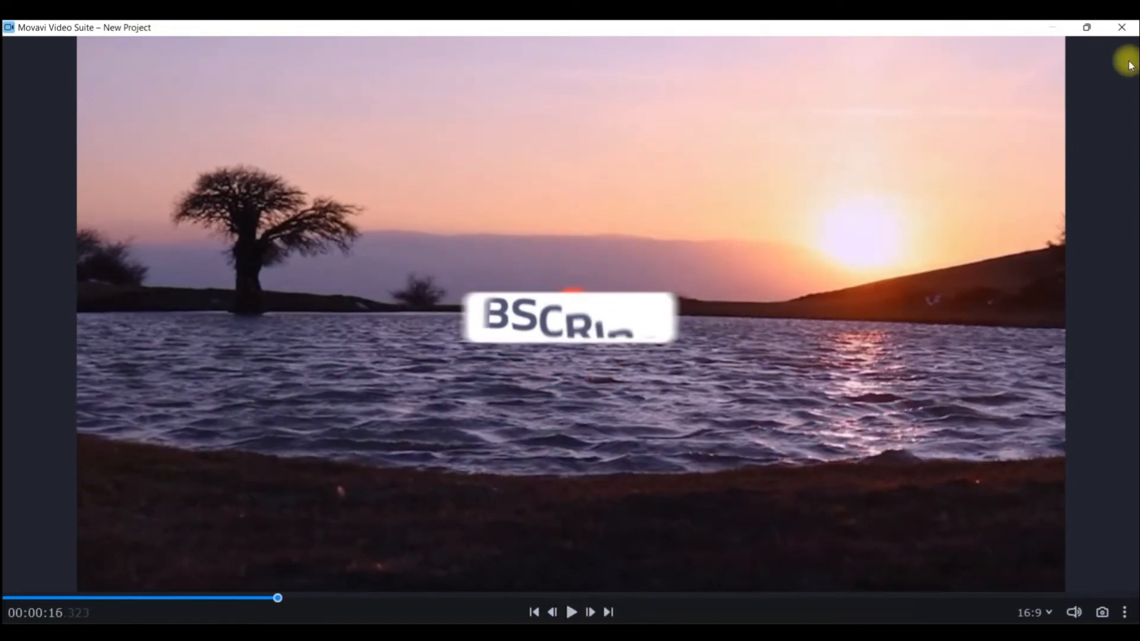
left_click(1126, 28)
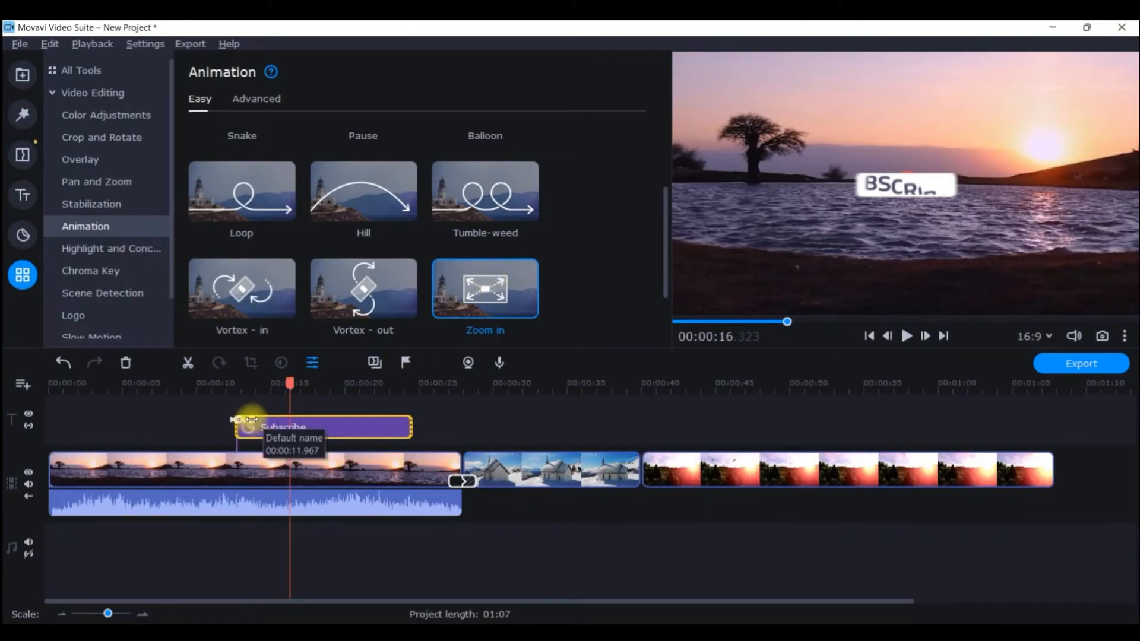
Step: Edit the sticker's animation keyframe at 00:00:13.750, trying 59% opacity and restoring it to 100%
left_click(252, 420)
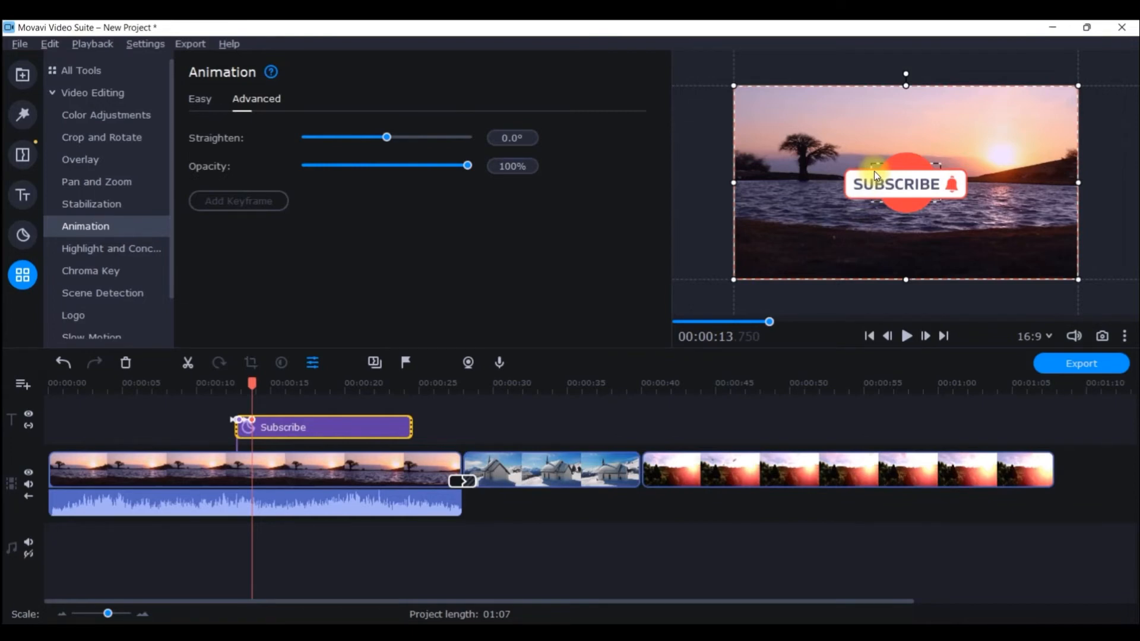
right_click(252, 420)
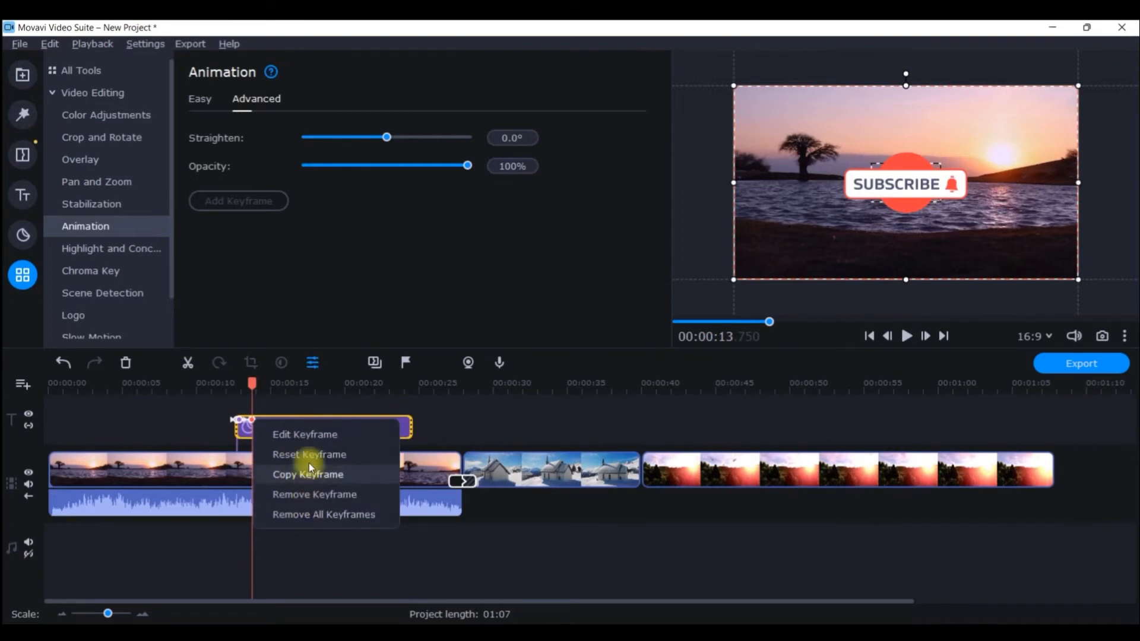
left_click(306, 433)
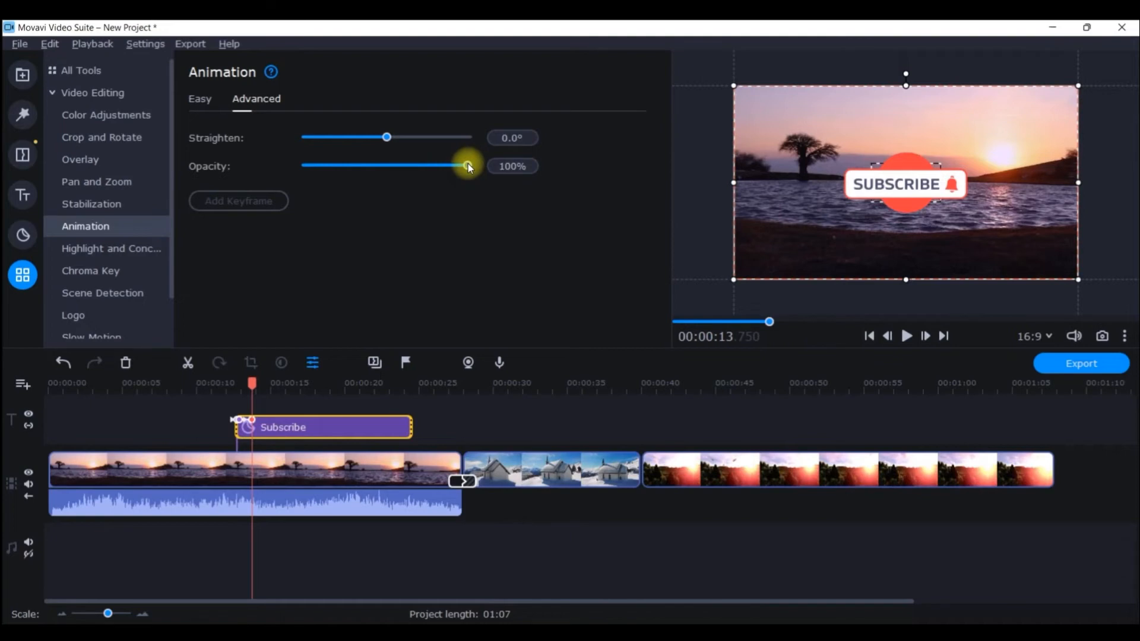
left_click_drag(468, 167, 386, 161)
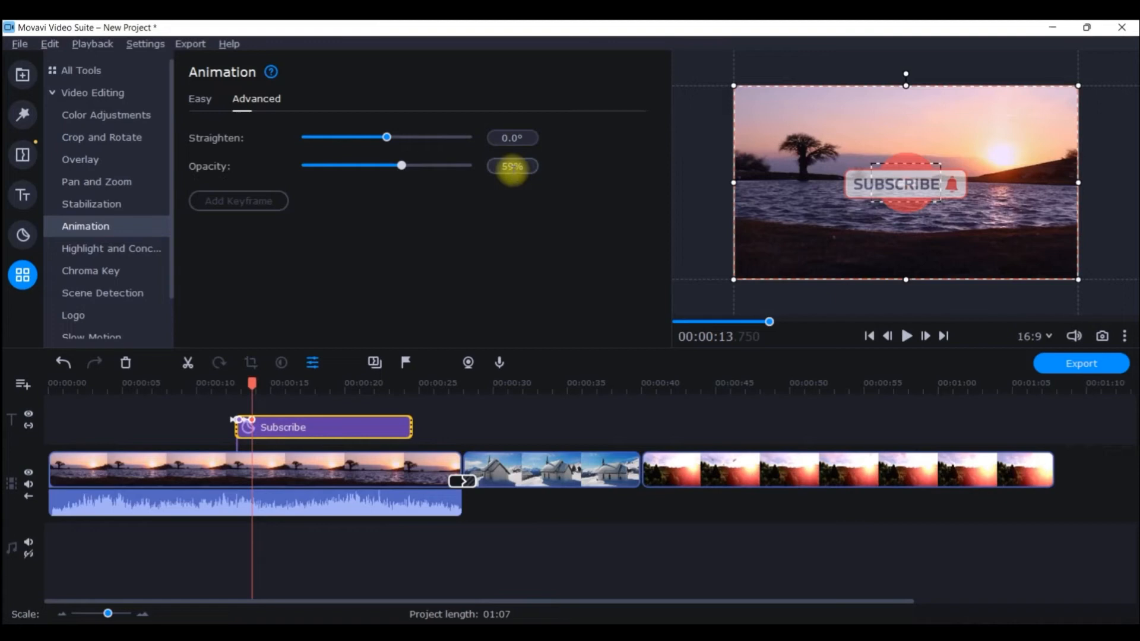
left_click_drag(402, 167, 510, 186)
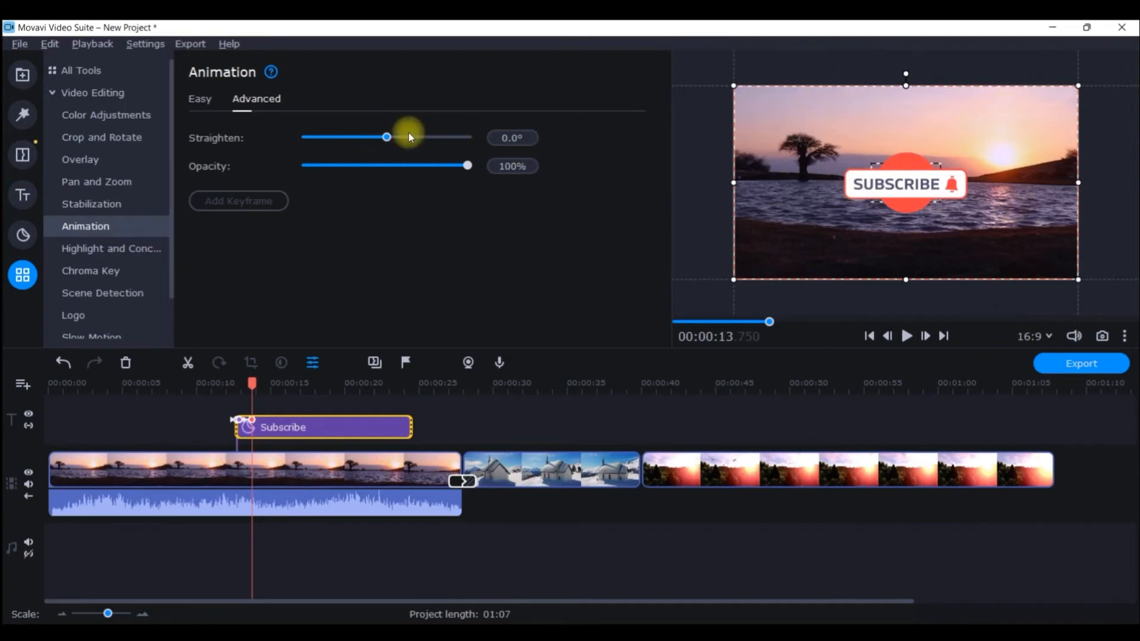
Step: Inspect the sticker's animation keyframes at 00:00:12.900 and 00:00:13.750 to compare its start and end frames
left_click(211, 106)
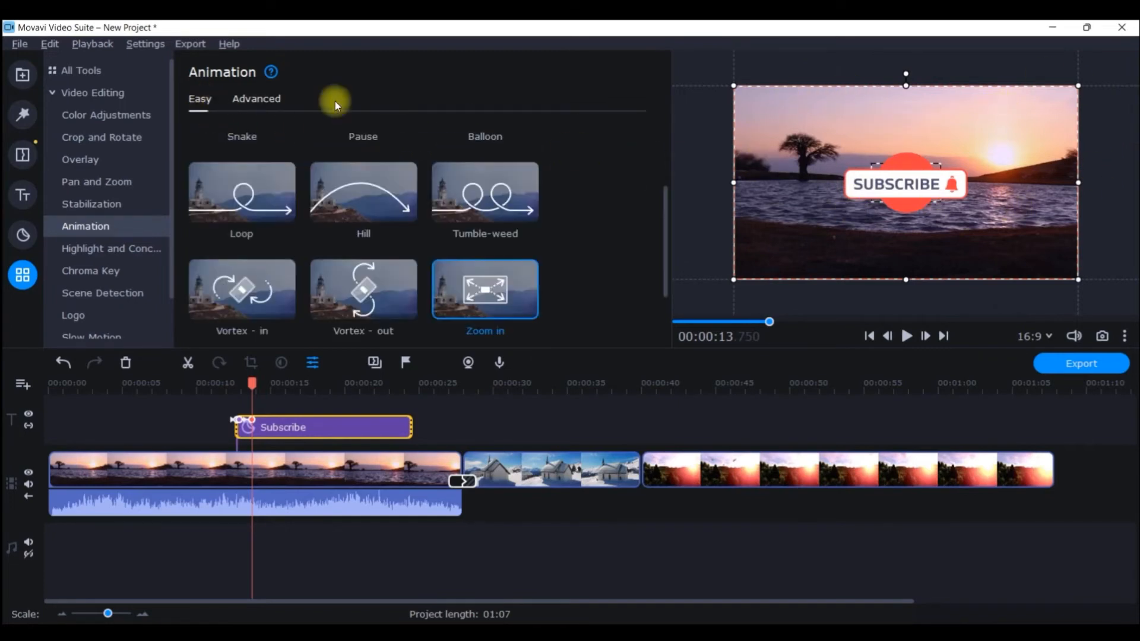
left_click(238, 419)
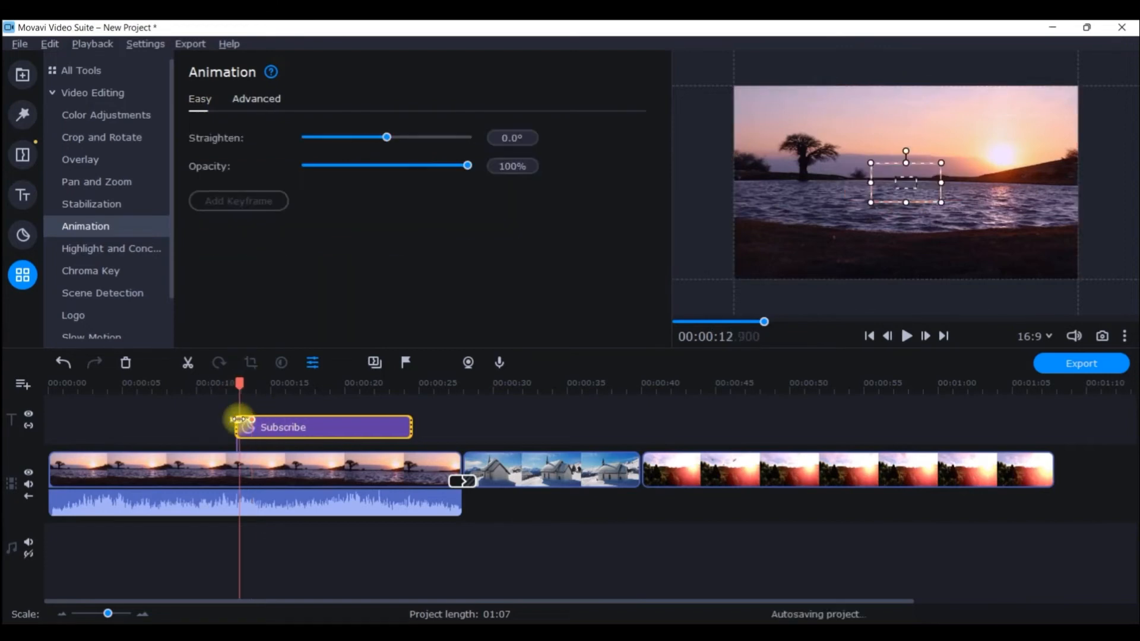
left_click(252, 420)
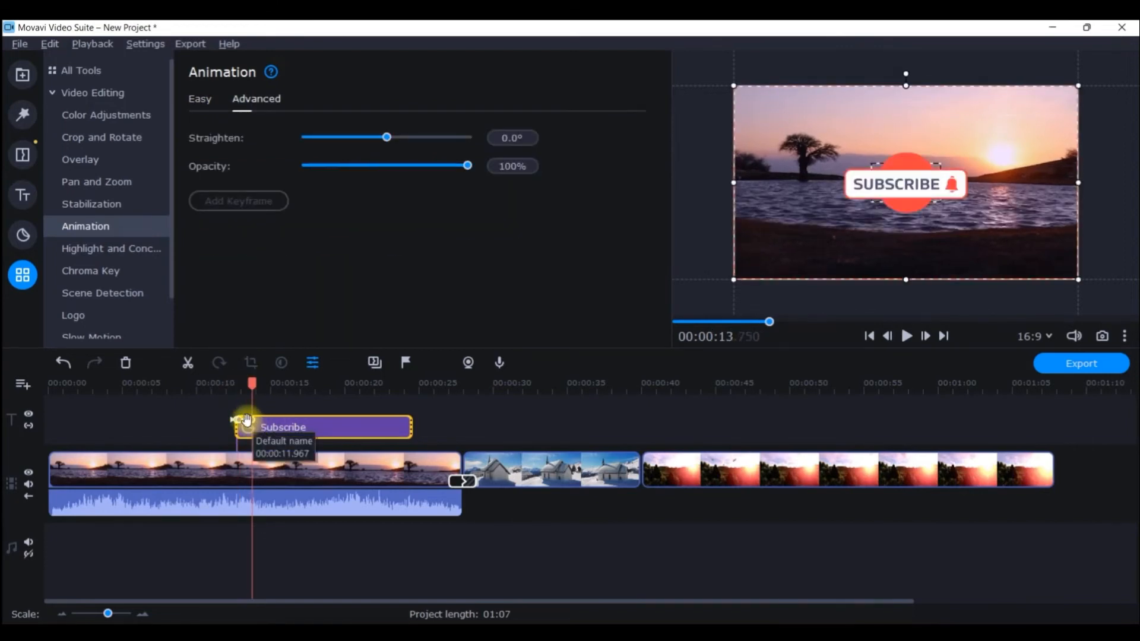
Step: Remove all keyframes from the Subscribe sticker and return to the Easy animation presets, down to Zoom out and Fade in
right_click(248, 422)
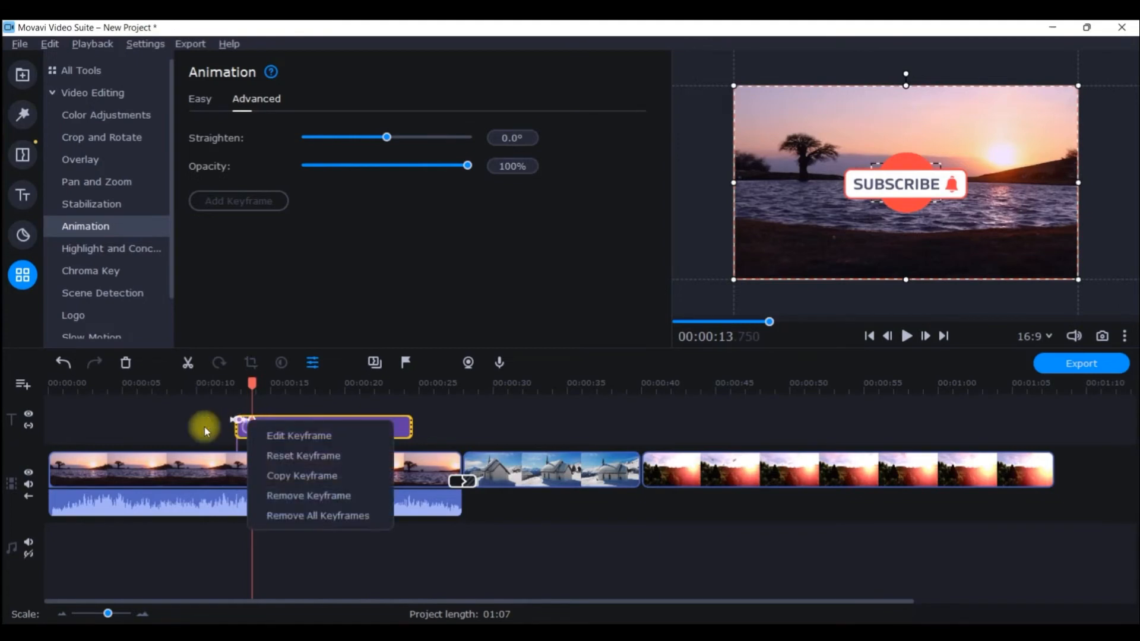
left_click(319, 514)
left_click(220, 100)
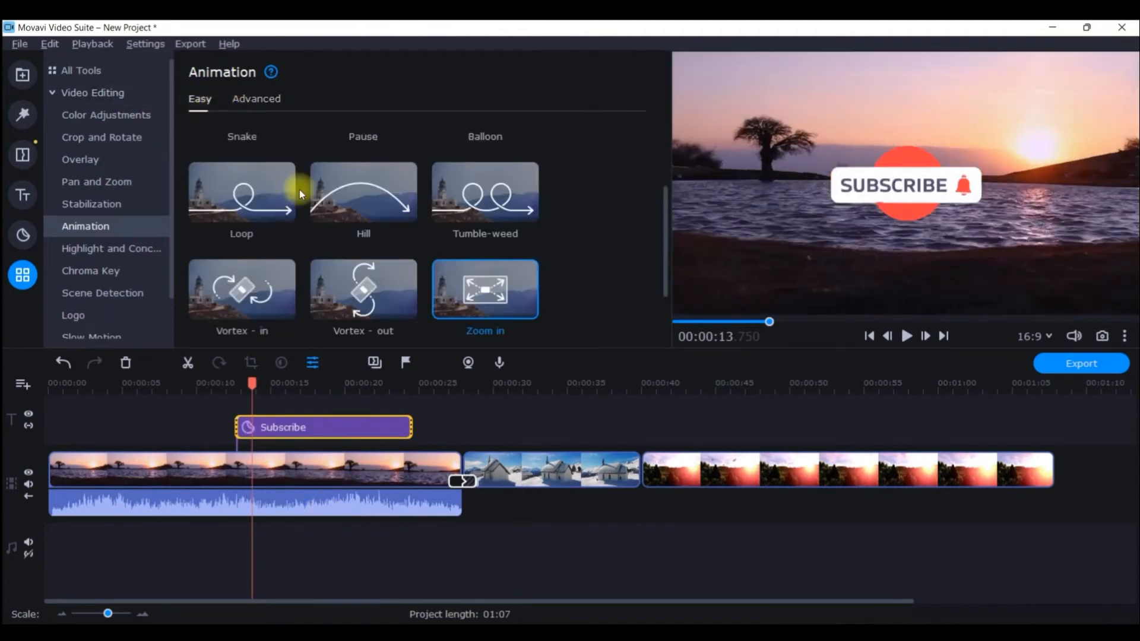
scroll(368, 219, "down", 3)
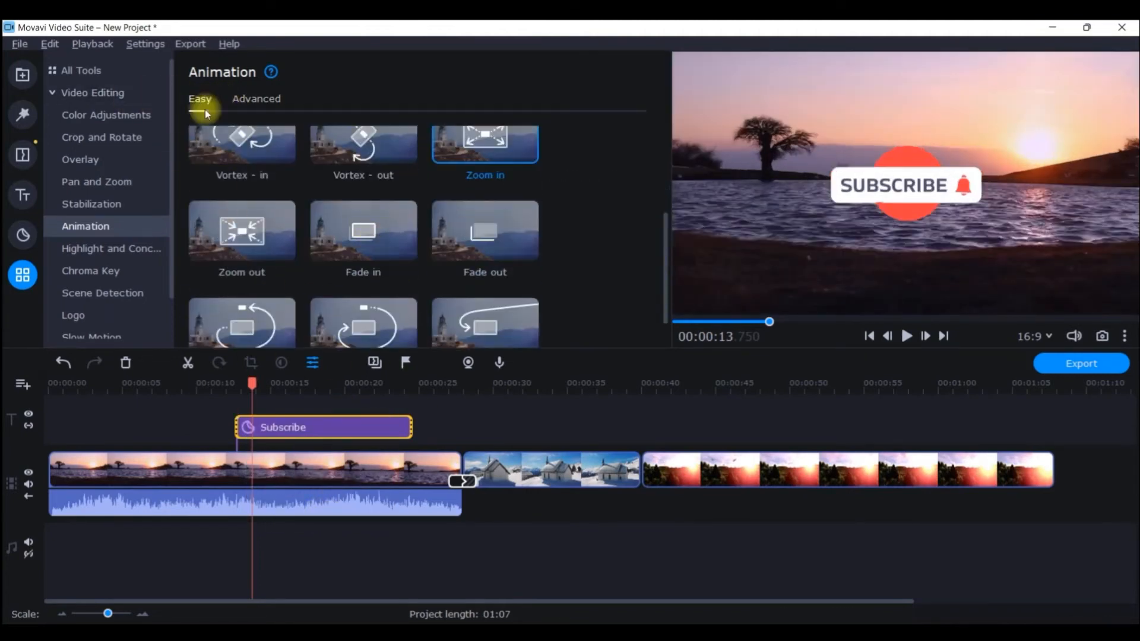
Step: Apply the Curl - down animation preset to the Subscribe sticker near its end, at about 00:00:23
scroll(343, 239, "down", 2)
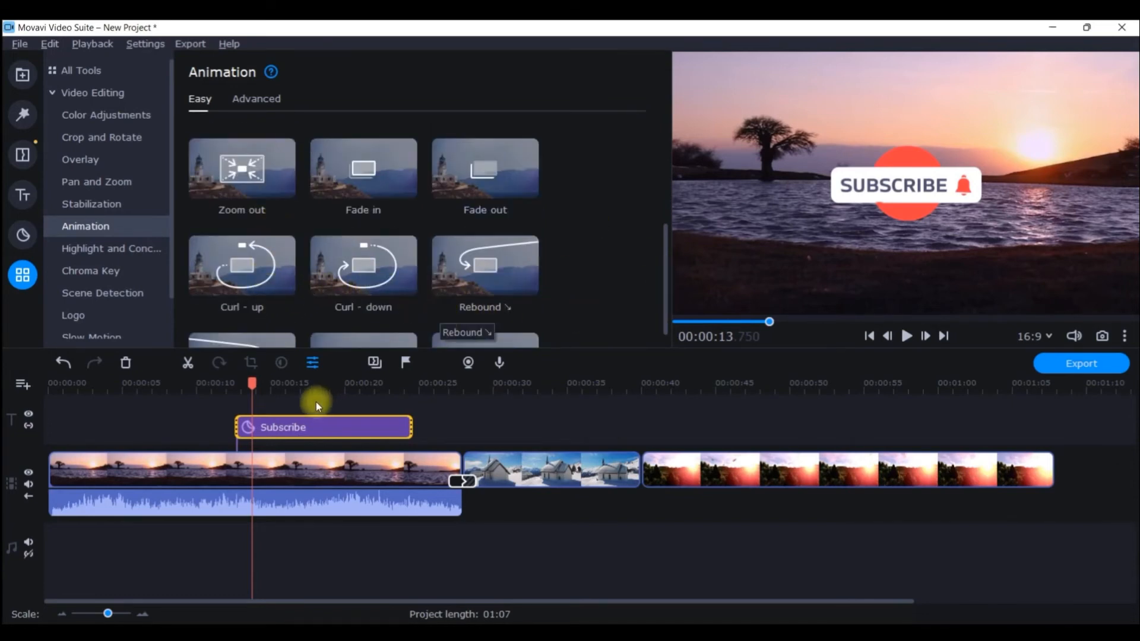
left_click_drag(252, 384, 389, 384)
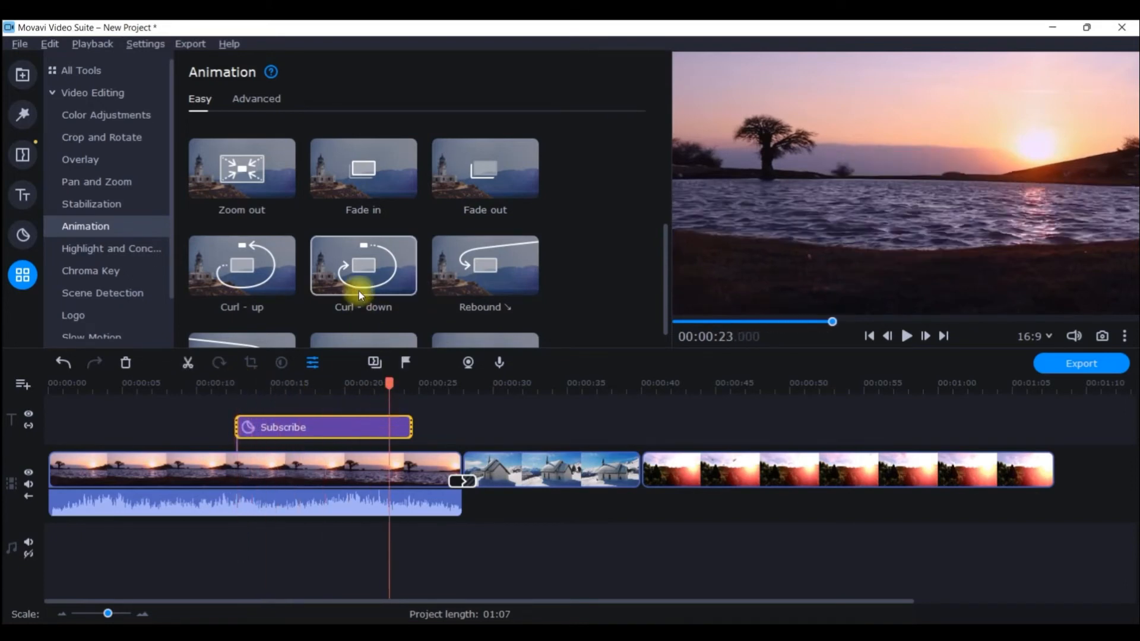
left_click_drag(358, 267, 393, 419)
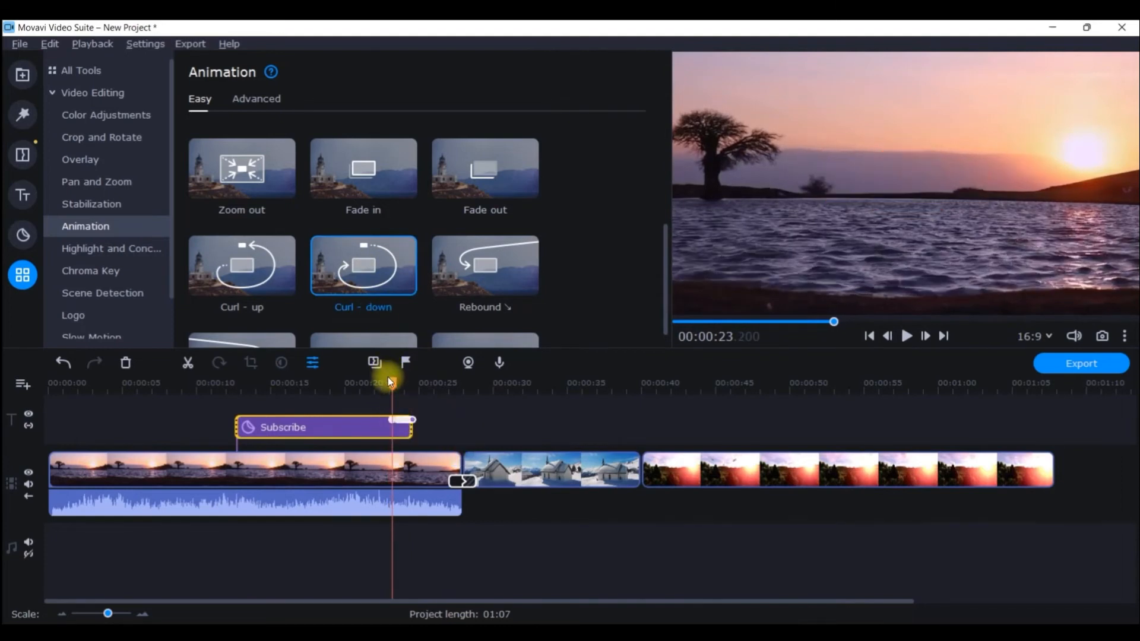
Step: Preview the Curl - down animation from 00:00:19.600 in an unpinned, maximised player, and leave that player view
left_click_drag(389, 380, 341, 383)
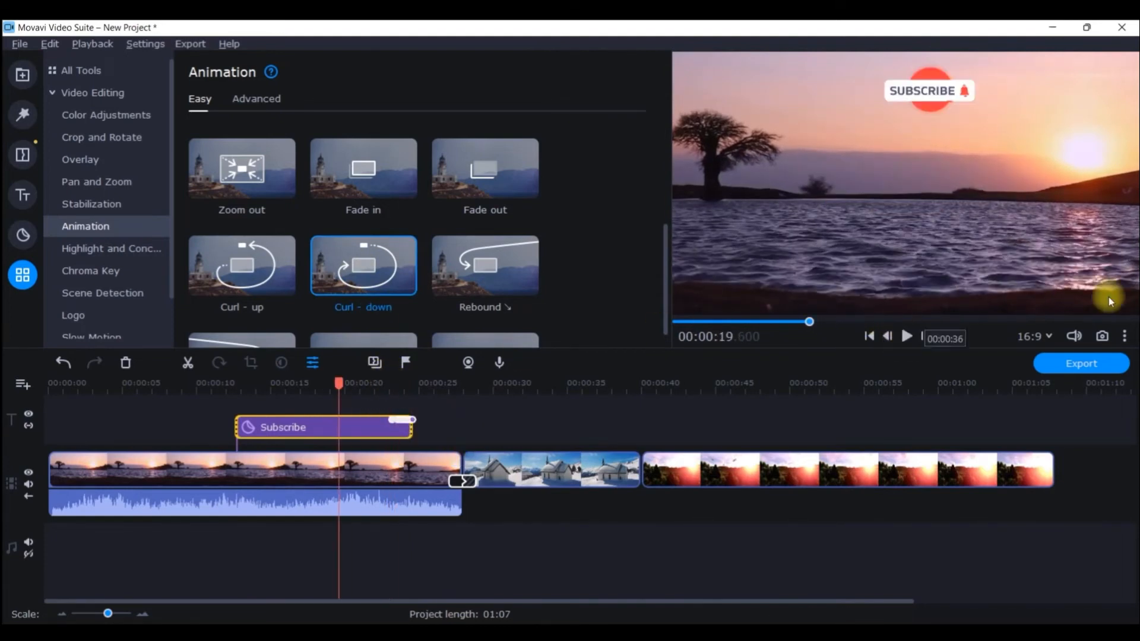
left_click(1124, 336)
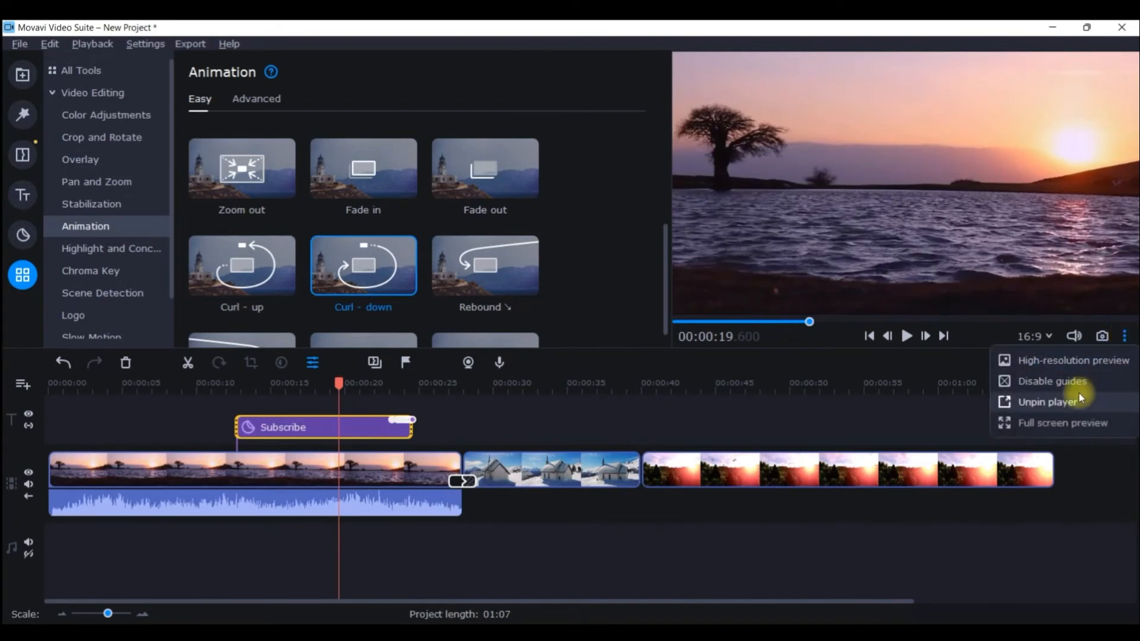
left_click(1079, 397)
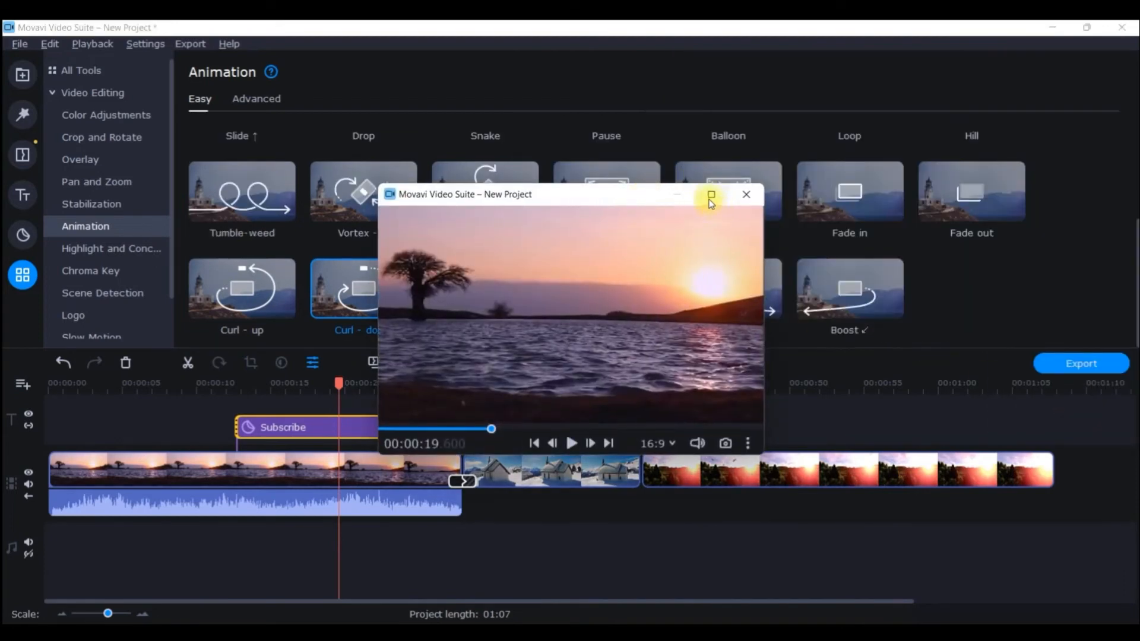
left_click(711, 195)
left_click(571, 612)
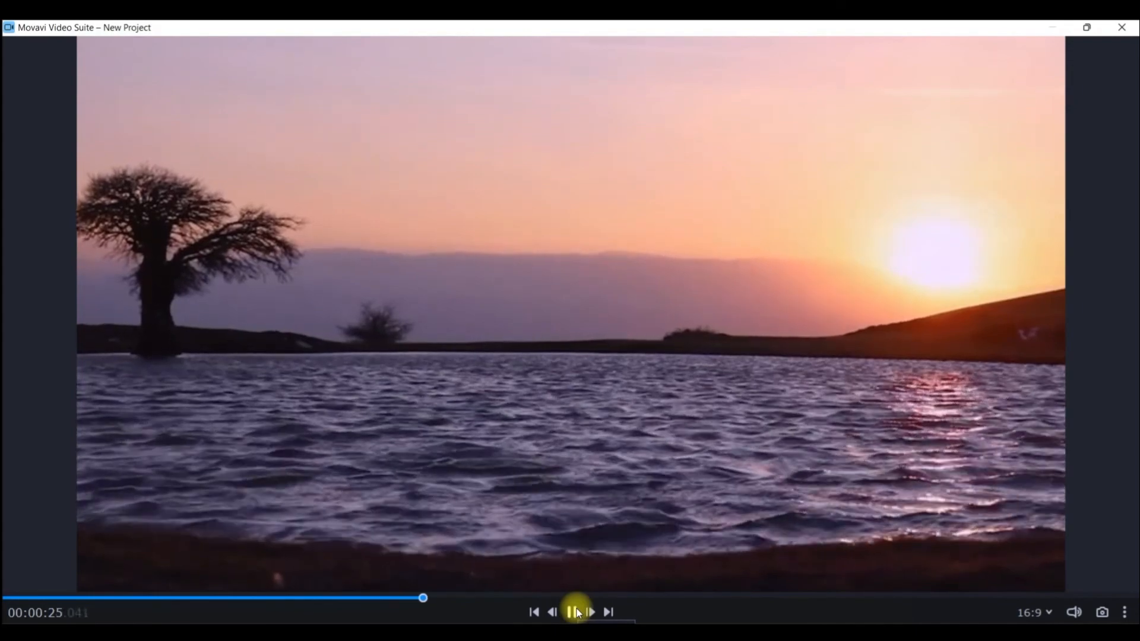
left_click(576, 613)
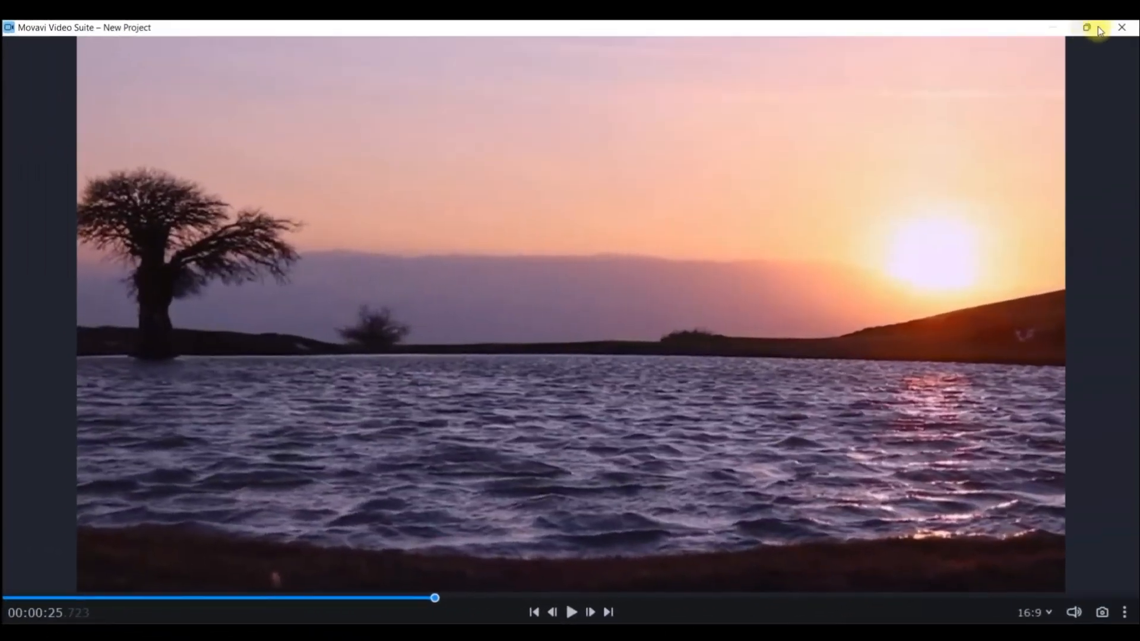
left_click(1087, 28)
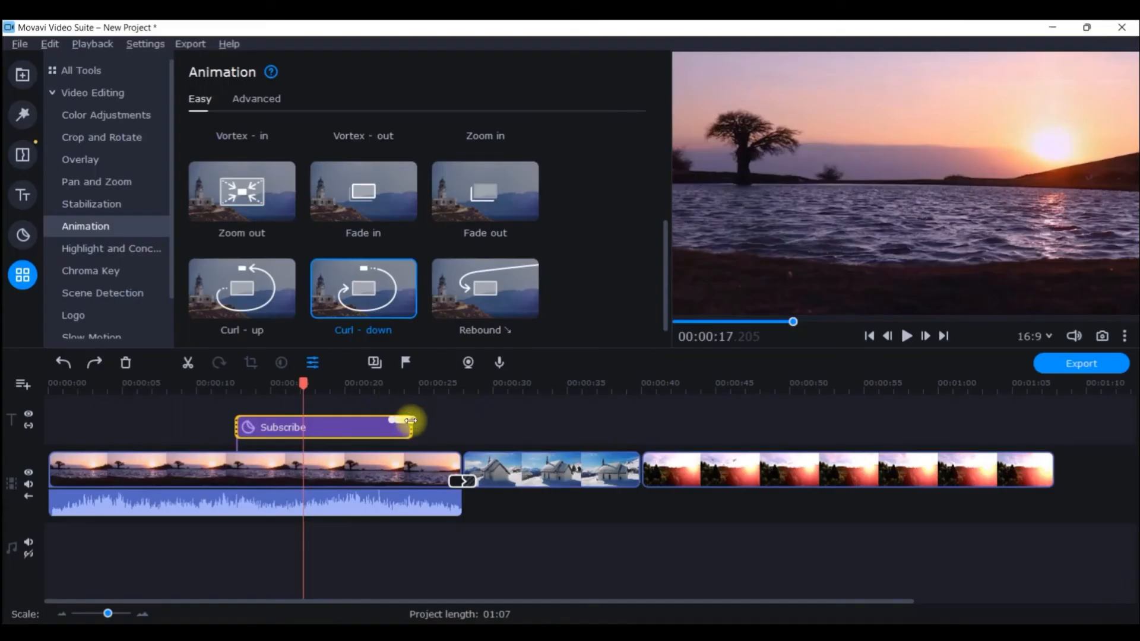
Step: Remove all Curl - down keyframes from the end of the Subscribe sticker
left_click_drag(411, 421, 404, 420)
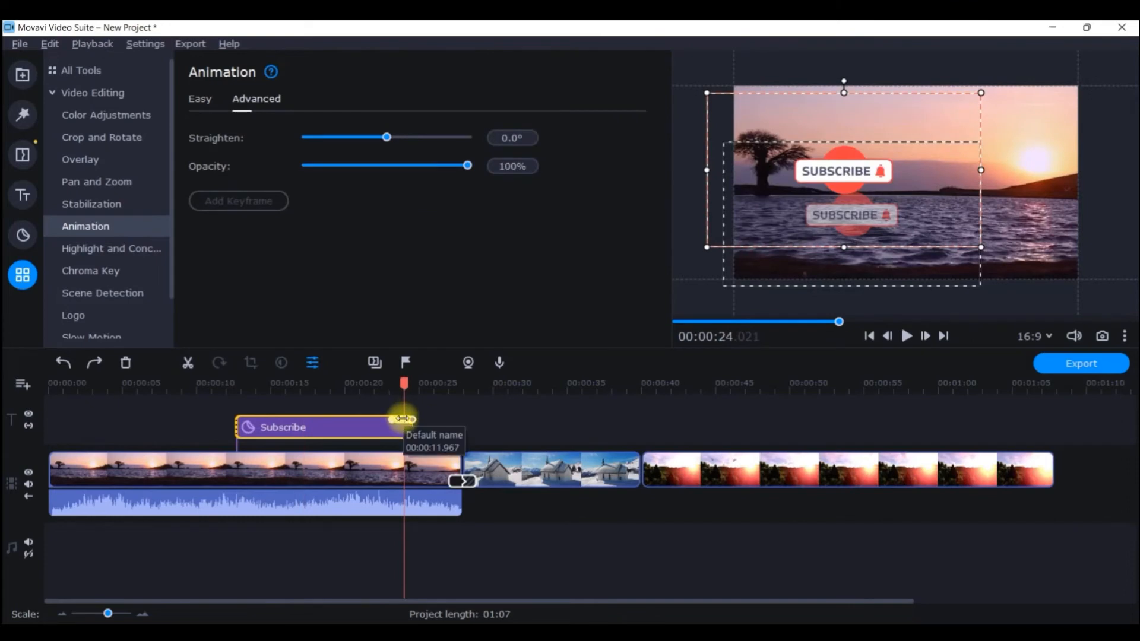
right_click(402, 419)
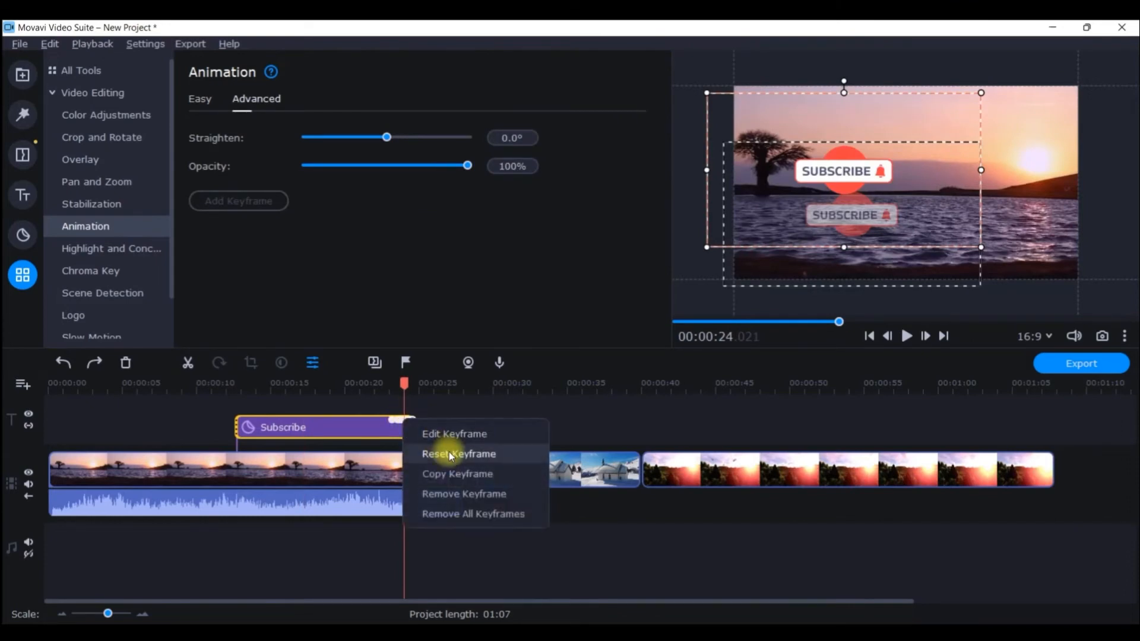
left_click(464, 506)
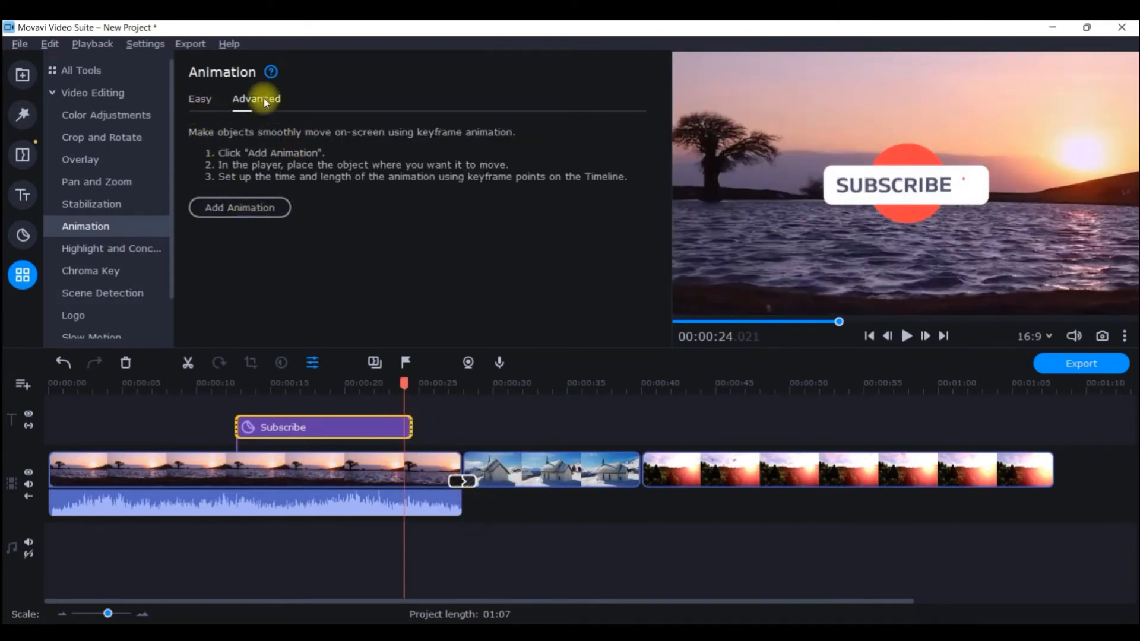
Step: Add a keyframe animation to the sticker at 00:00:12.750, with the start keyframe shrunk to about a third and centred in the frame
left_click_drag(403, 385, 237, 388)
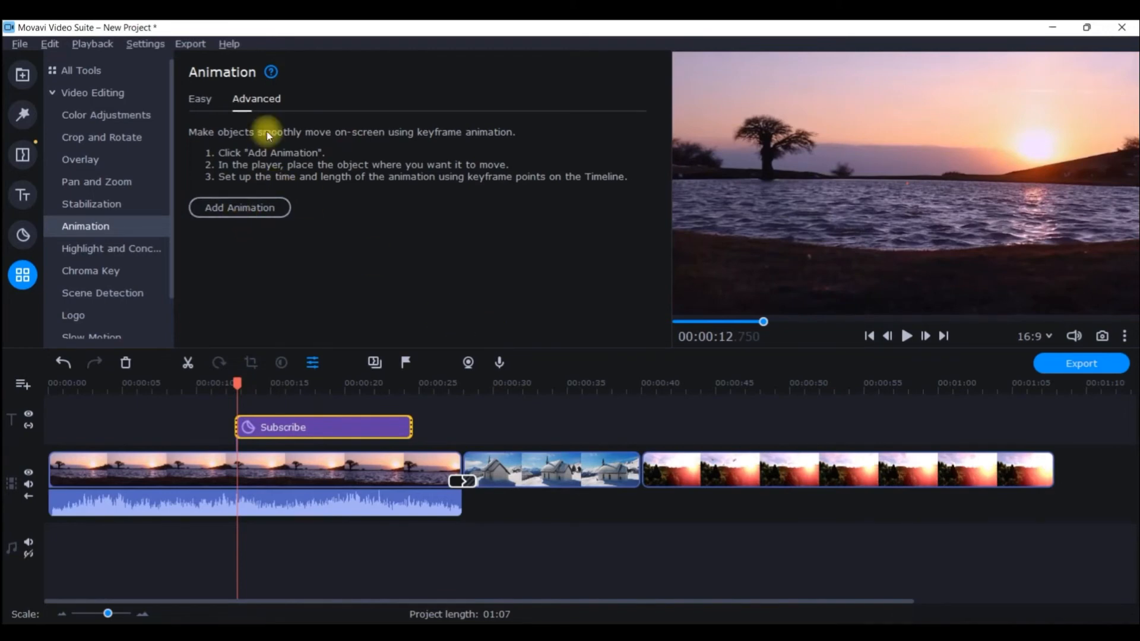
left_click(226, 208)
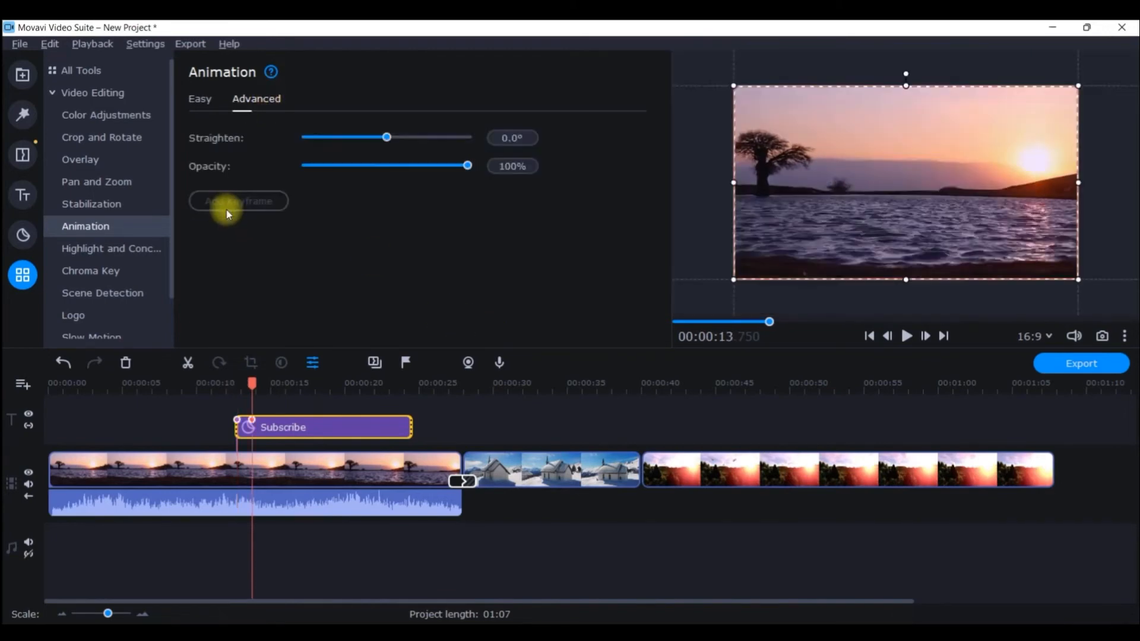
left_click(237, 418)
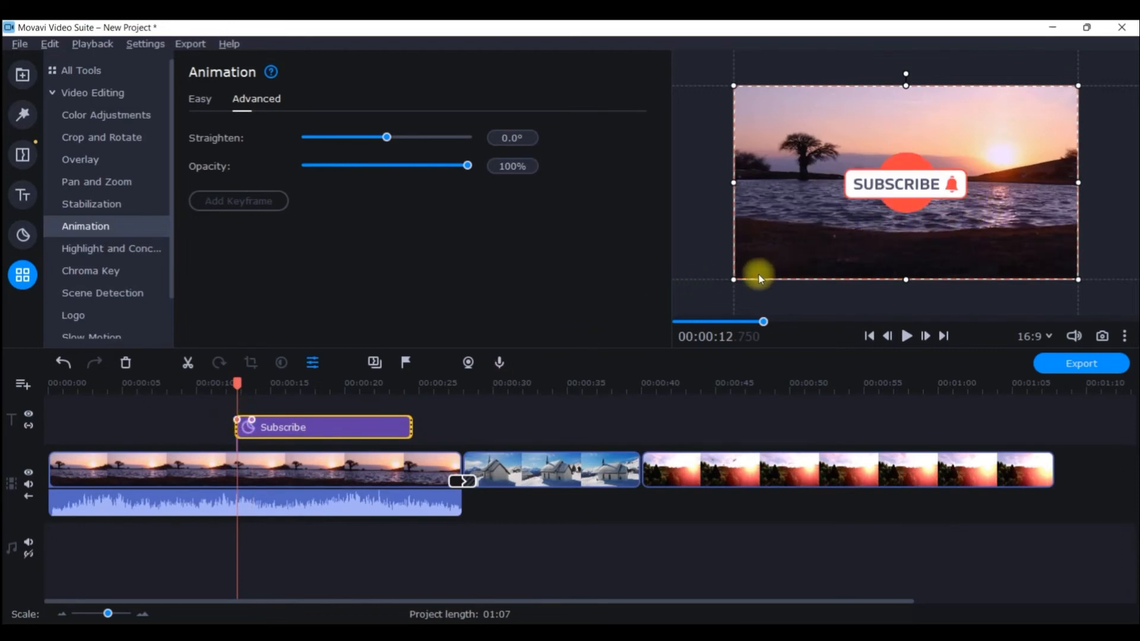
left_click_drag(734, 279, 904, 224)
left_click_drag(984, 159, 921, 205)
left_click_drag(1019, 234, 908, 225)
left_click_drag(877, 157, 911, 180)
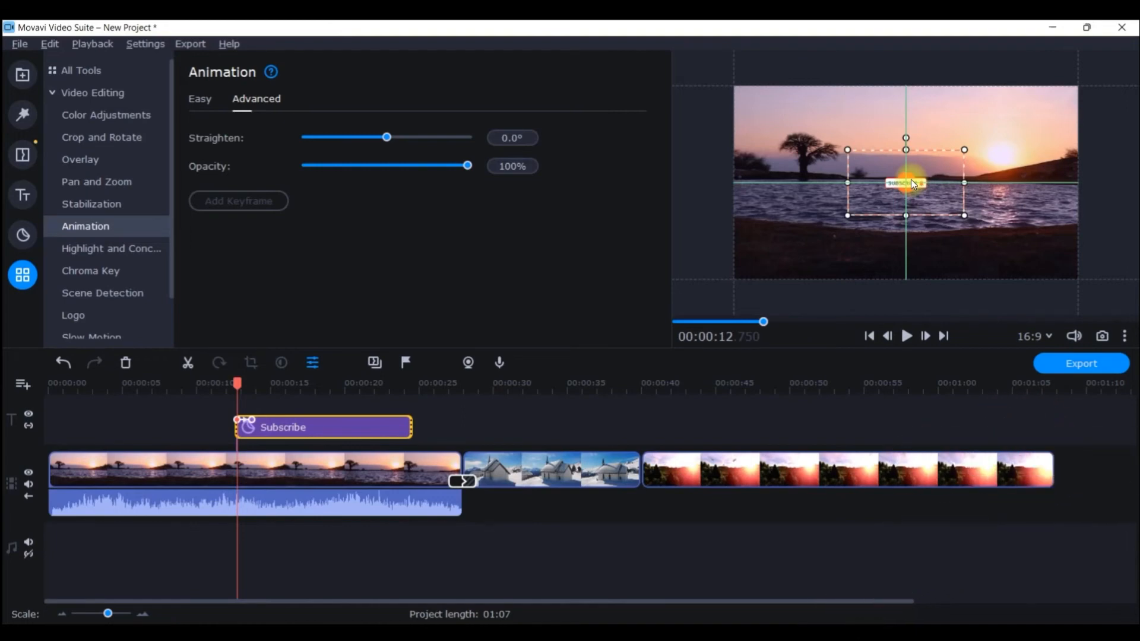
left_click_drag(911, 180, 910, 180)
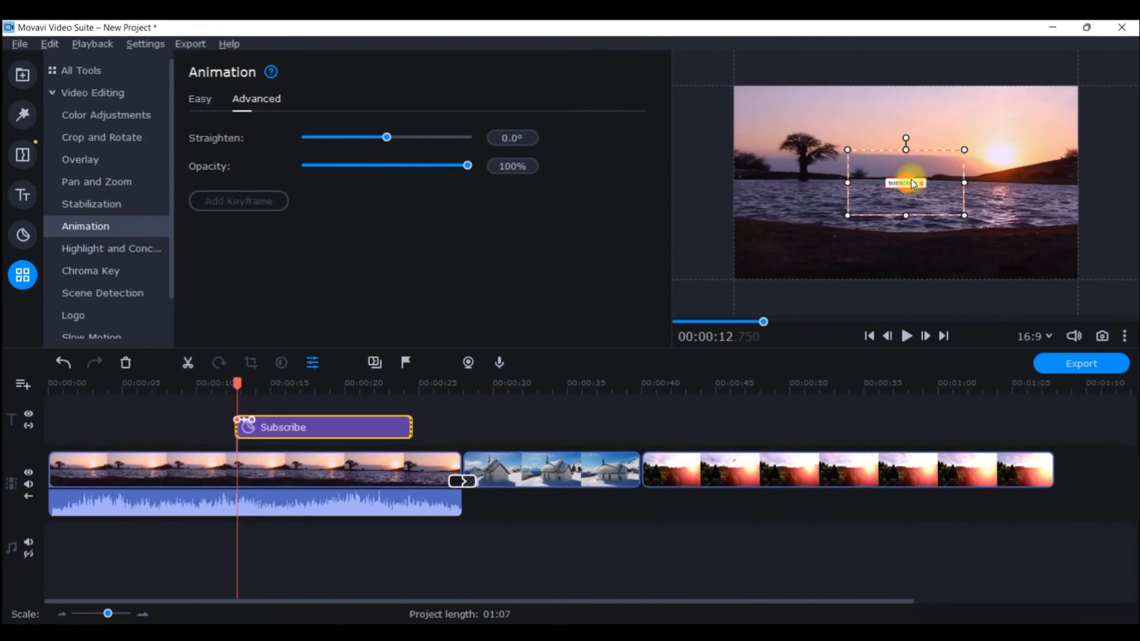
Step: Enlarge the sticker slightly beyond the video frame at the 00:00:13.750 keyframe and centre it
left_click(251, 419)
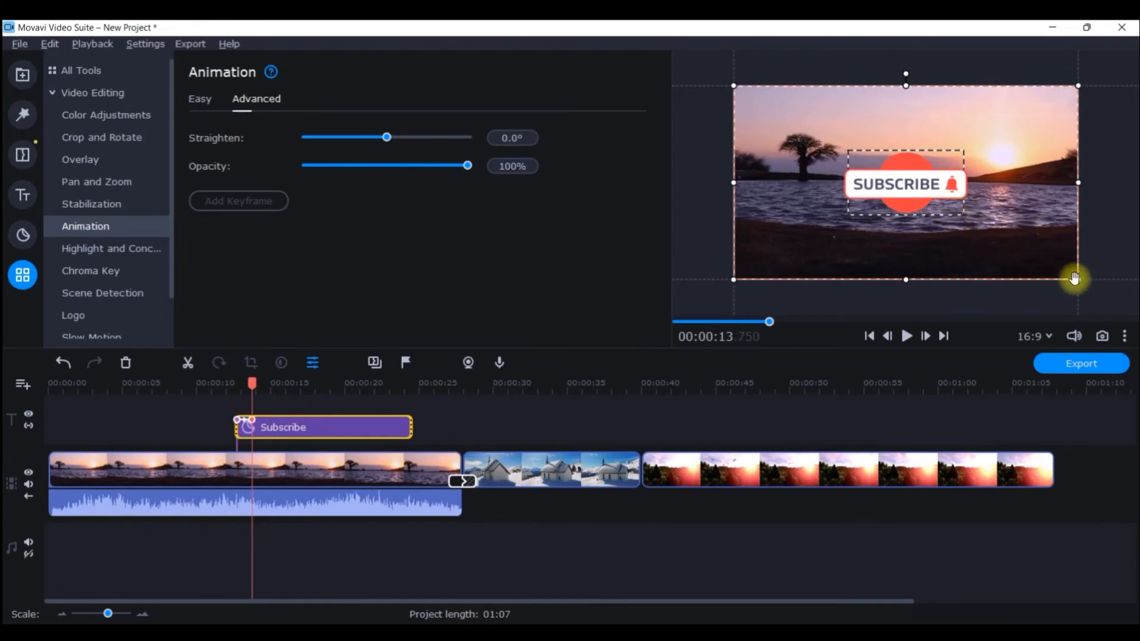
left_click_drag(1074, 279, 1113, 309)
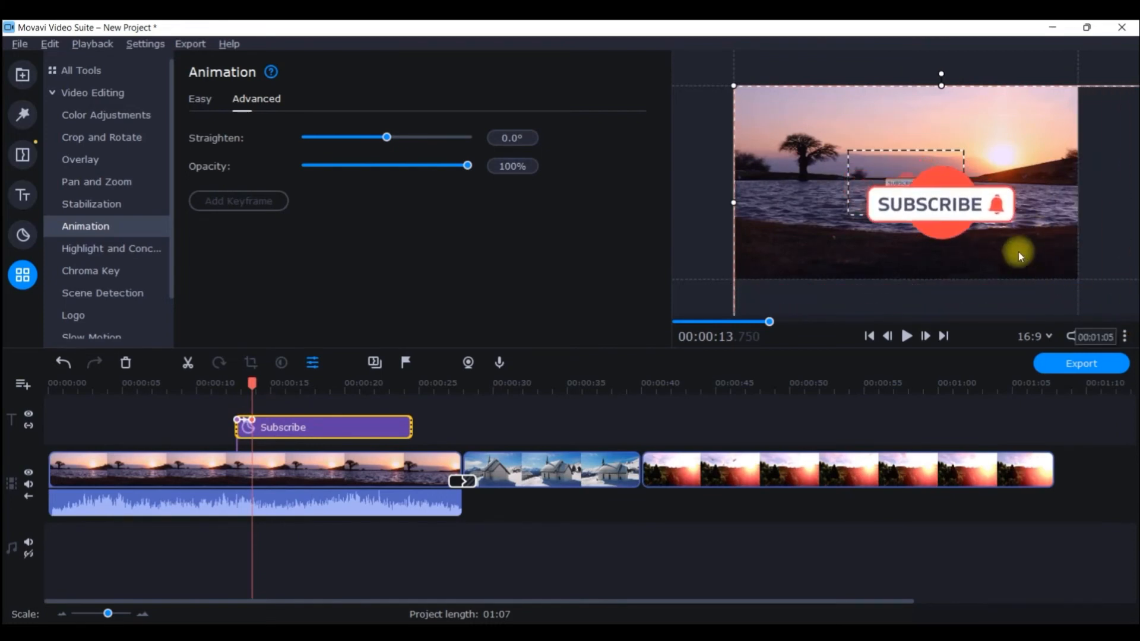
left_click_drag(974, 236, 984, 230)
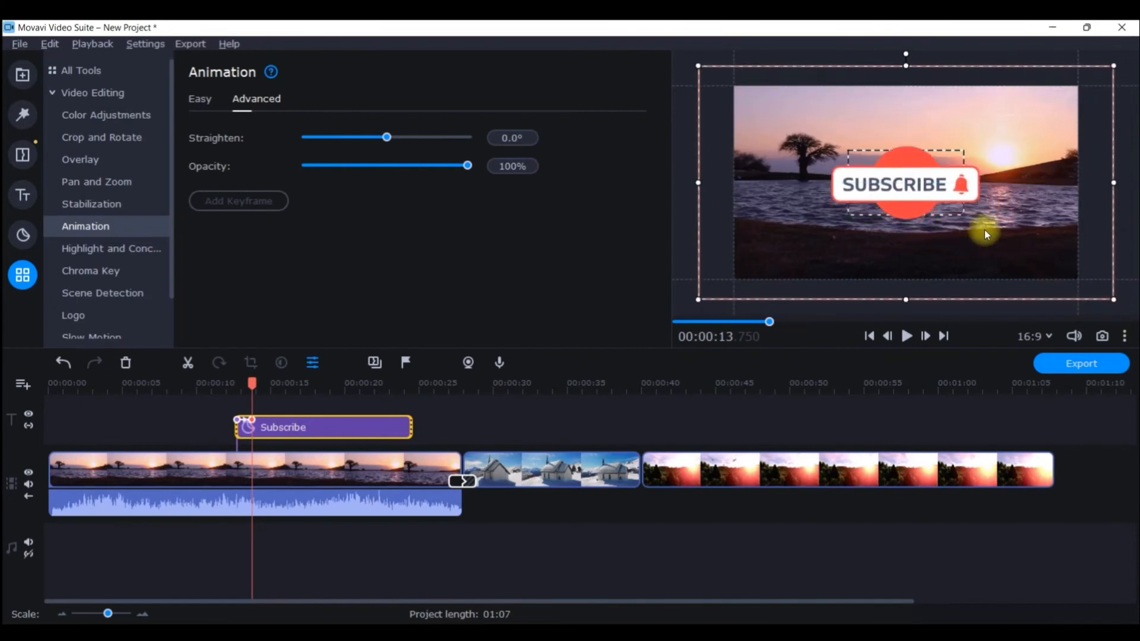
Step: Add a third animation keyframe to the Subscribe sticker, place it at 00:00:14.550 and select it for editing
right_click(253, 419)
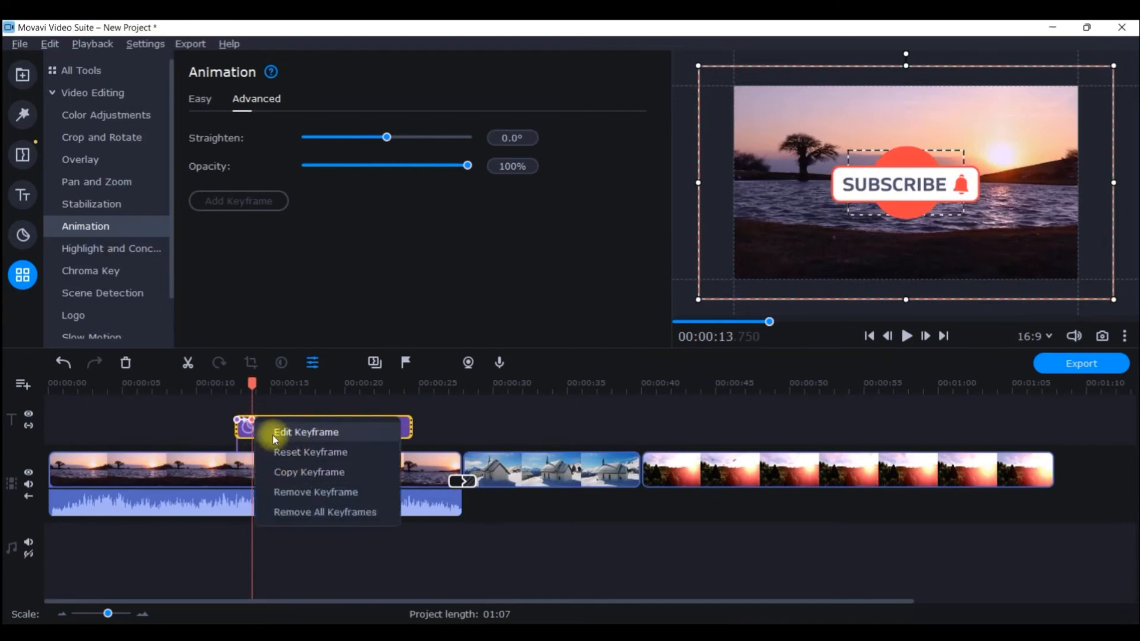
left_click(238, 454)
right_click(269, 428)
mouse_move(336, 261)
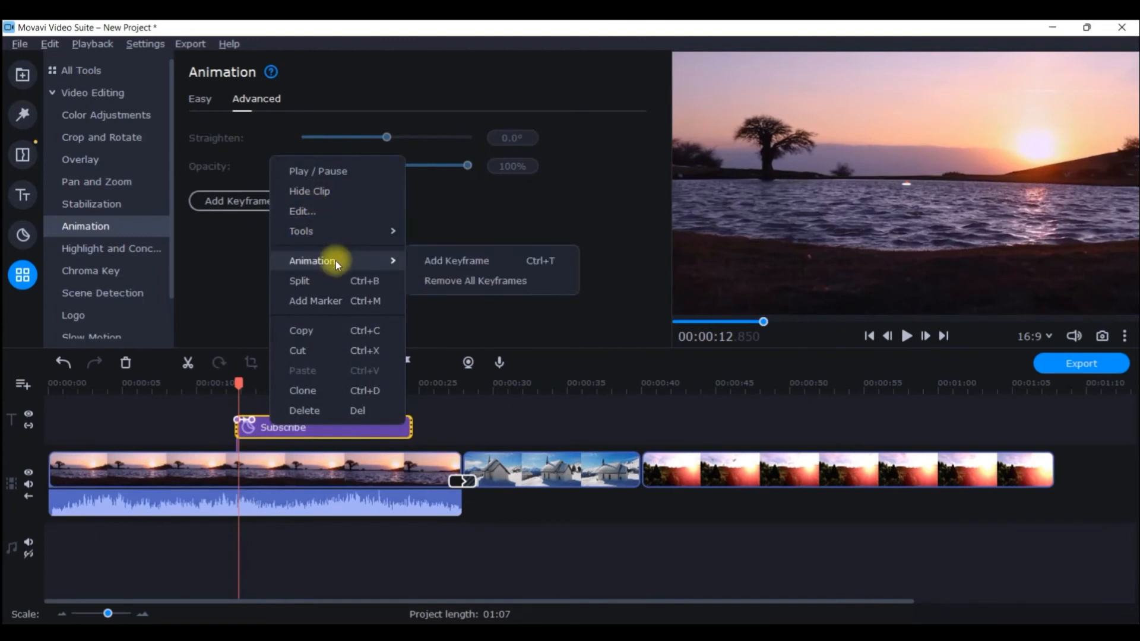
left_click(498, 260)
left_click_drag(270, 421, 262, 423)
double_click(263, 420)
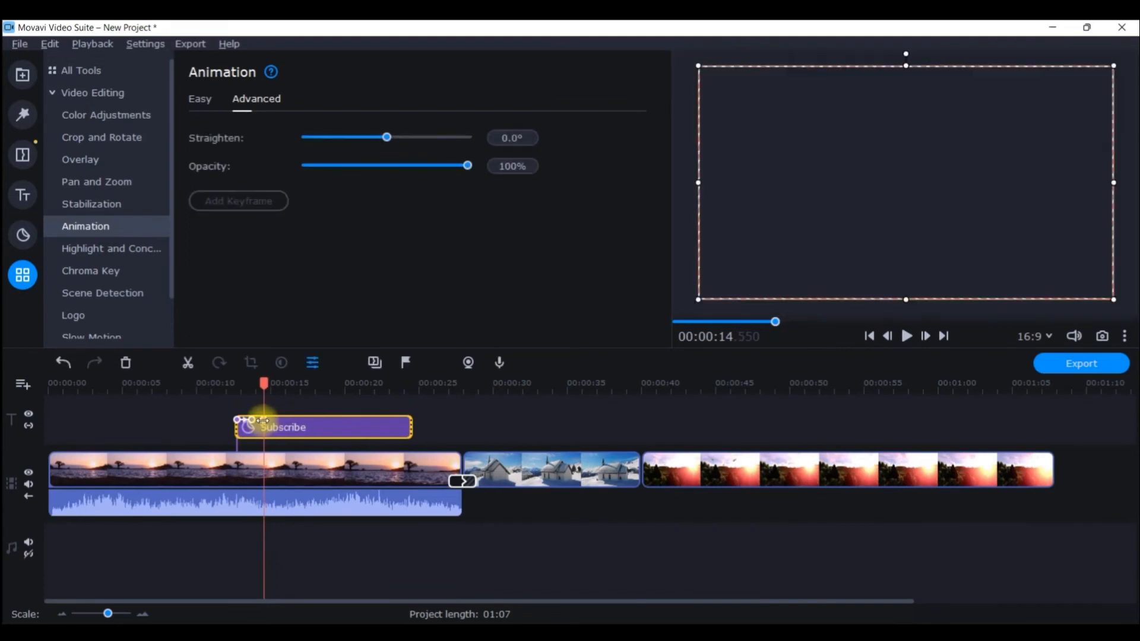
Step: Enlarge the sticker further at the 00:00:14.550 keyframe and move it back to the horizontal centre of the frame
left_click_drag(1113, 298, 1138, 354)
left_click_drag(986, 235, 562, 224)
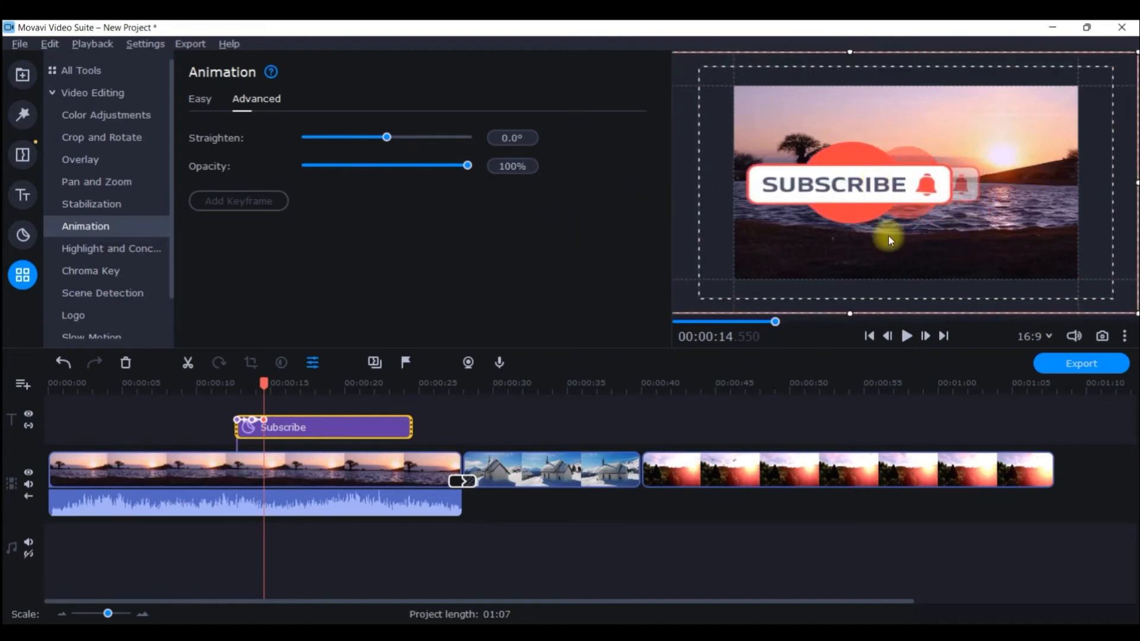
left_click_drag(878, 217, 928, 204)
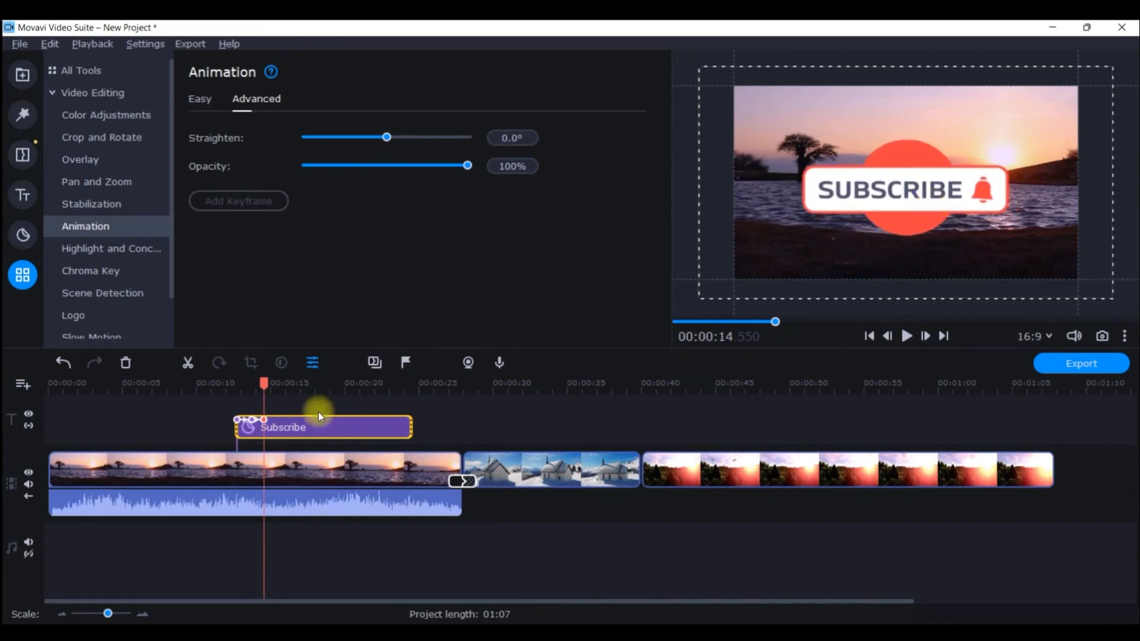
Step: Preview the three-keyframe sticker animation from 00:00:12.450 in an unpinned, maximised player, close that window and pause playback
left_click_drag(264, 385, 233, 387)
left_click(1125, 336)
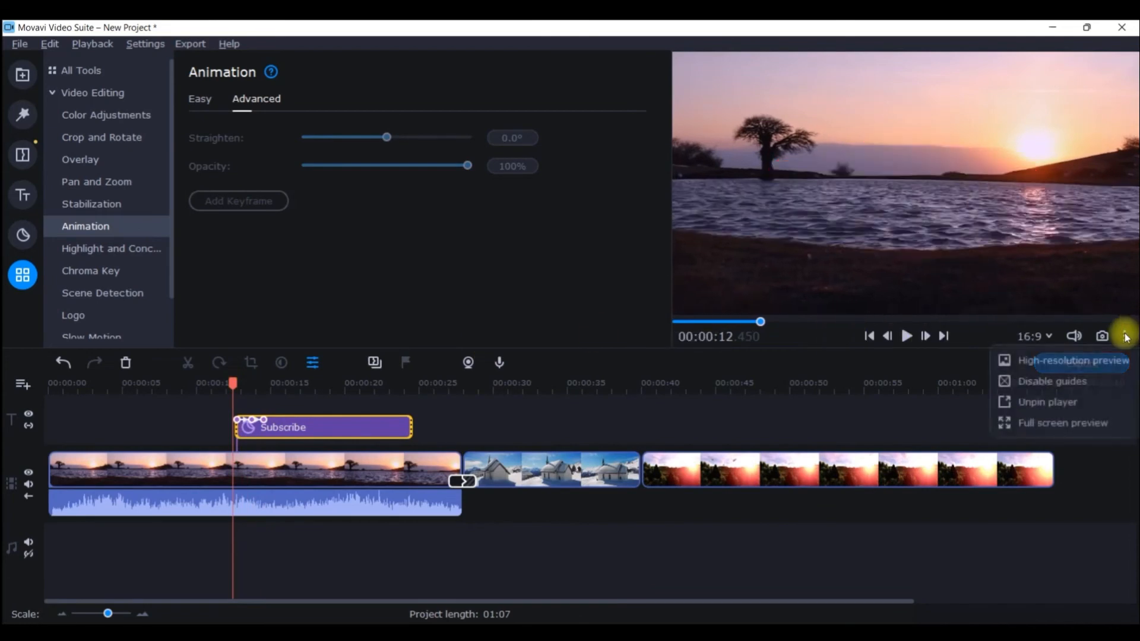
left_click(1044, 403)
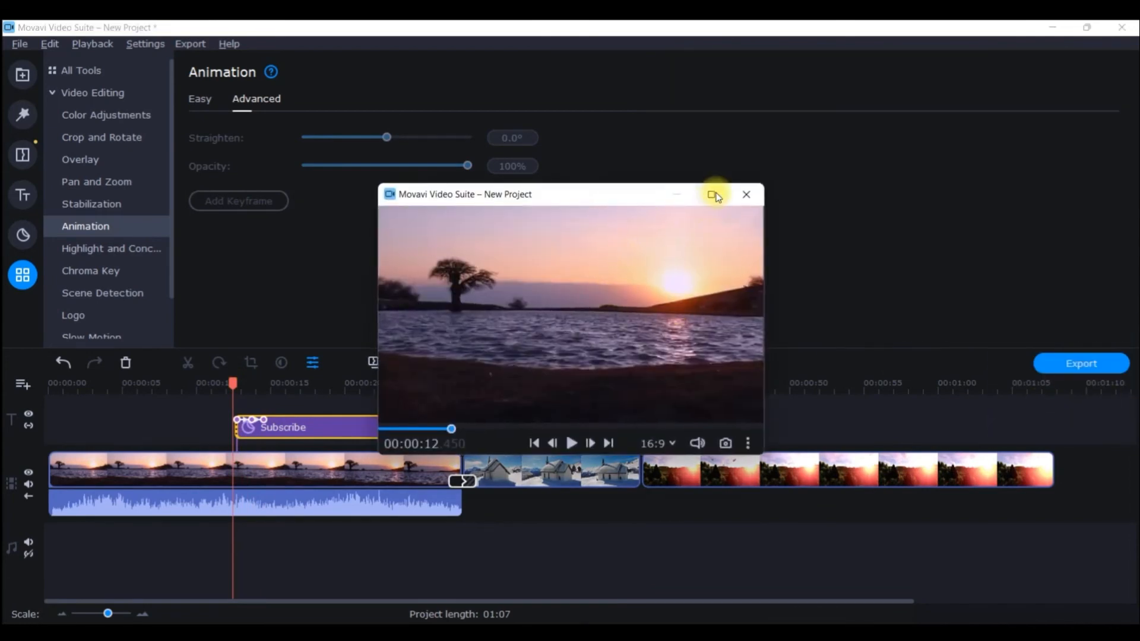
left_click(715, 194)
left_click(572, 612)
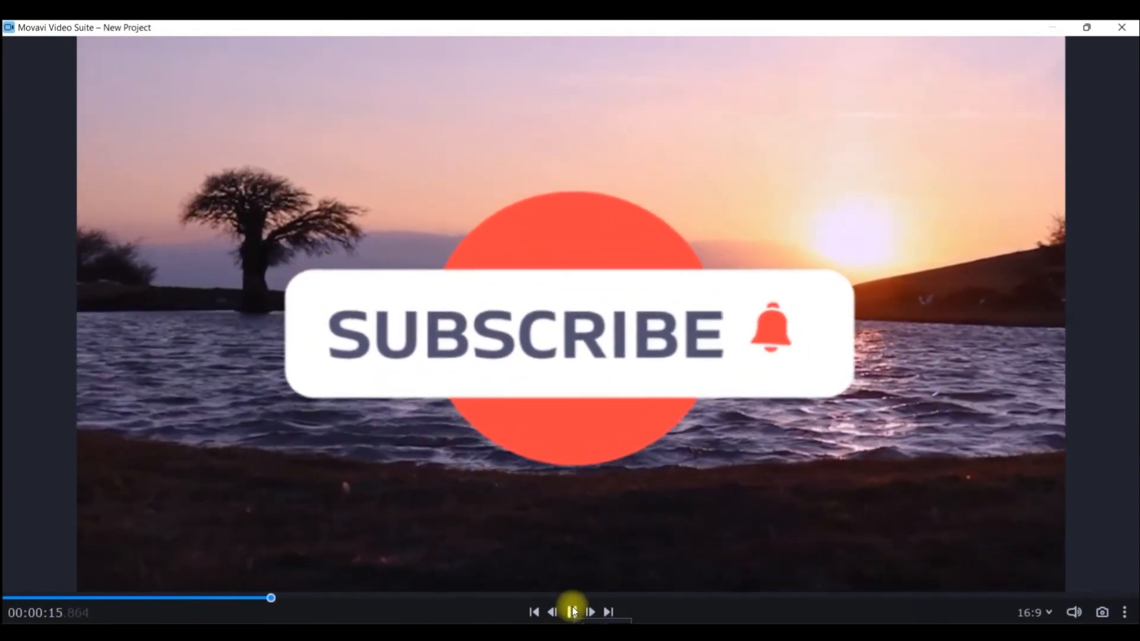
left_click(1124, 28)
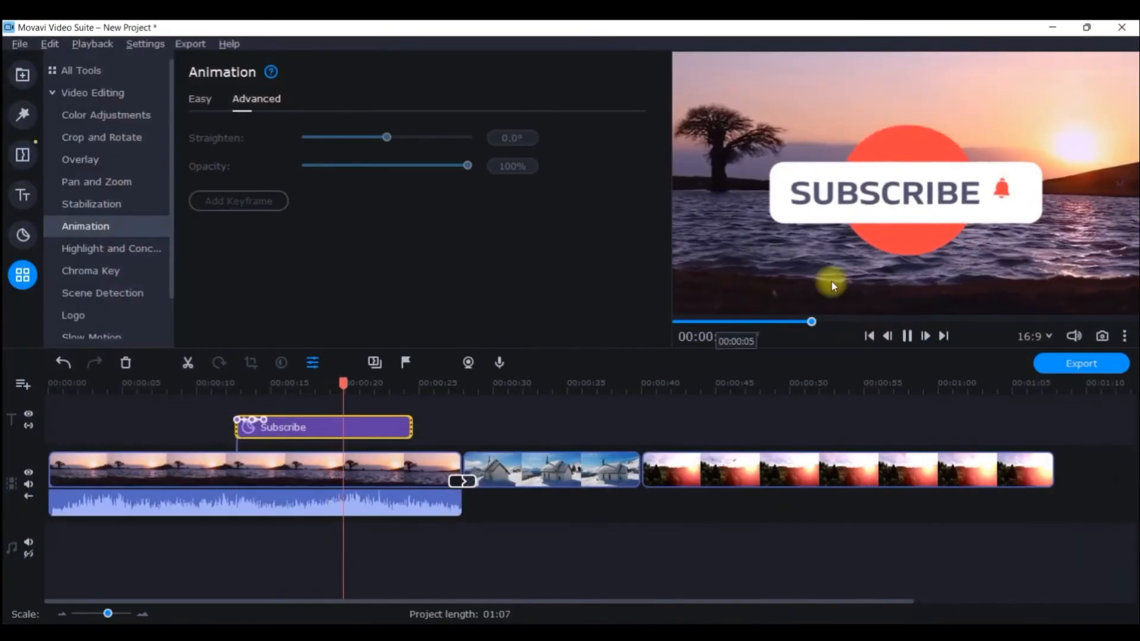
left_click(906, 336)
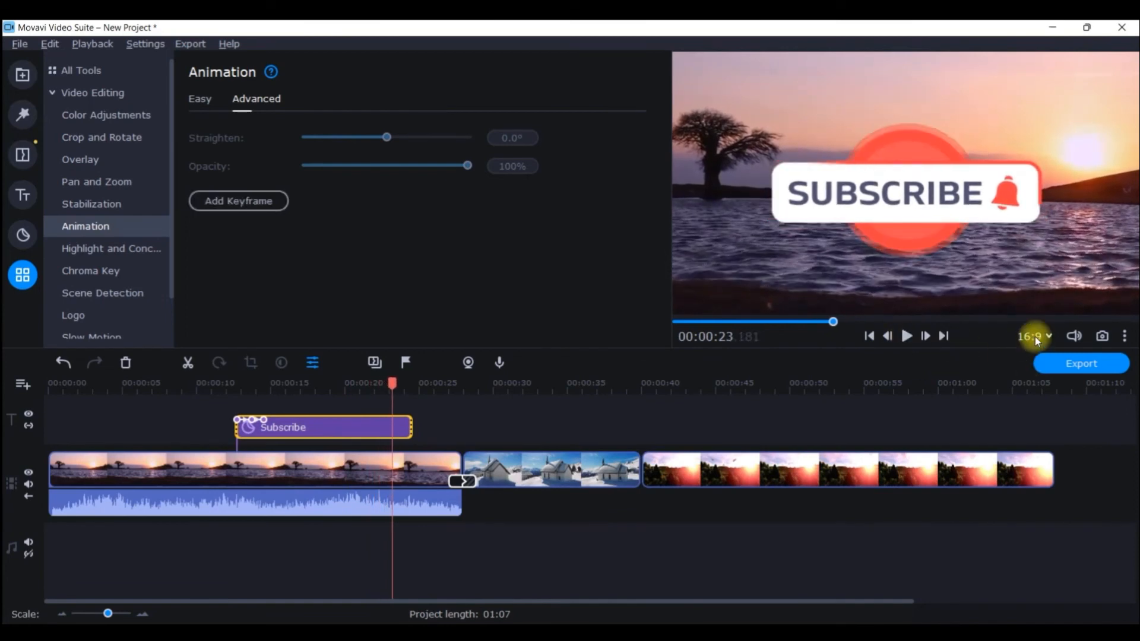
Step: Inspect the sticker's last keyframe at 00:00:14.550 and its frame near the end at 00:00:21.800
left_click(263, 419)
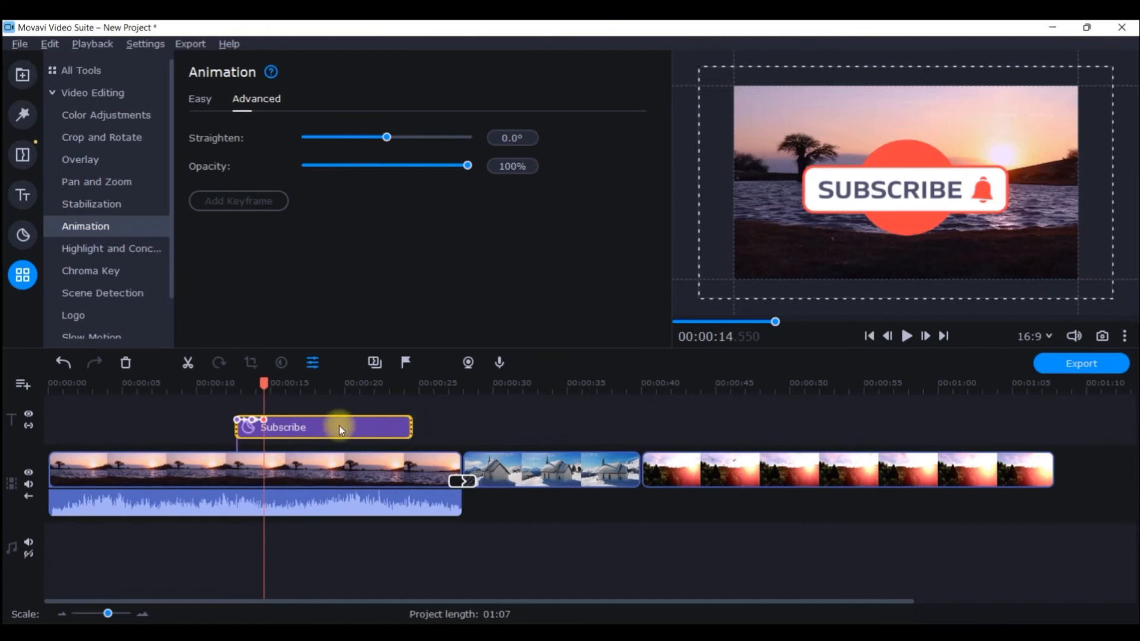
left_click(394, 422)
left_click_drag(394, 387, 372, 393)
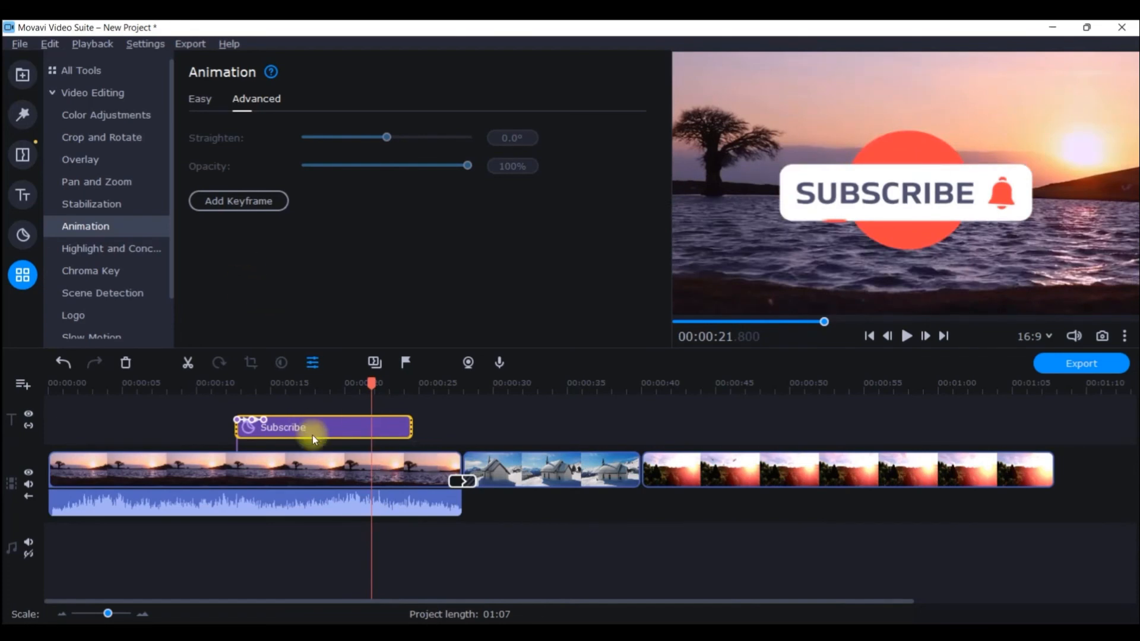
Step: Apply the Zoom out animation preset near the end of the Subscribe sticker, at about 00:00:23, and play the animation from before the sticker
left_click(207, 99)
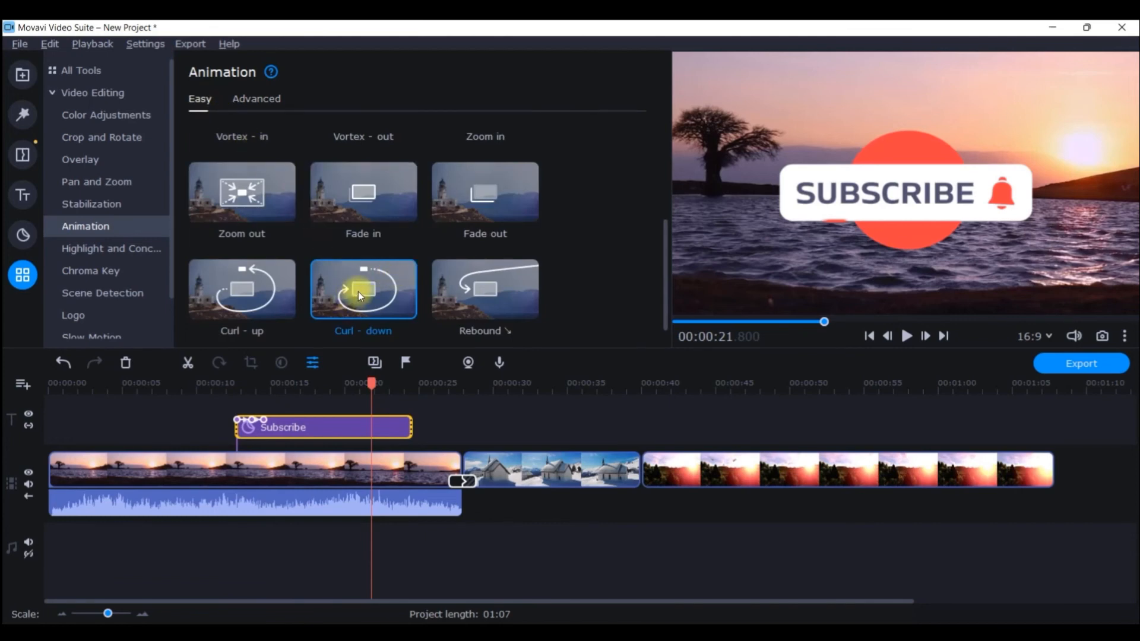
scroll(280, 209, "up", 1)
left_click_drag(280, 209, 390, 423)
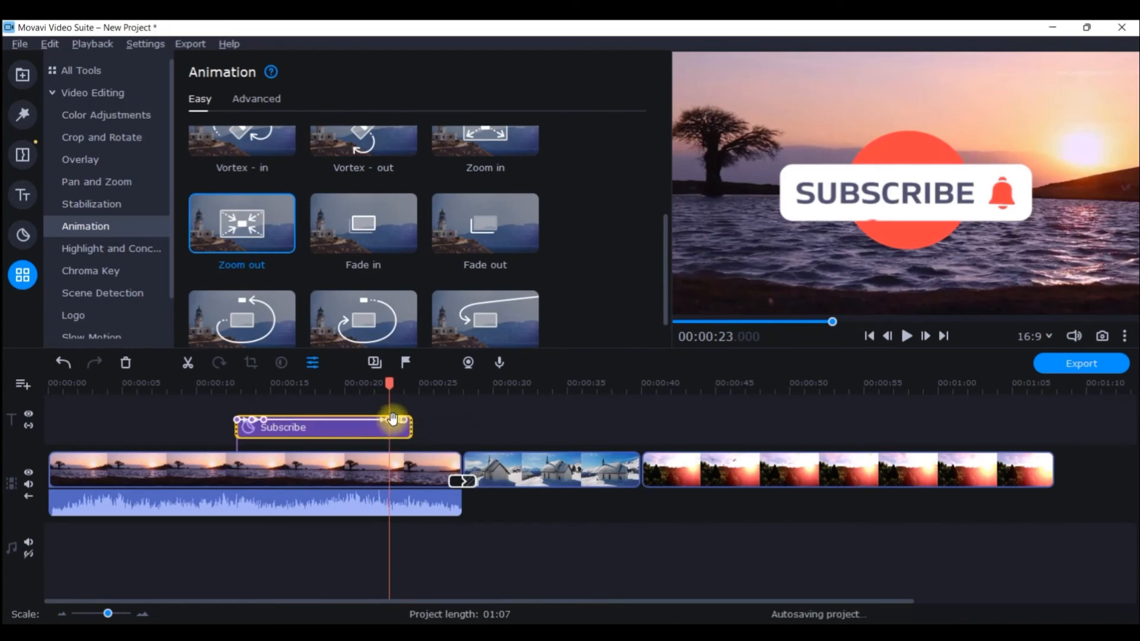
left_click_drag(383, 378, 230, 385)
left_click(903, 336)
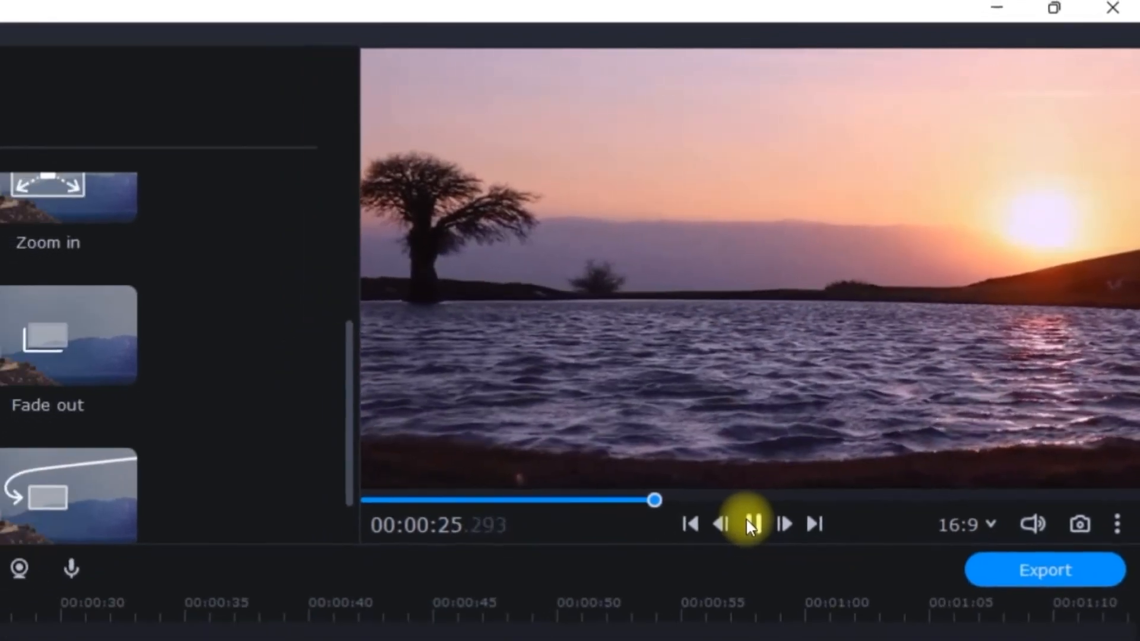
Step: Stop playback and move the Zoom out animation's last keyframe to the end of the Subscribe sticker, at 00:00:24.499
left_click(715, 565)
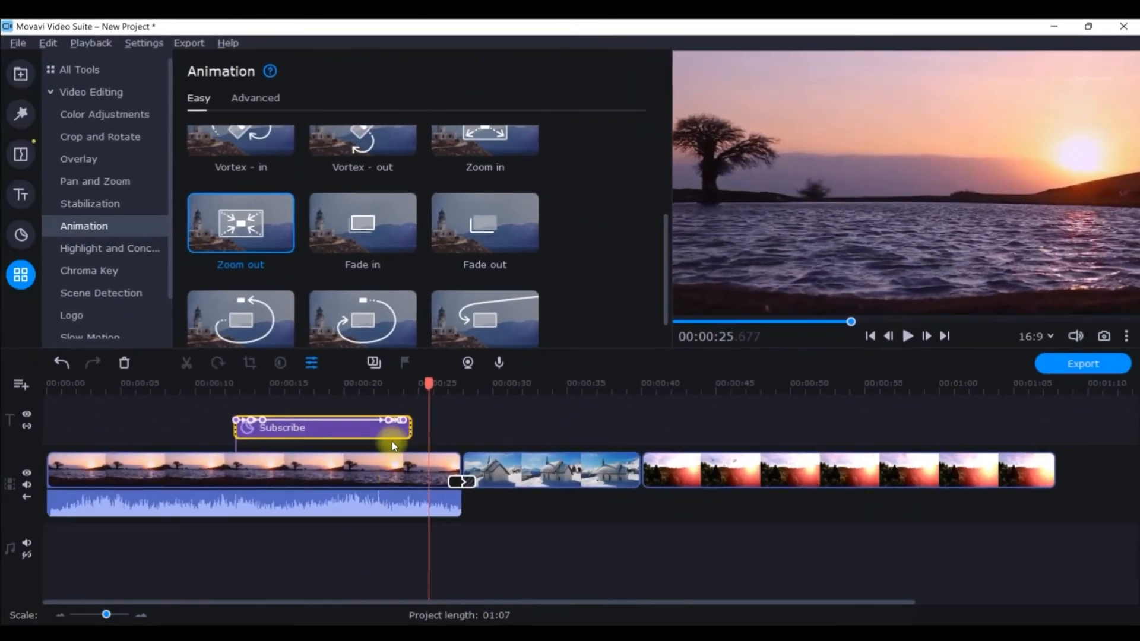
left_click_drag(430, 385, 235, 406)
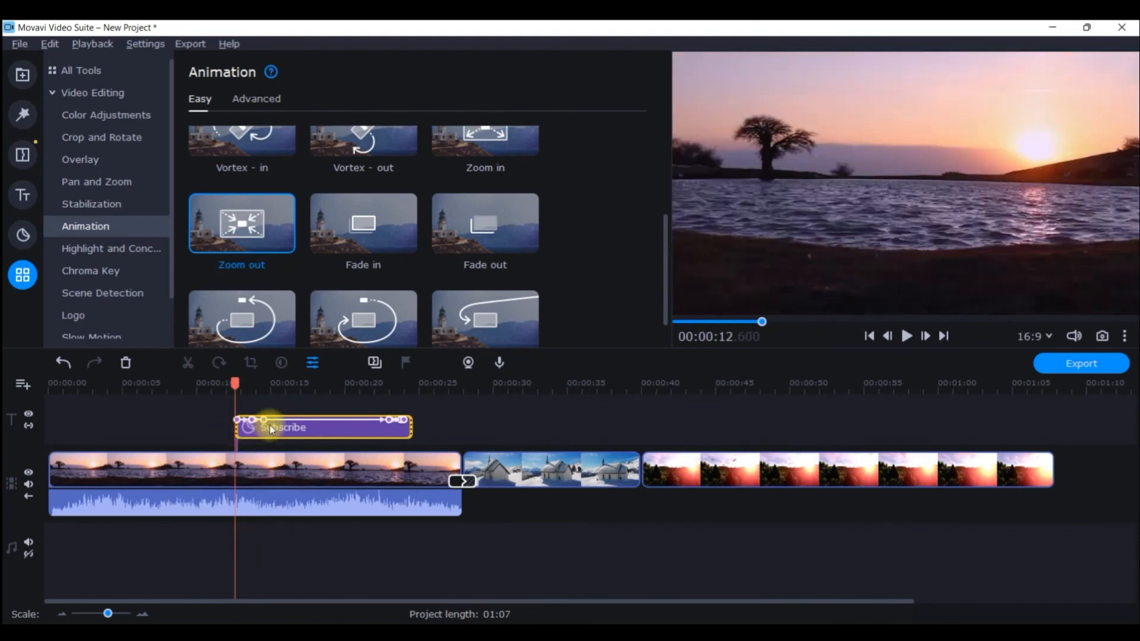
left_click(406, 419)
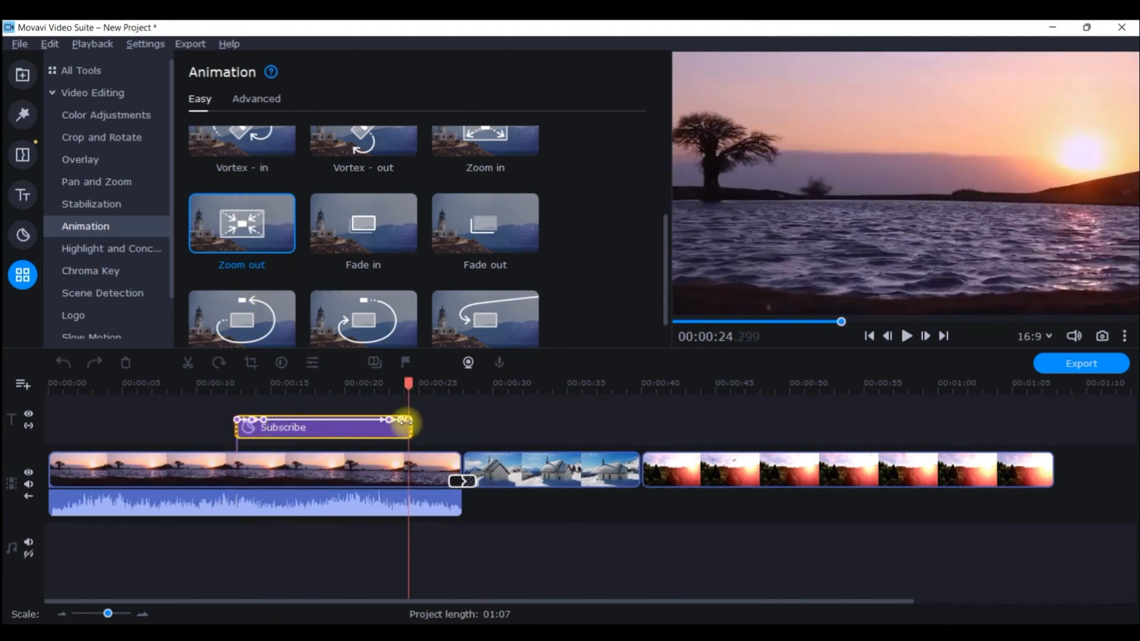
left_click(254, 198)
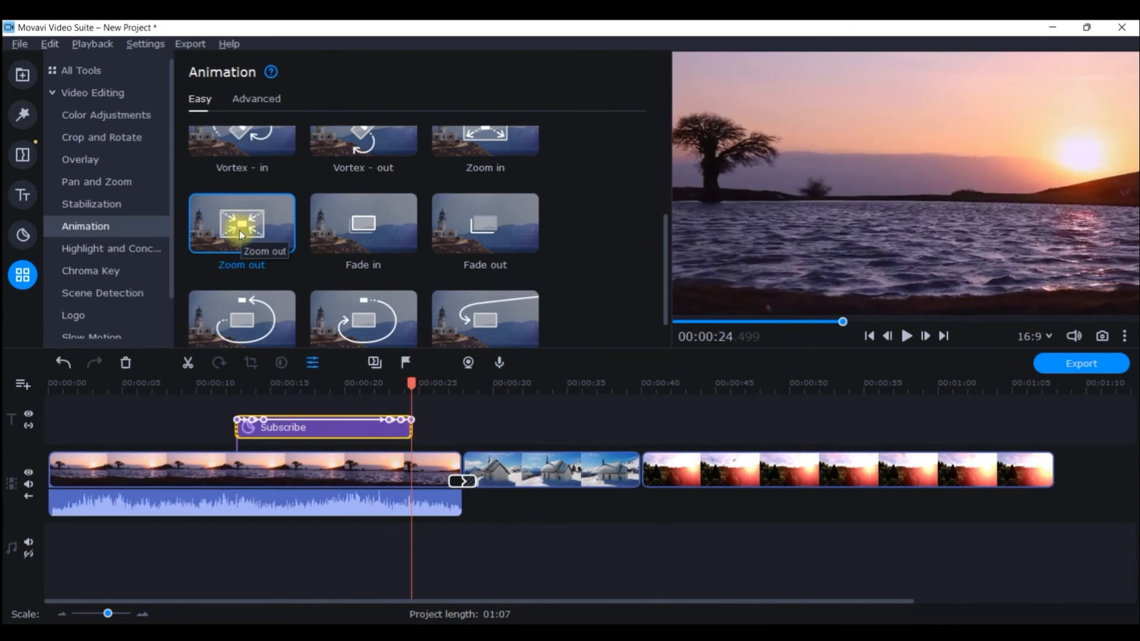
Step: Preview the sticker animation with its Zoom out ending in an unpinned player from just before the sticker, close that window and pause playback
scroll(267, 265, "up", 1)
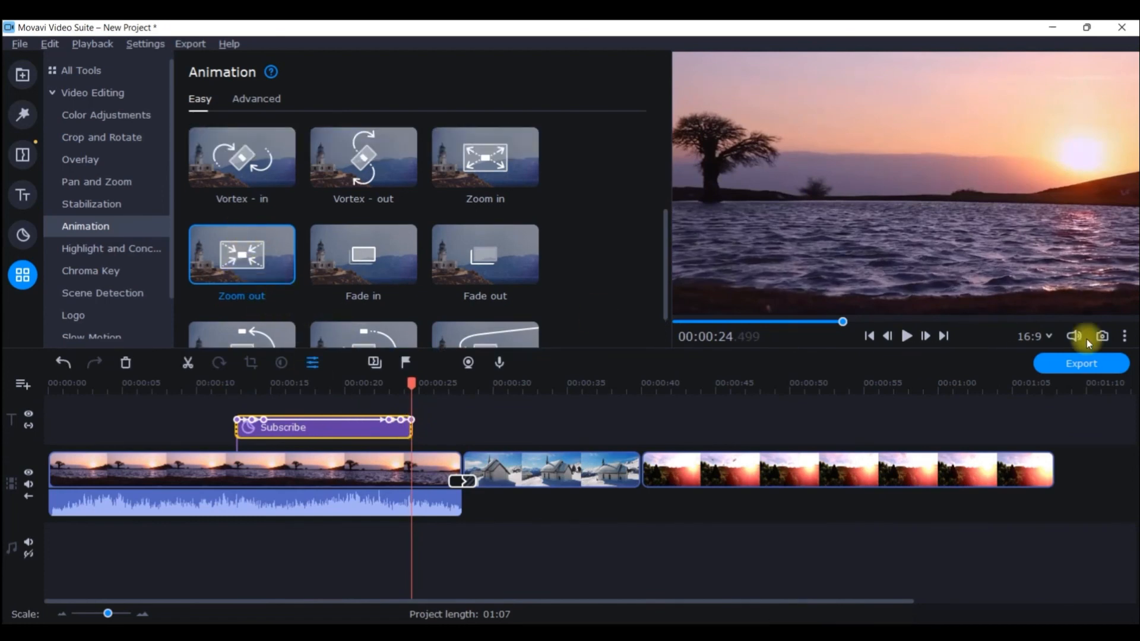
left_click(1125, 335)
left_click(573, 612)
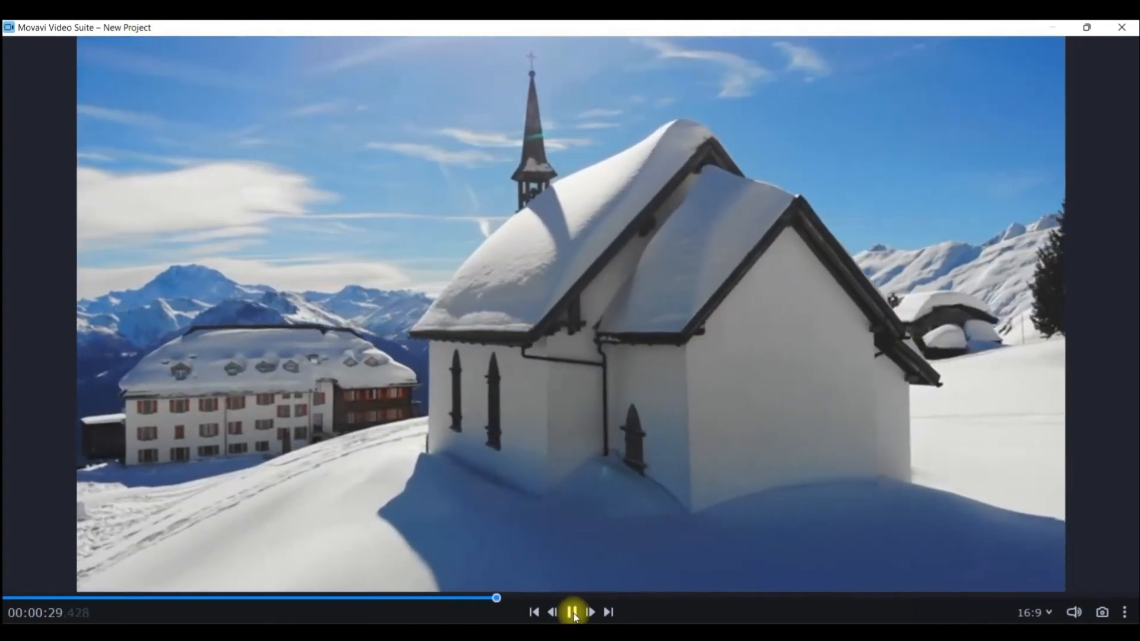
left_click_drag(330, 600, 209, 598)
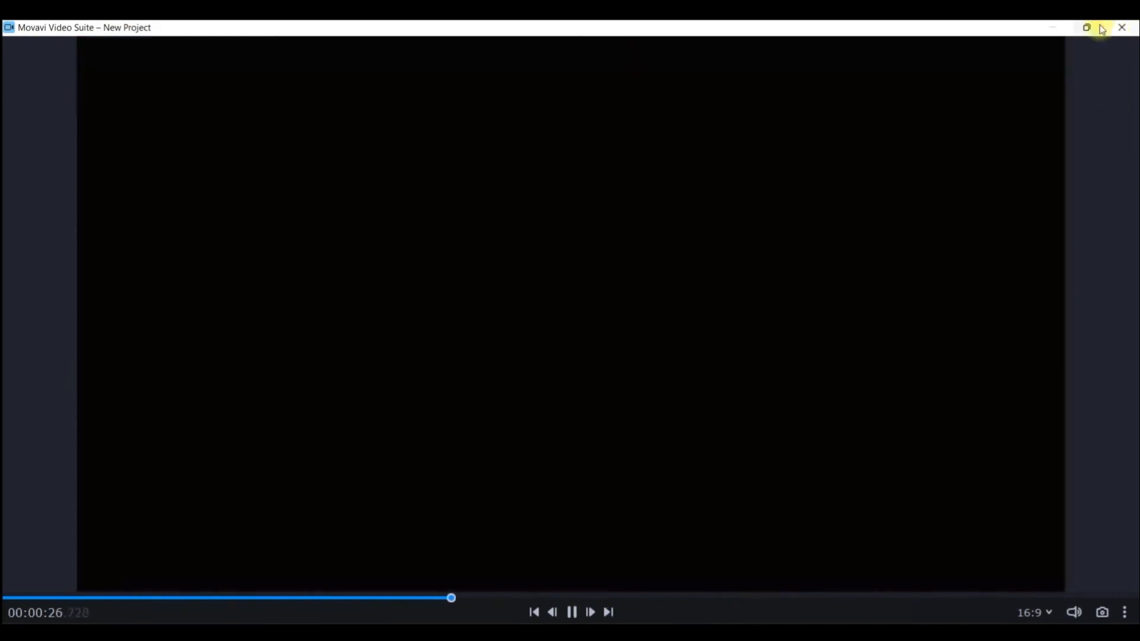
left_click(1121, 27)
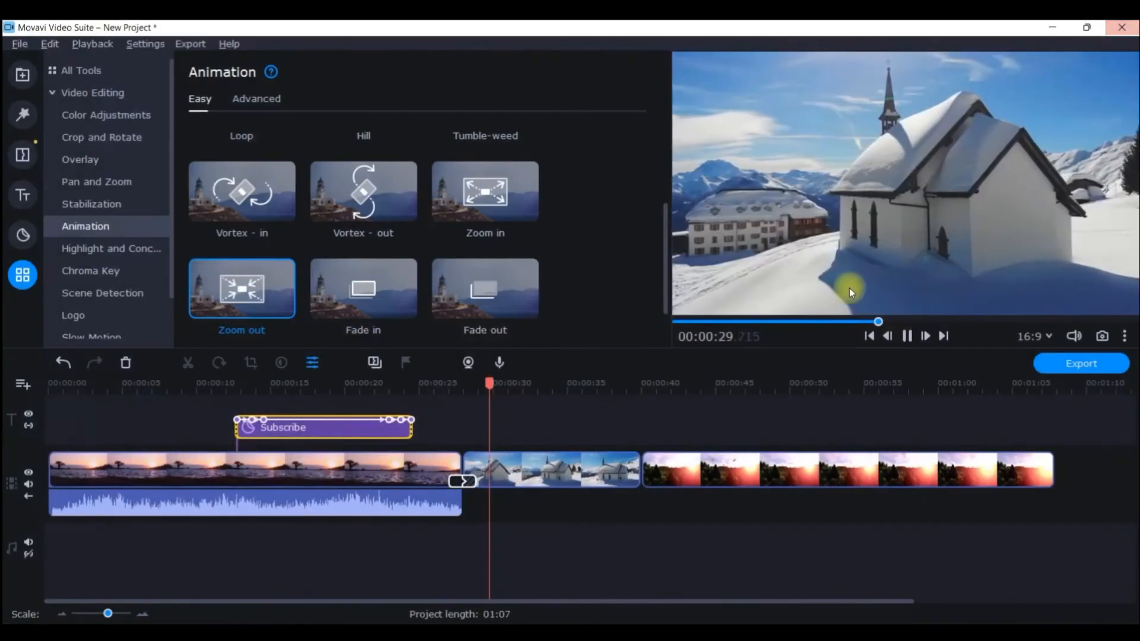
left_click(909, 336)
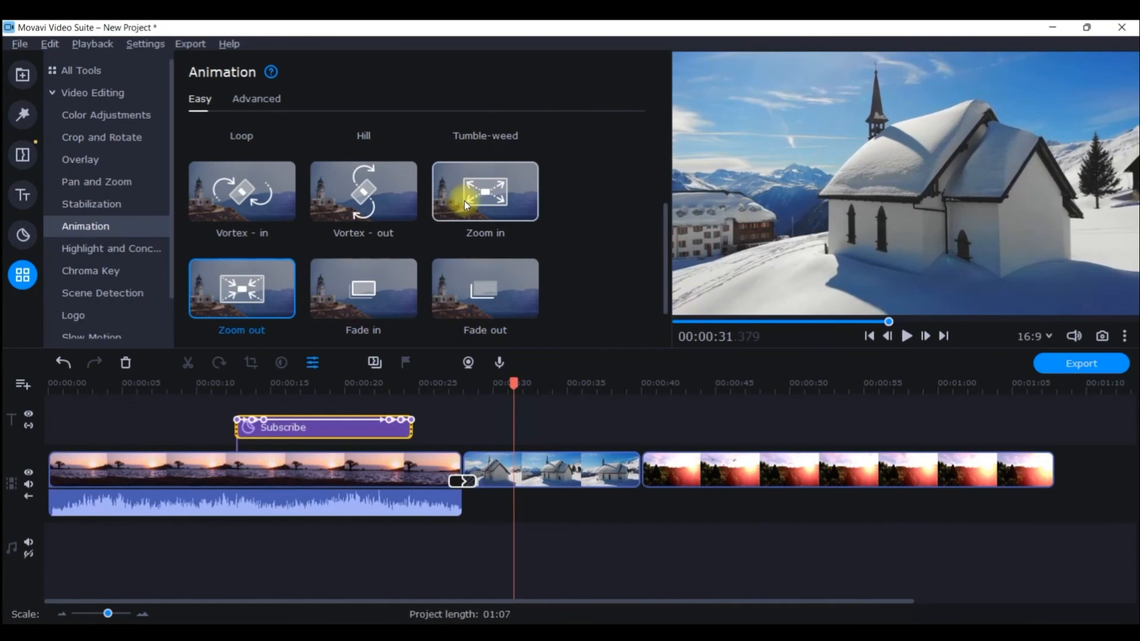